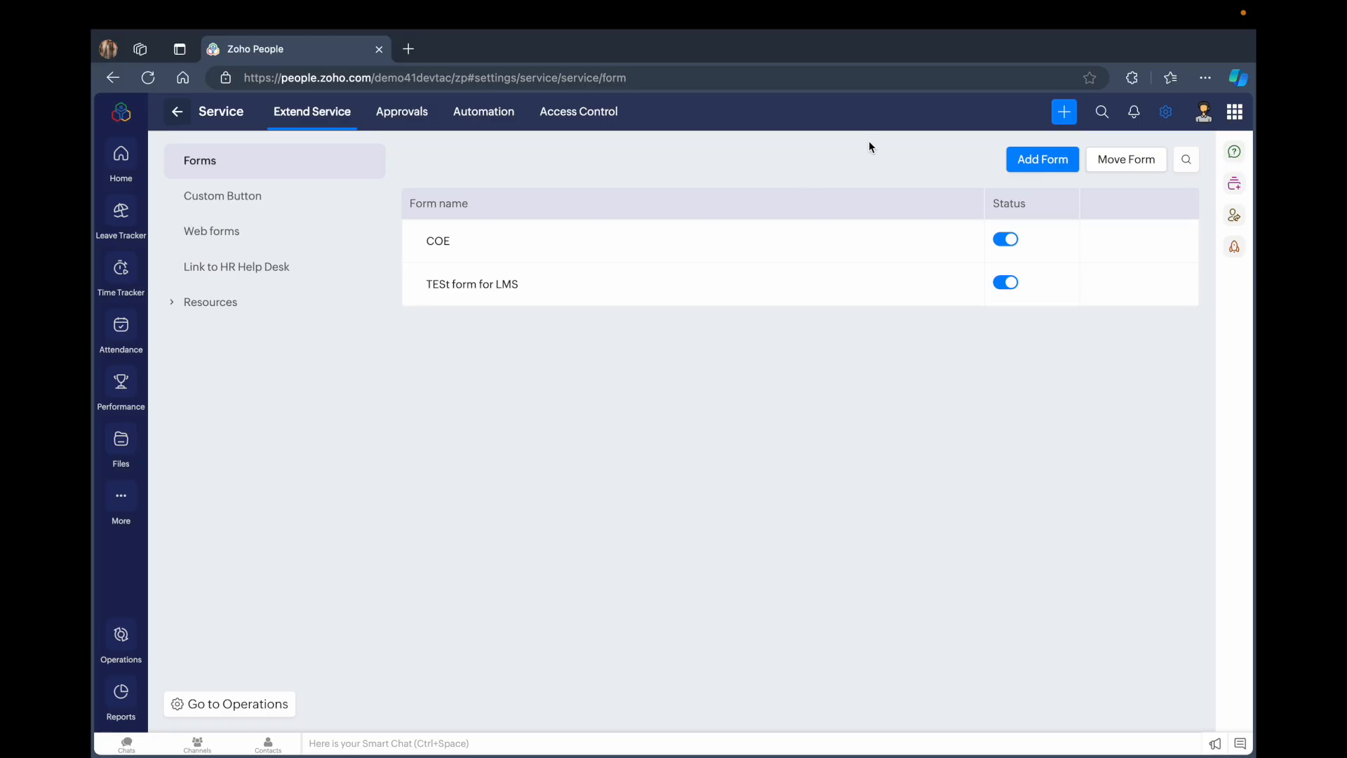
# Start adding a new form and name it Equipment Request Form
pyautogui.click(1036, 162)
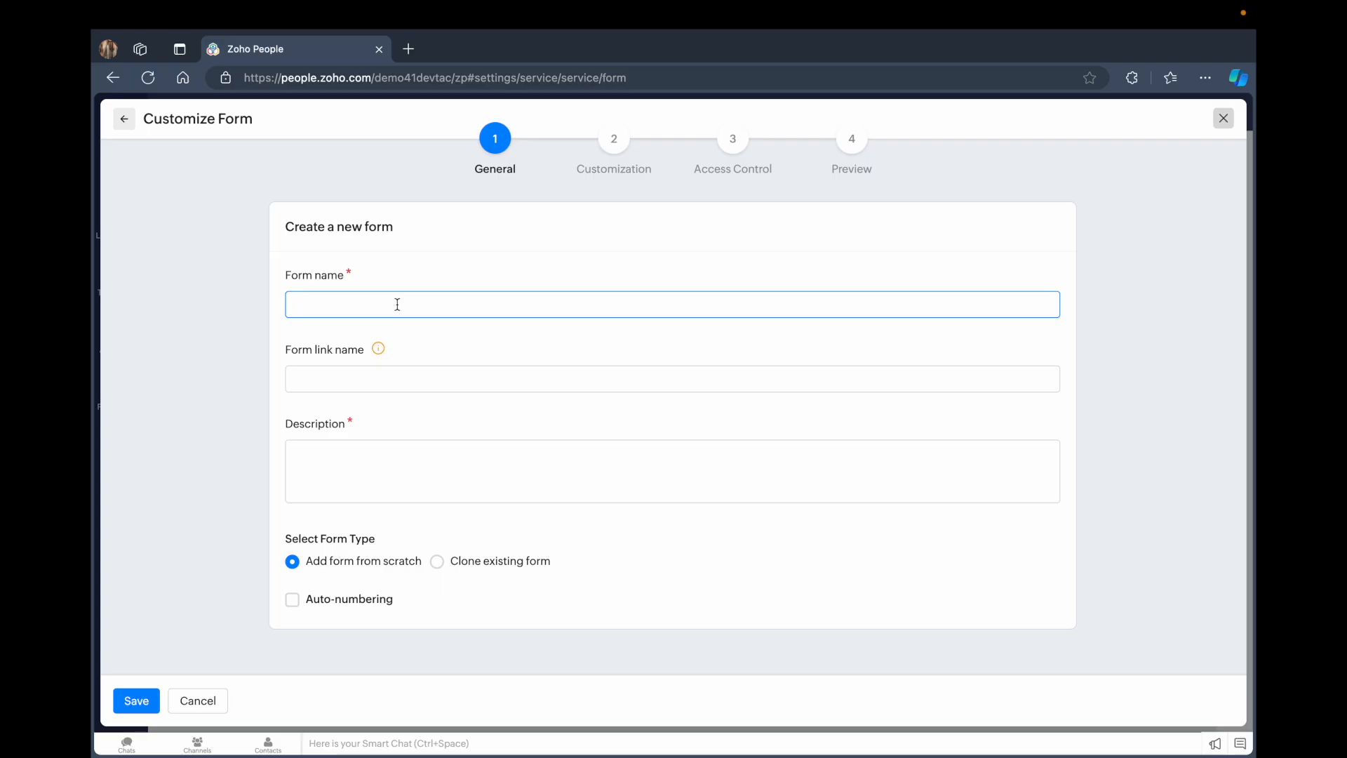
pyautogui.write('Equ')
pyautogui.write('ipe')
pyautogui.write('mnt')
pyautogui.write('ent')
pyautogui.write(' Require')
pyautogui.write('st')
pyautogui.write(' FOrm')
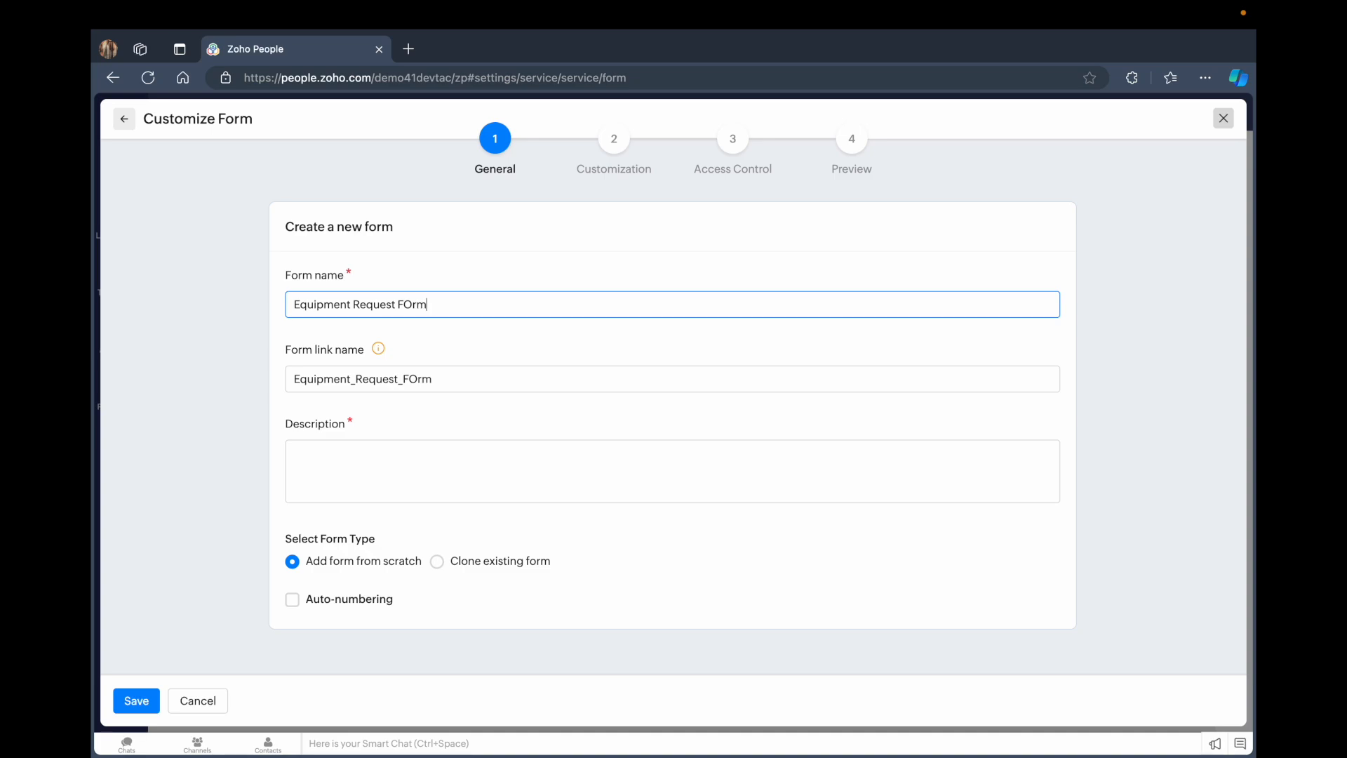
pyautogui.press('BackSpace')
pyautogui.press('BackSpace')
pyautogui.press('BackSpace')
pyautogui.write('orm')
# Enter the description "This form is intended for equipment requests." and save the general settings
pyautogui.click(412, 483)
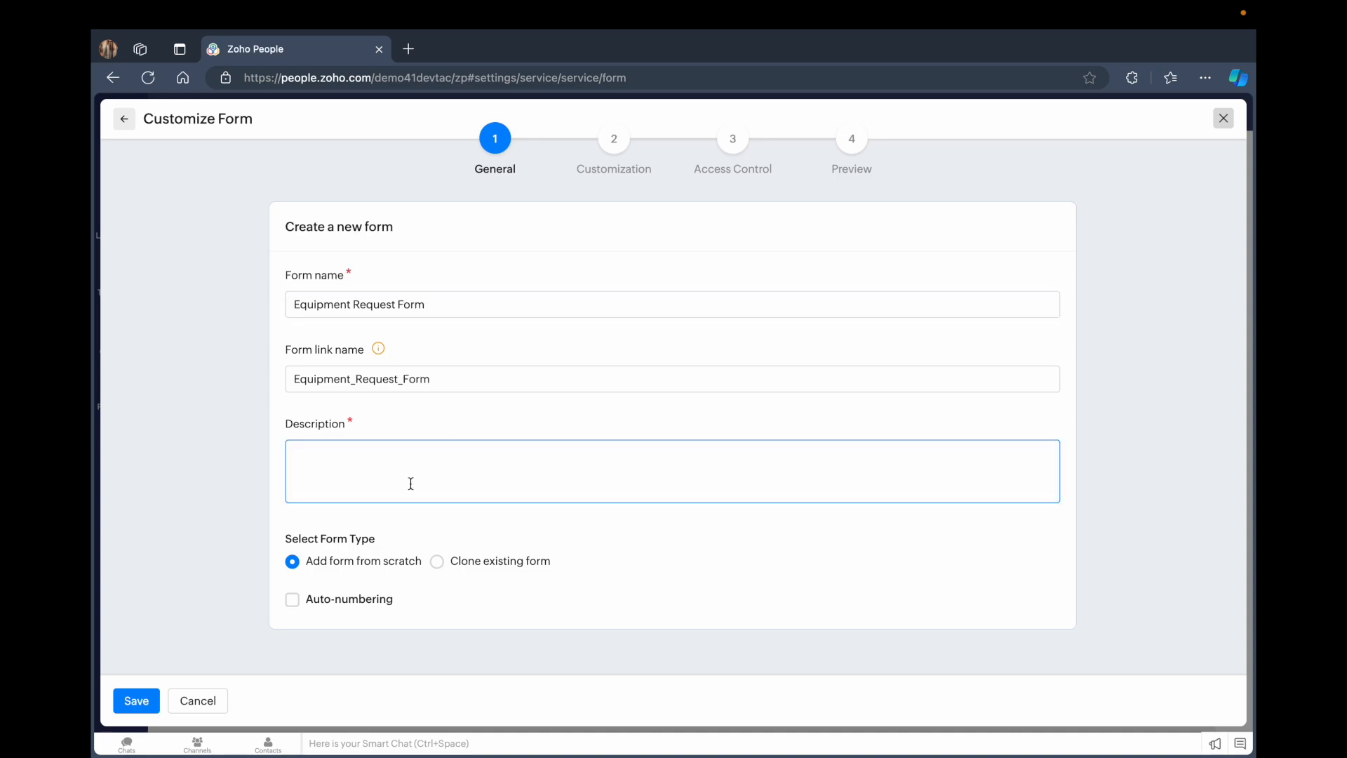
pyautogui.write('This form is intnended for q')
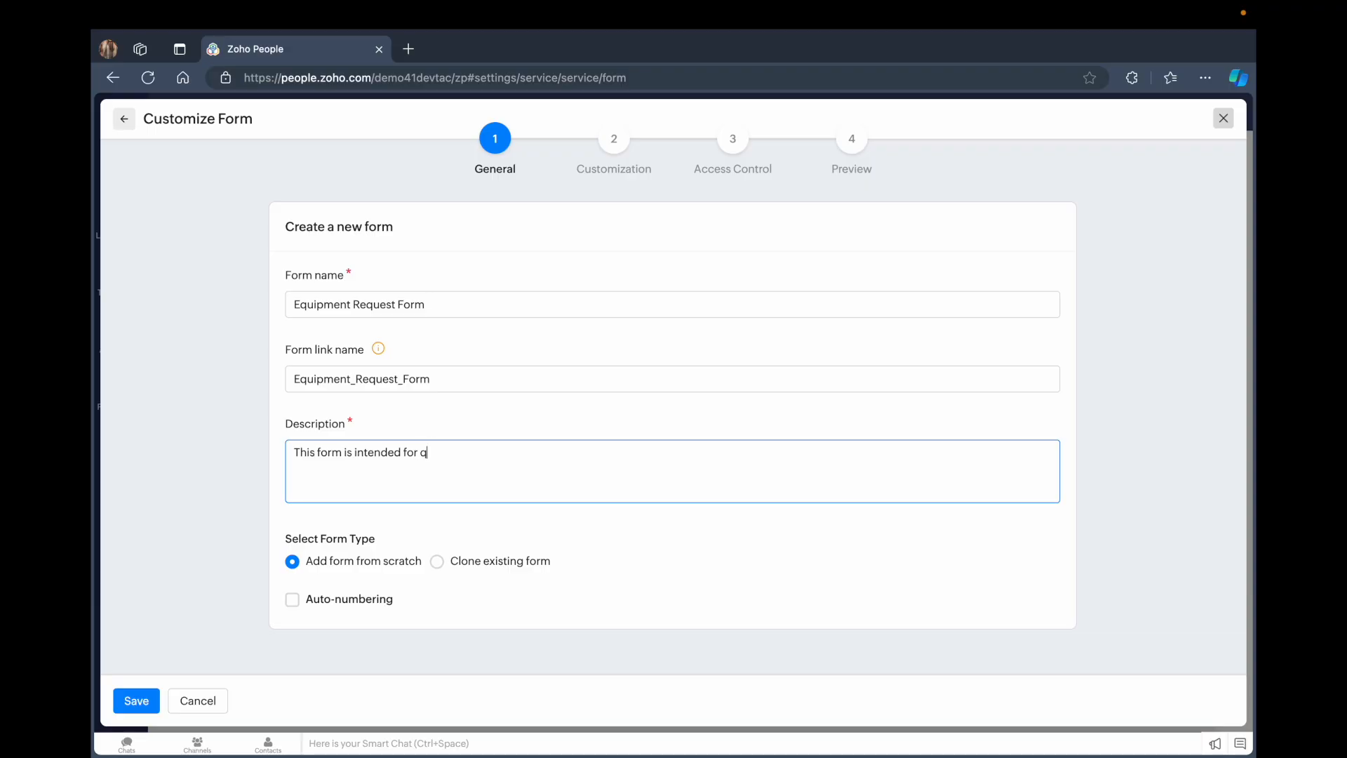
pyautogui.press('BackSpace')
pyautogui.write('equipment requests.')
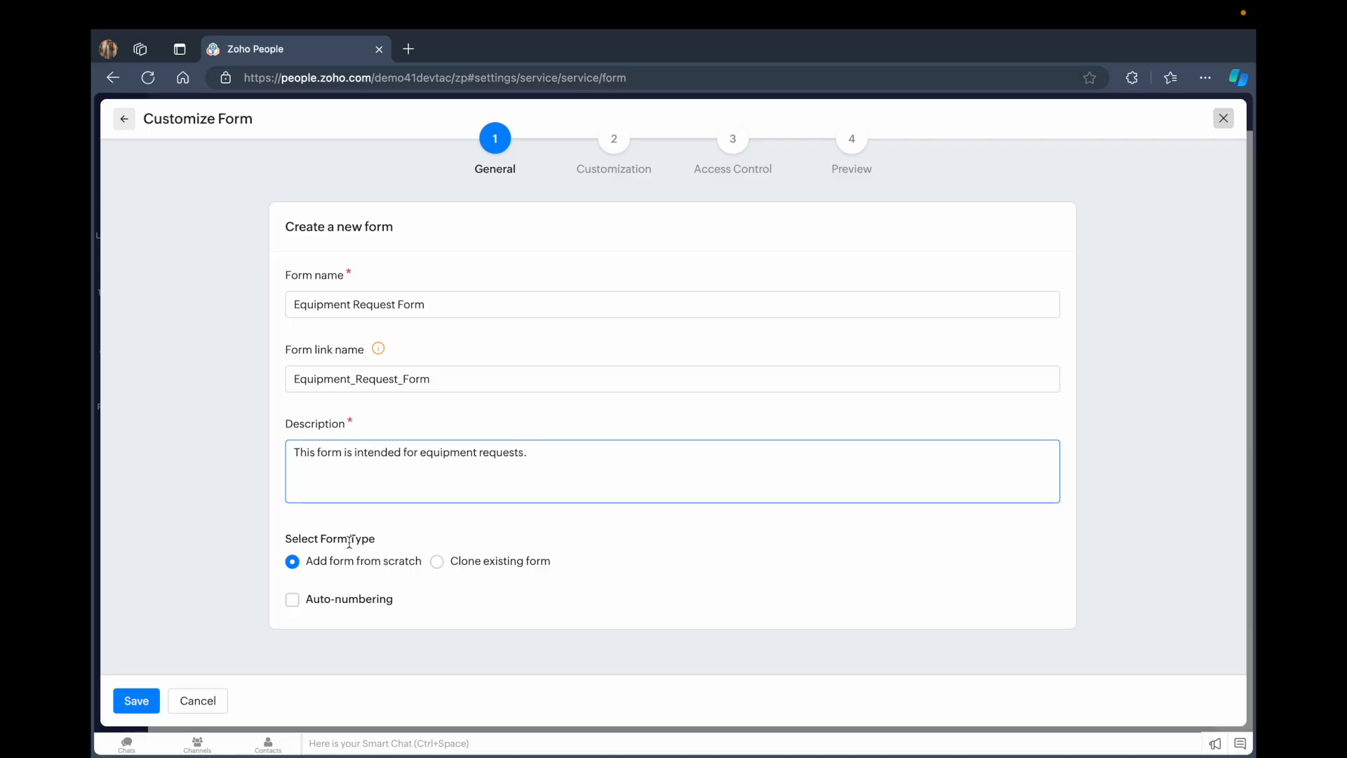
pyautogui.click(137, 700)
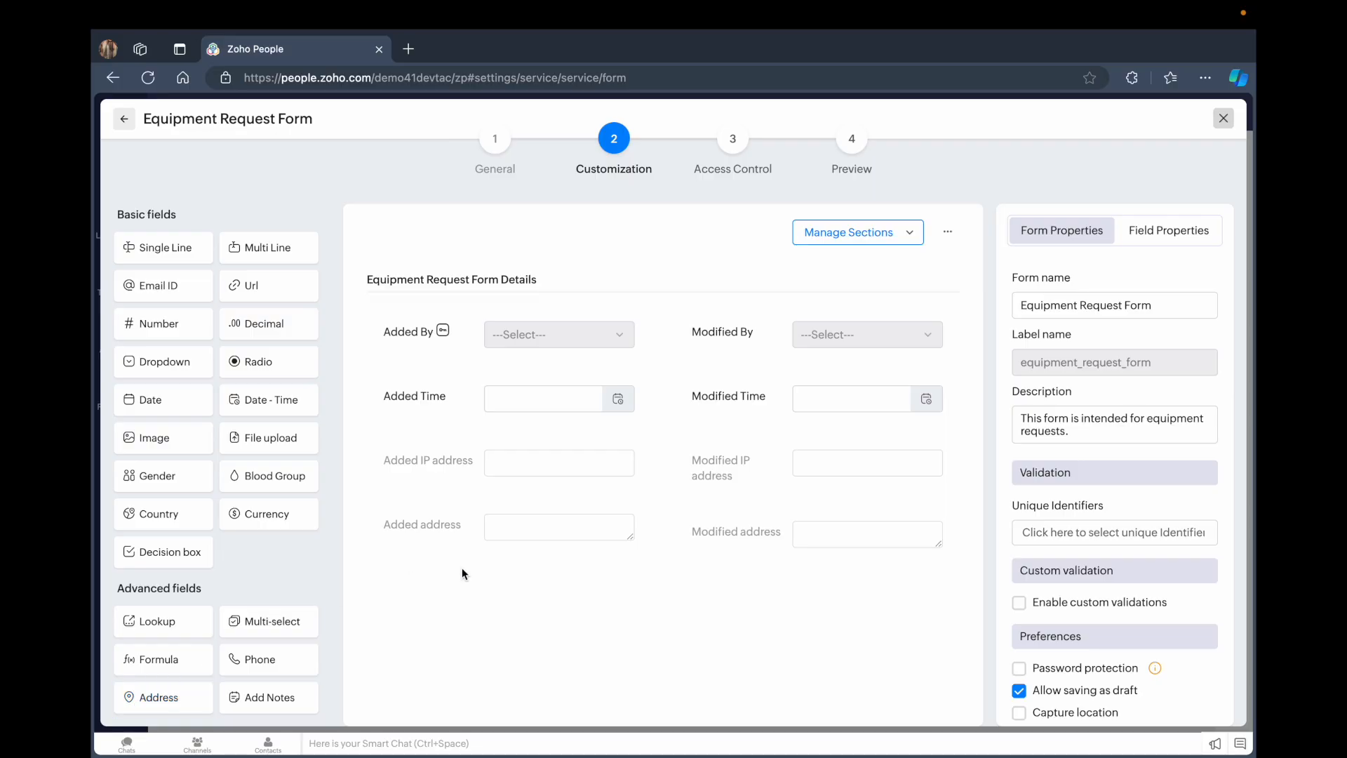
# Review the section management options and the form's preference settings
pyautogui.click(869, 234)
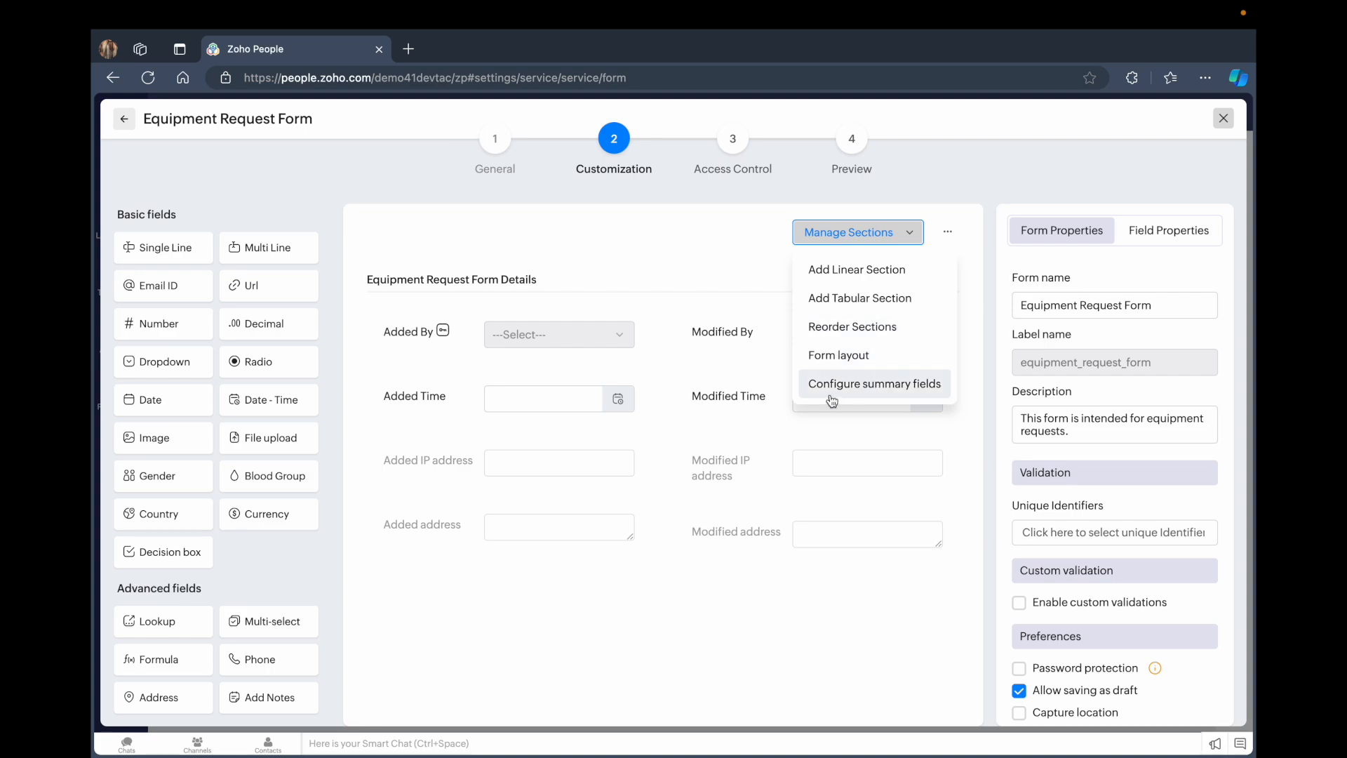
pyautogui.click(631, 595)
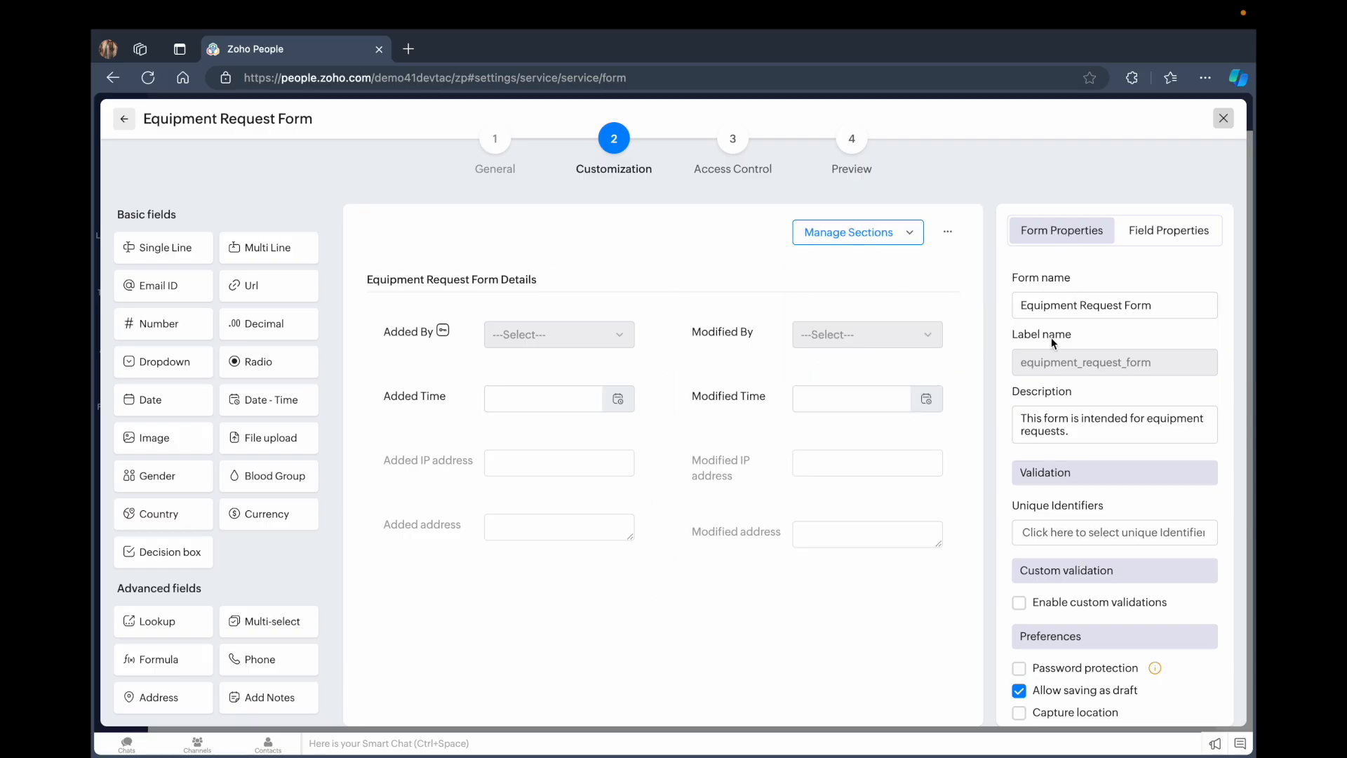
pyautogui.scroll(-1, 1051, 338)
pyautogui.scroll(1, 1046, 260)
pyautogui.scroll(-5, 1062, 440)
pyautogui.scroll(3, 1052, 492)
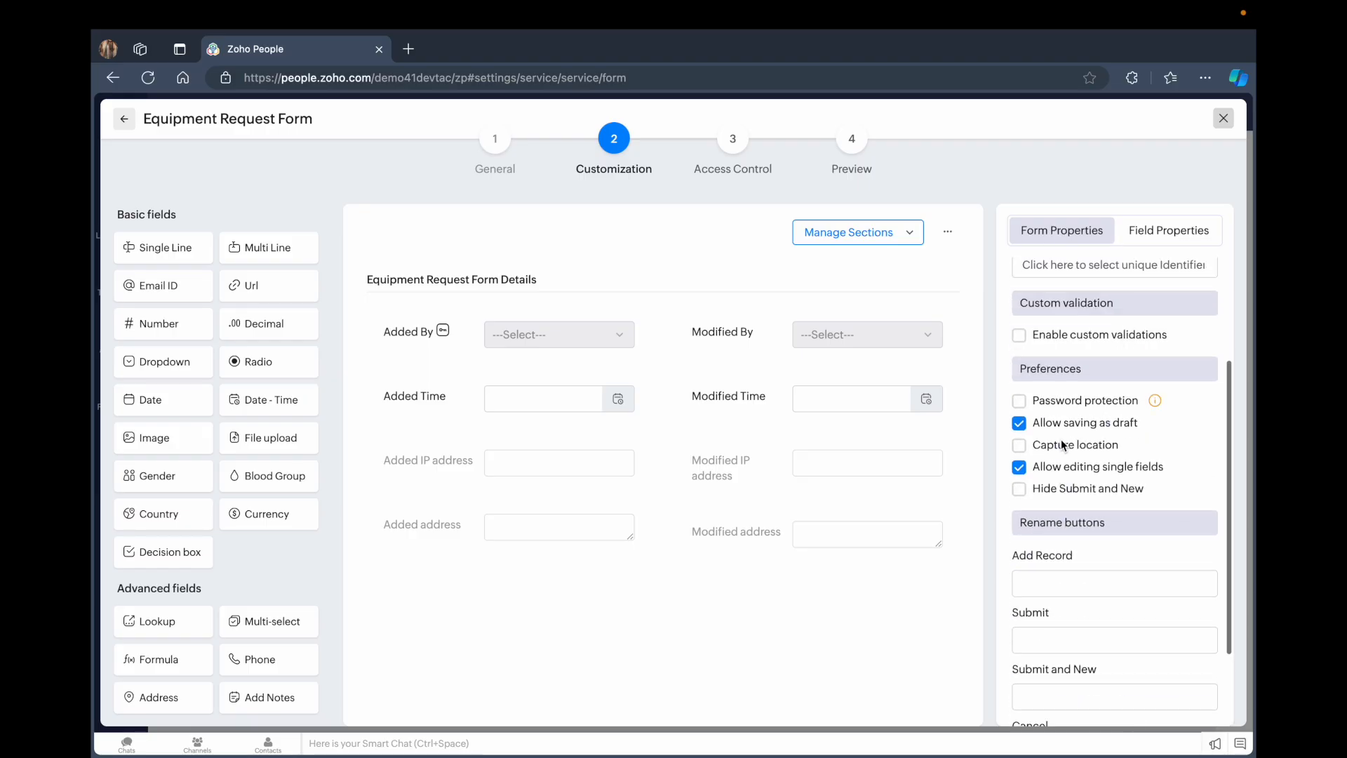
pyautogui.click(1152, 225)
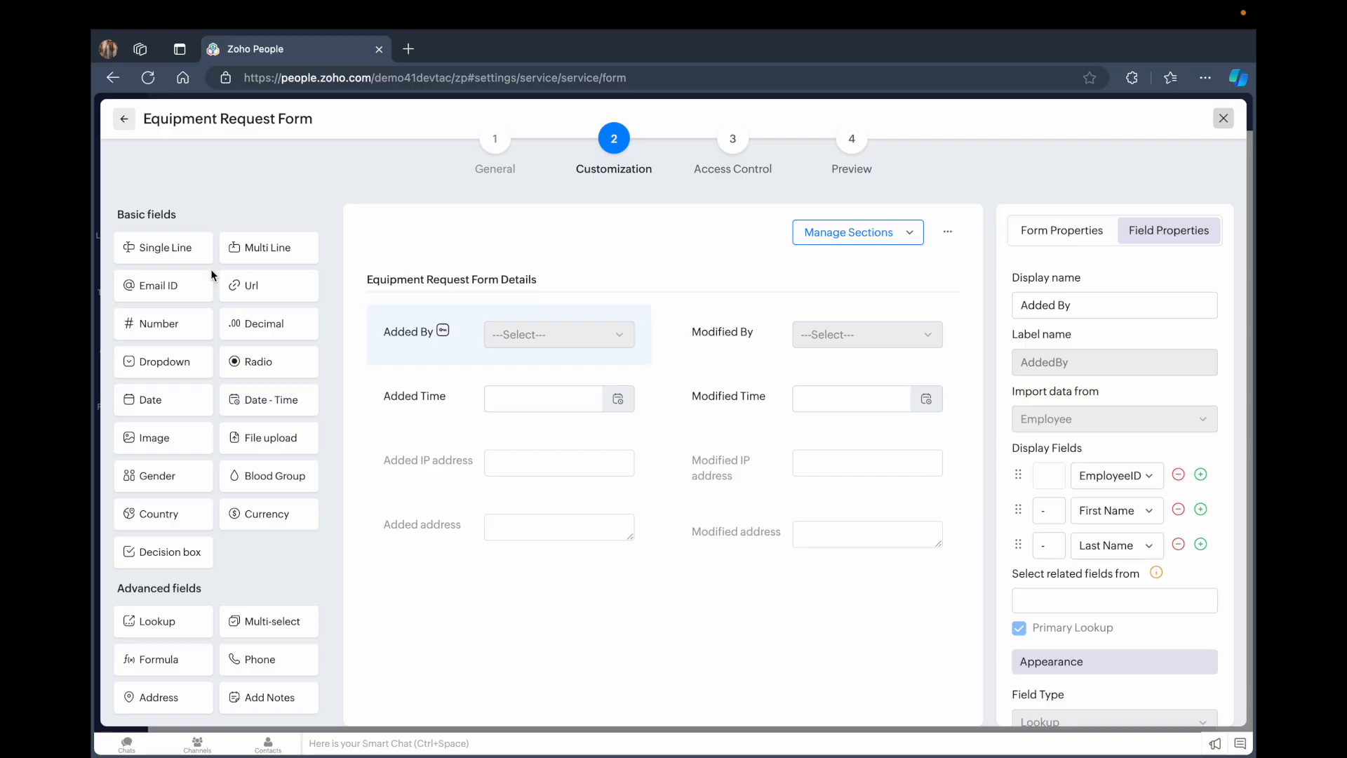
# Add a single-line field named Requester Name below the form's default fields
pyautogui.moveTo(158, 246); pyautogui.dragTo(428, 595)
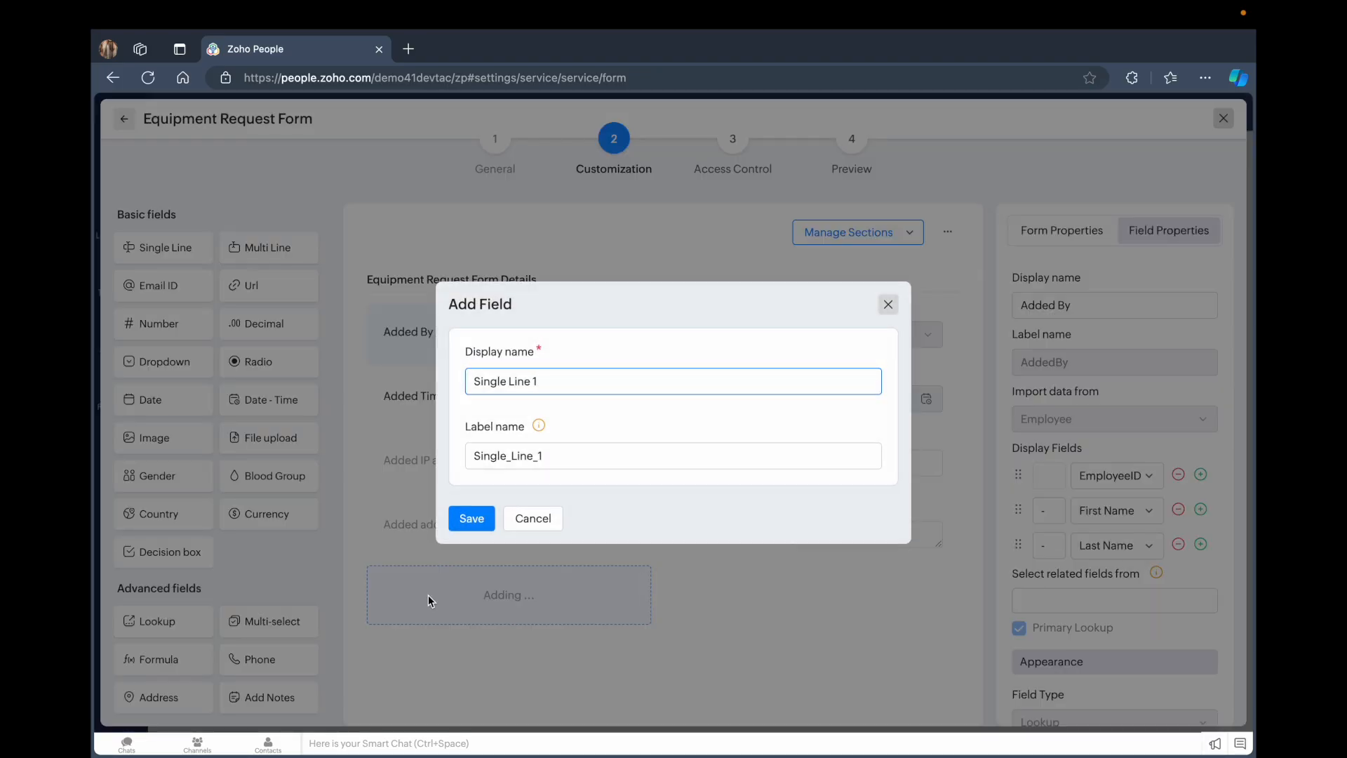
pyautogui.moveTo(556, 381); pyautogui.dragTo(460, 383)
pyautogui.write('Equipment')
pyautogui.press('BackSpace')
pyautogui.press('BackSpace')
pyautogui.press('BackSpace')
pyautogui.press('BackSpace')
pyautogui.press('BackSpace')
pyautogui.press('BackSpace')
pyautogui.press('BackSpace')
pyautogui.write('Requester Name')
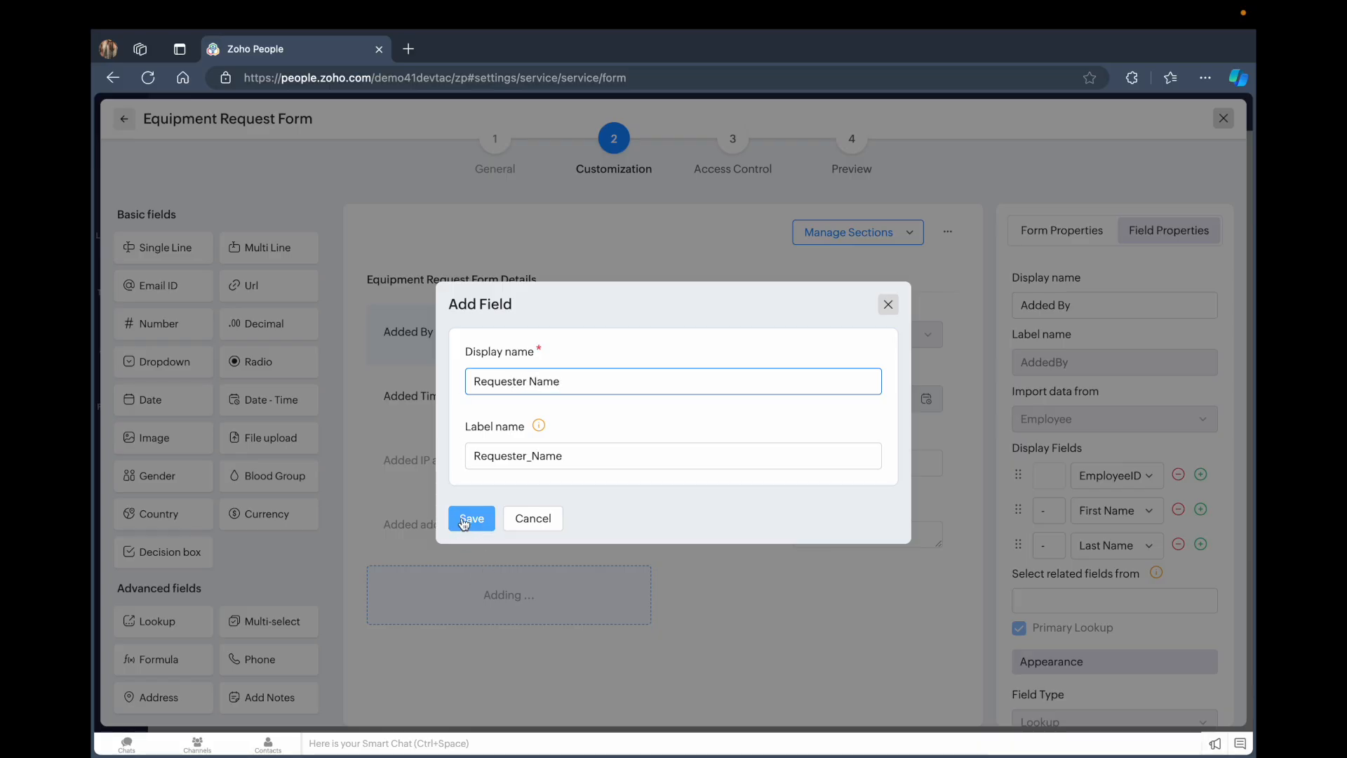
pyautogui.click(464, 521)
# Add a single-line field named Equipment beside Requester Name
pyautogui.moveTo(183, 251); pyautogui.dragTo(769, 590)
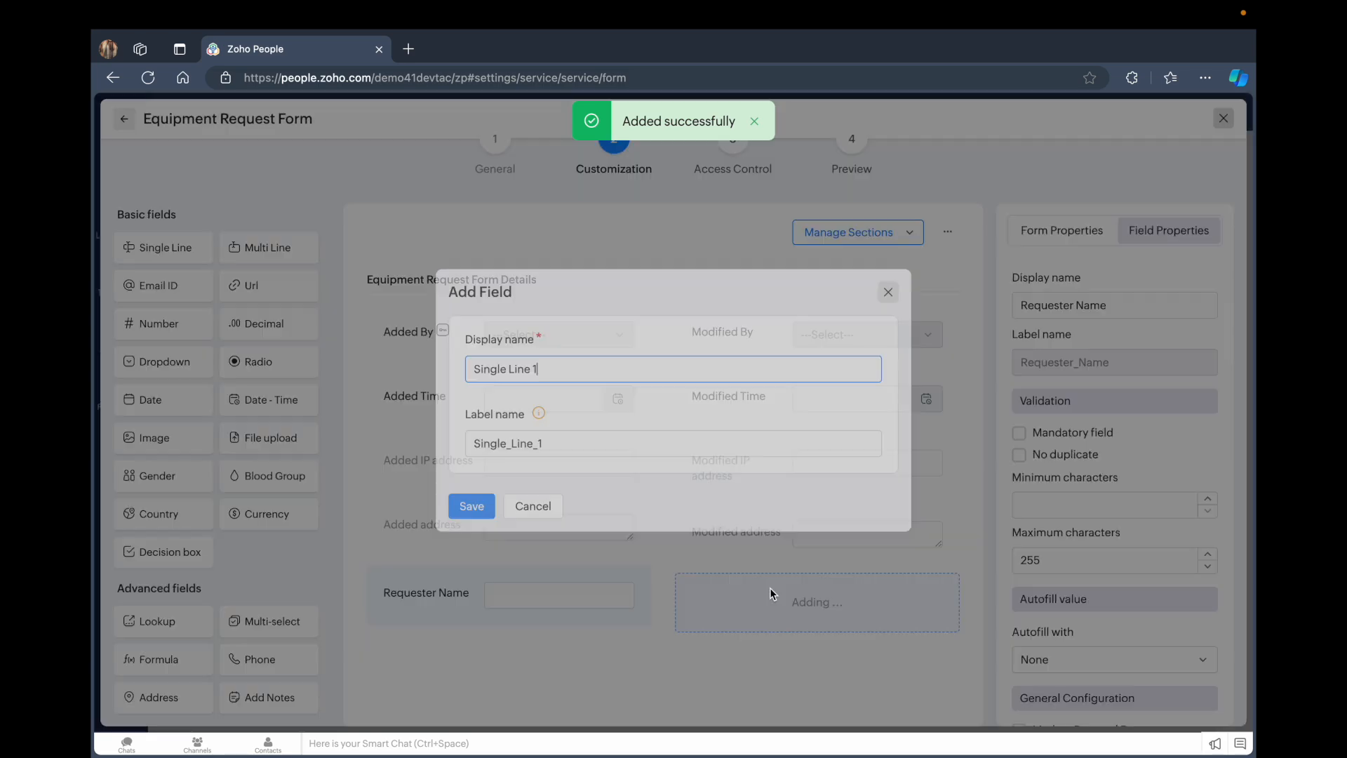
pyautogui.press('BackSpace')
pyautogui.press('BackSpace')
pyautogui.press('BackSpace')
pyautogui.press('BackSpace')
pyautogui.press('BackSpace')
pyautogui.press('BackSpace')
pyautogui.press('BackSpace')
pyautogui.press('BackSpace')
pyautogui.press('BackSpace')
pyautogui.press('BackSpace')
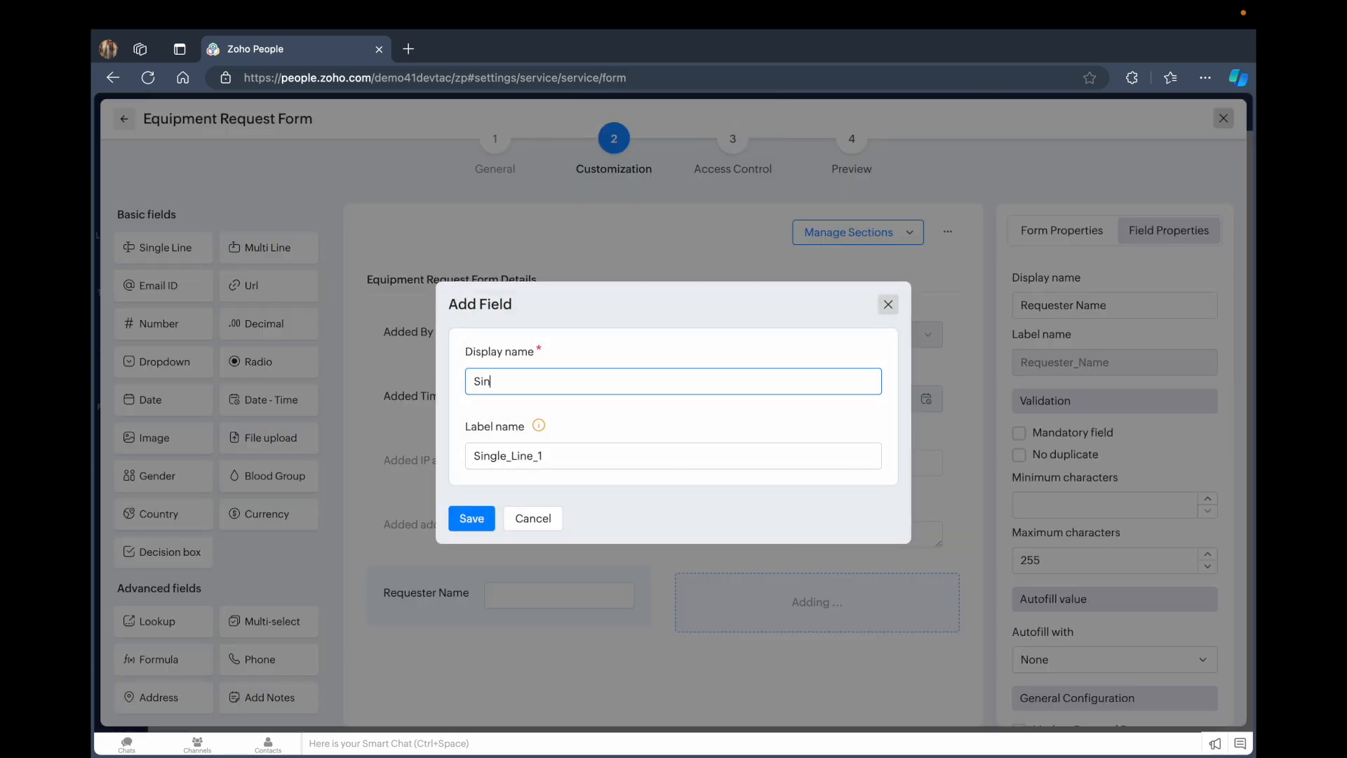
pyautogui.write('Equi')
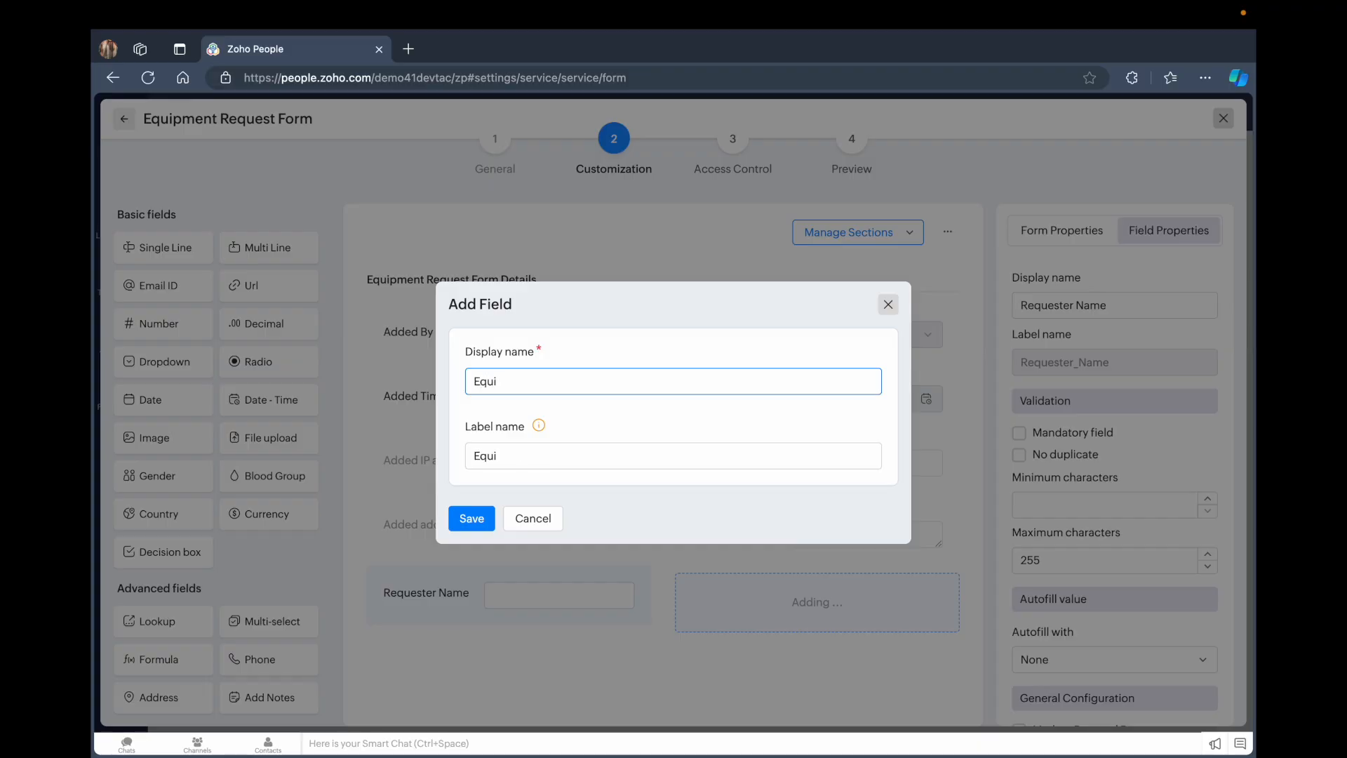
pyautogui.write('pment to be')
pyautogui.press('BackSpace')
pyautogui.press('BackSpace')
pyautogui.press('BackSpace')
pyautogui.press('BackSpace')
pyautogui.click(478, 520)
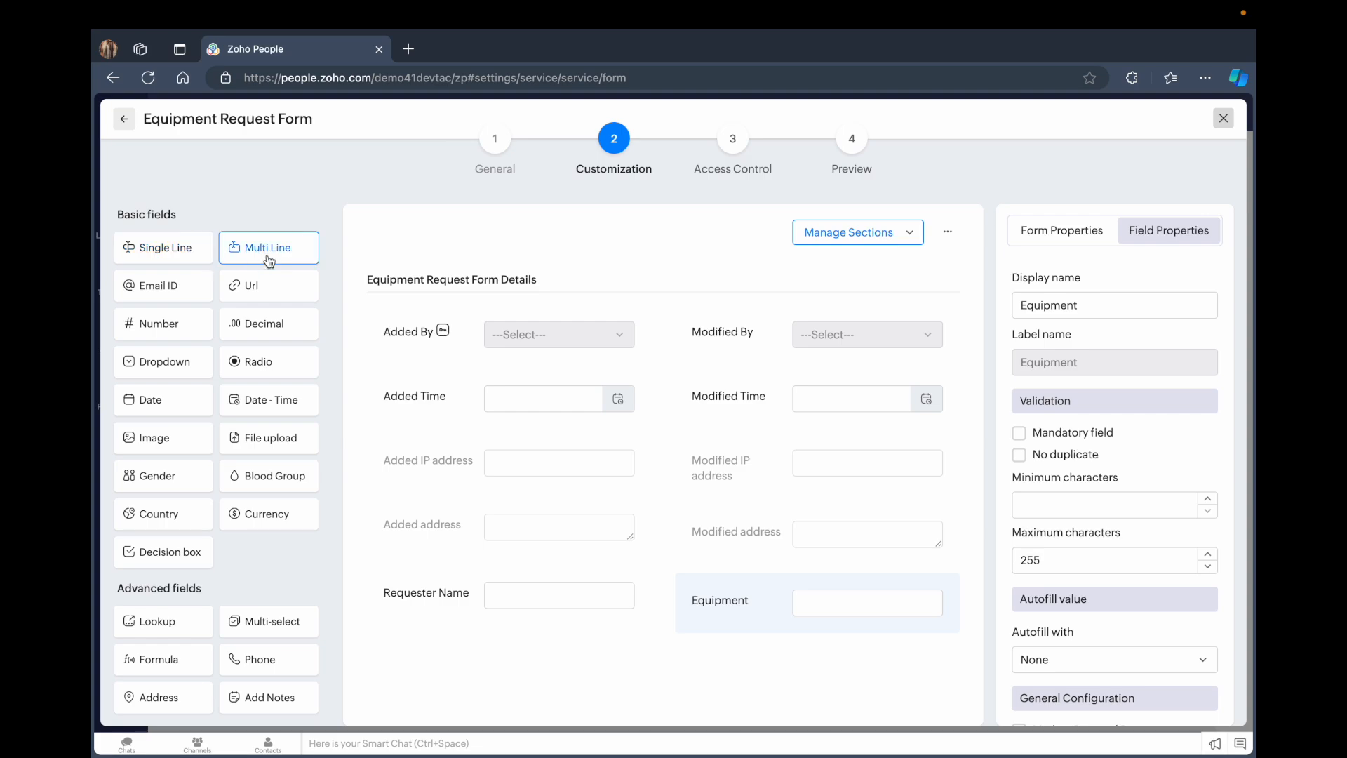
# Add a Quantity dropdown field with the choices 1, 5 and 10
pyautogui.moveTo(174, 372); pyautogui.dragTo(445, 659)
pyautogui.moveTo(539, 300); pyautogui.dragTo(480, 300)
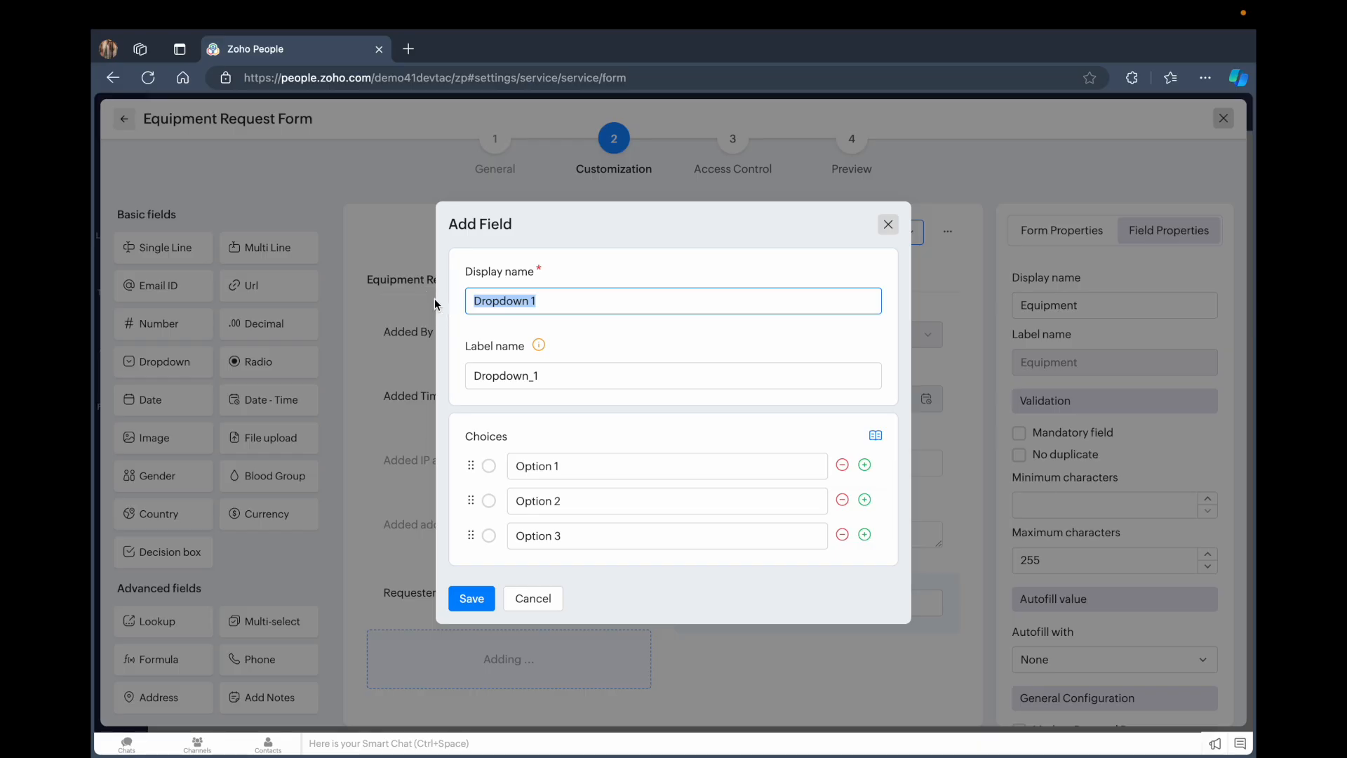
pyautogui.write('Quantity')
pyautogui.moveTo(582, 466); pyautogui.dragTo(510, 465)
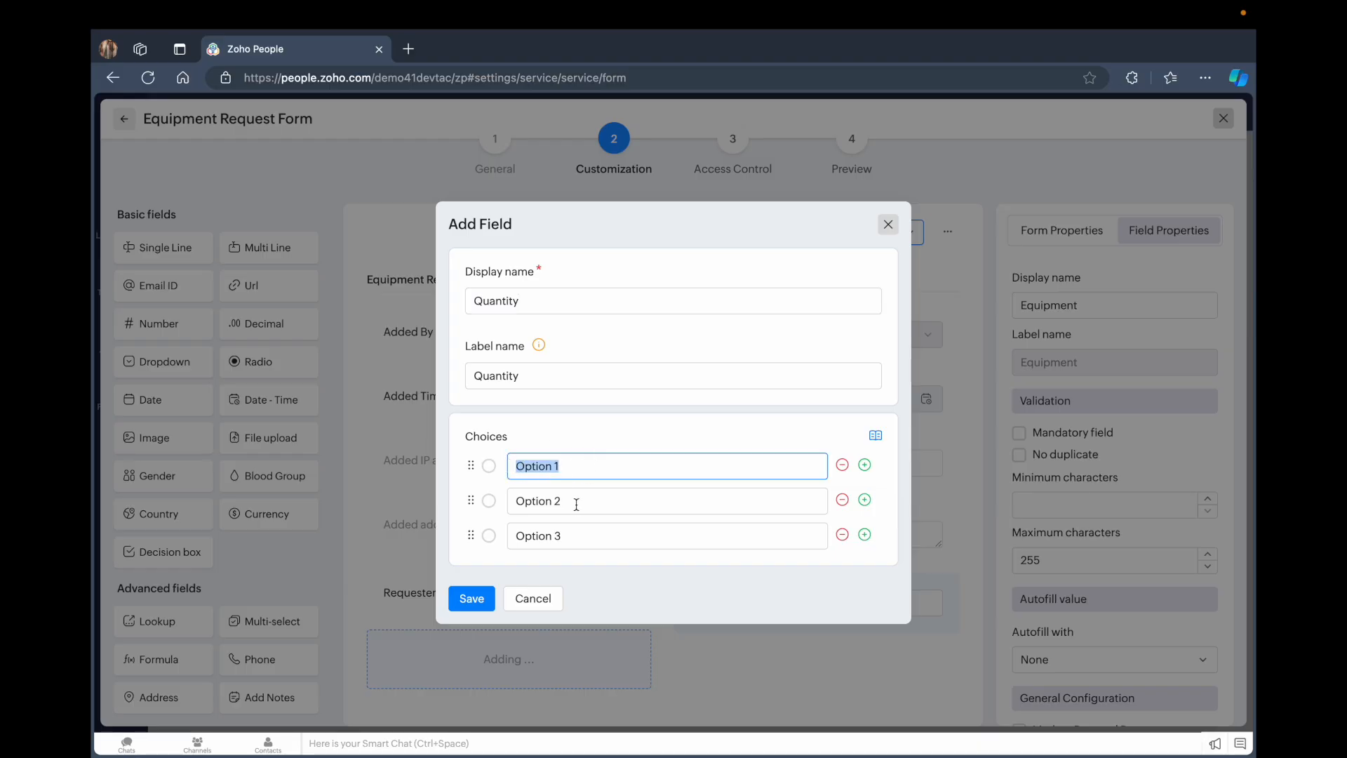
pyautogui.write('1')
pyautogui.moveTo(587, 506); pyautogui.dragTo(502, 517)
pyautogui.write('2')
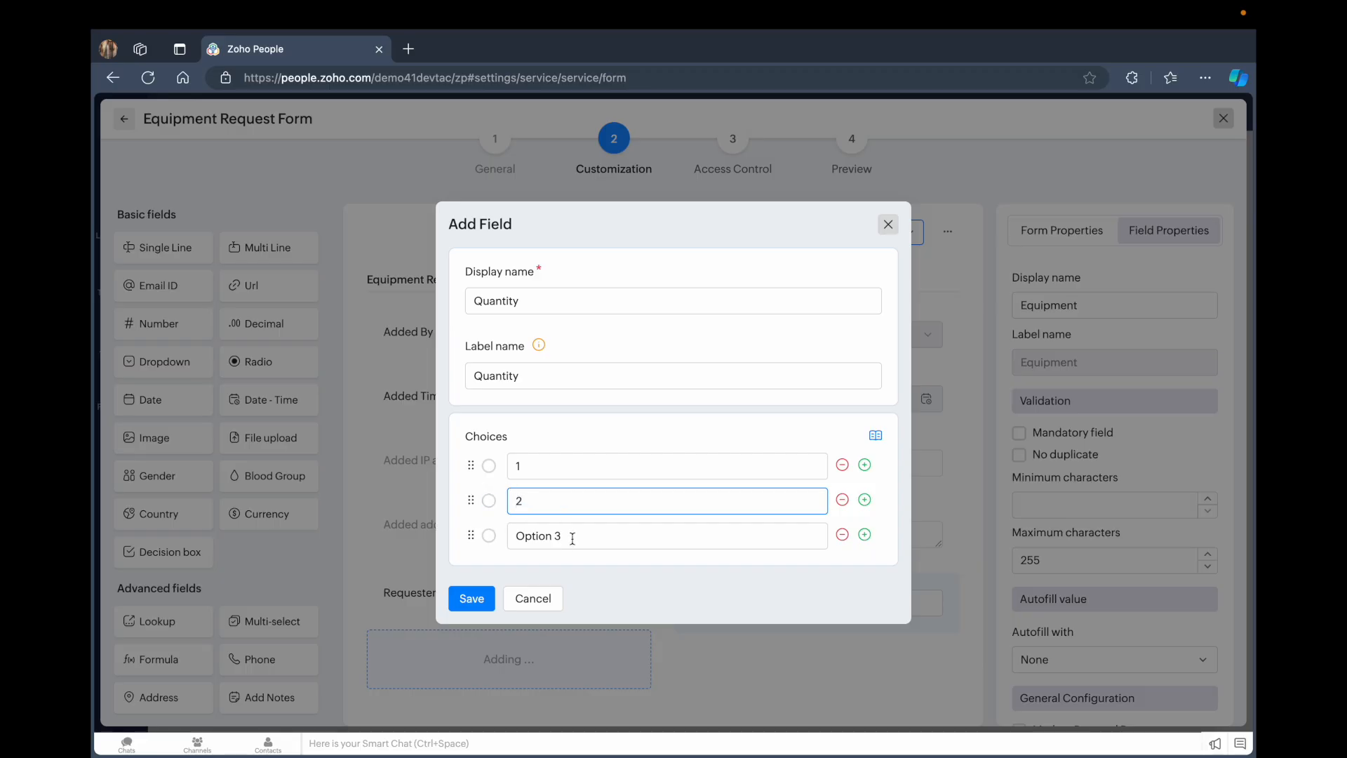
pyautogui.press('BackSpace')
pyautogui.write('5')
pyautogui.moveTo(569, 536); pyautogui.dragTo(472, 534)
pyautogui.write('10')
pyautogui.click(465, 599)
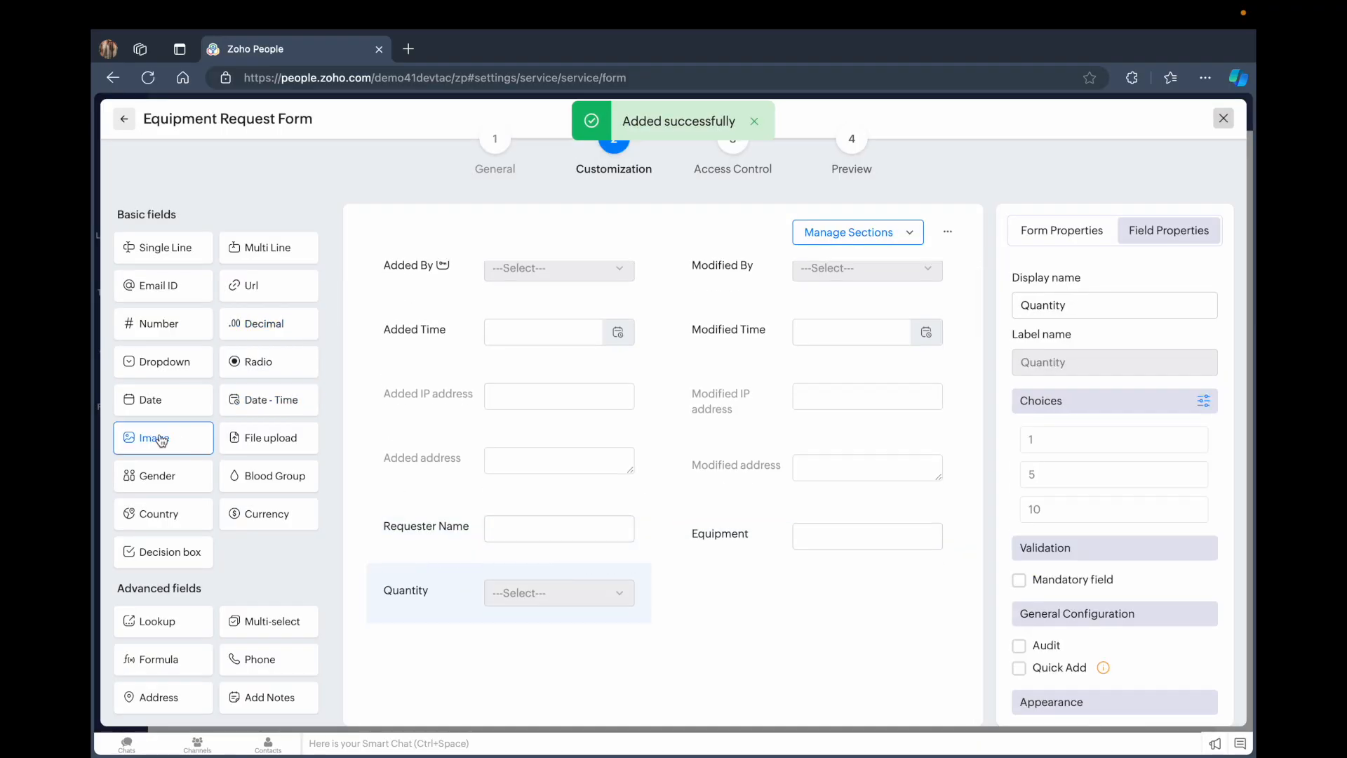
# Add a dropdown field named Type of Equipment with its default choices
pyautogui.moveTo(167, 369); pyautogui.dragTo(769, 536)
pyautogui.moveTo(550, 300); pyautogui.dragTo(449, 302)
pyautogui.write('Type of')
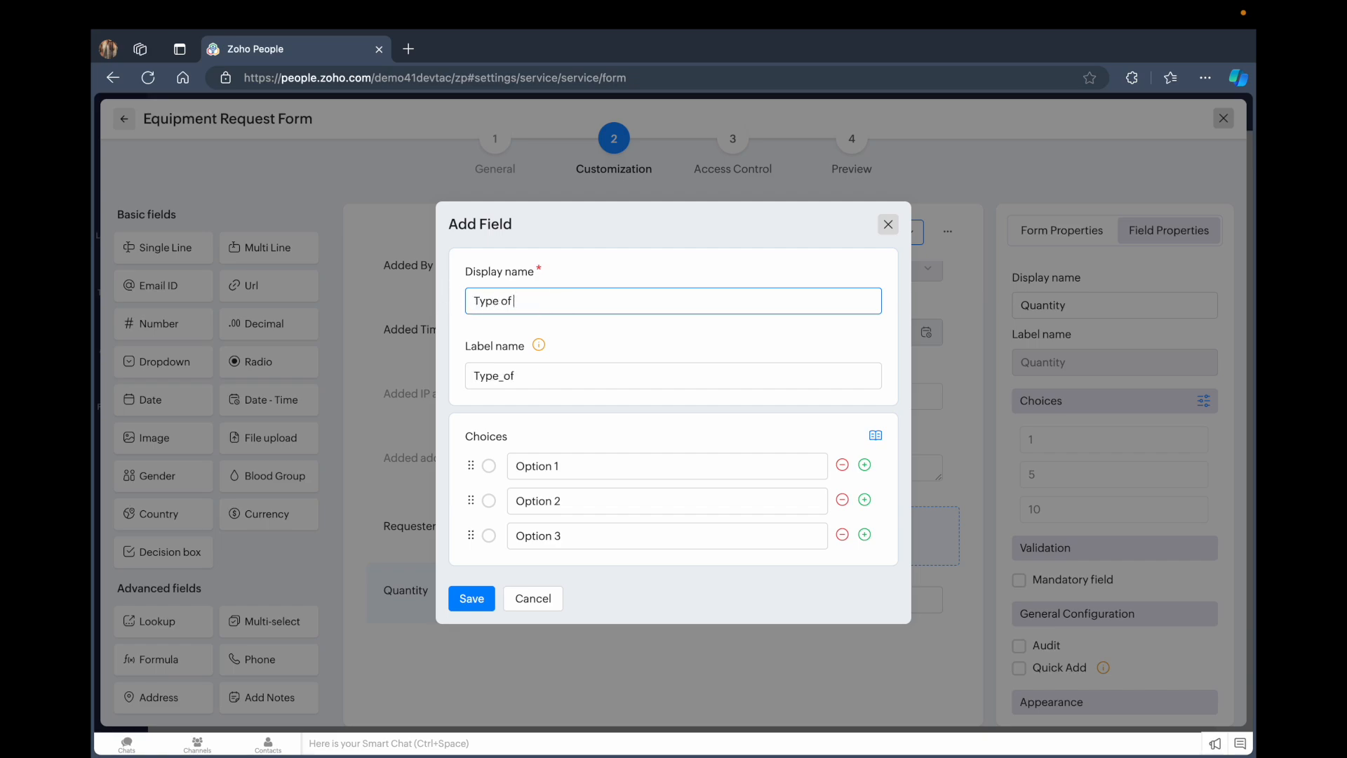
pyautogui.write(' Equipment')
pyautogui.click(472, 597)
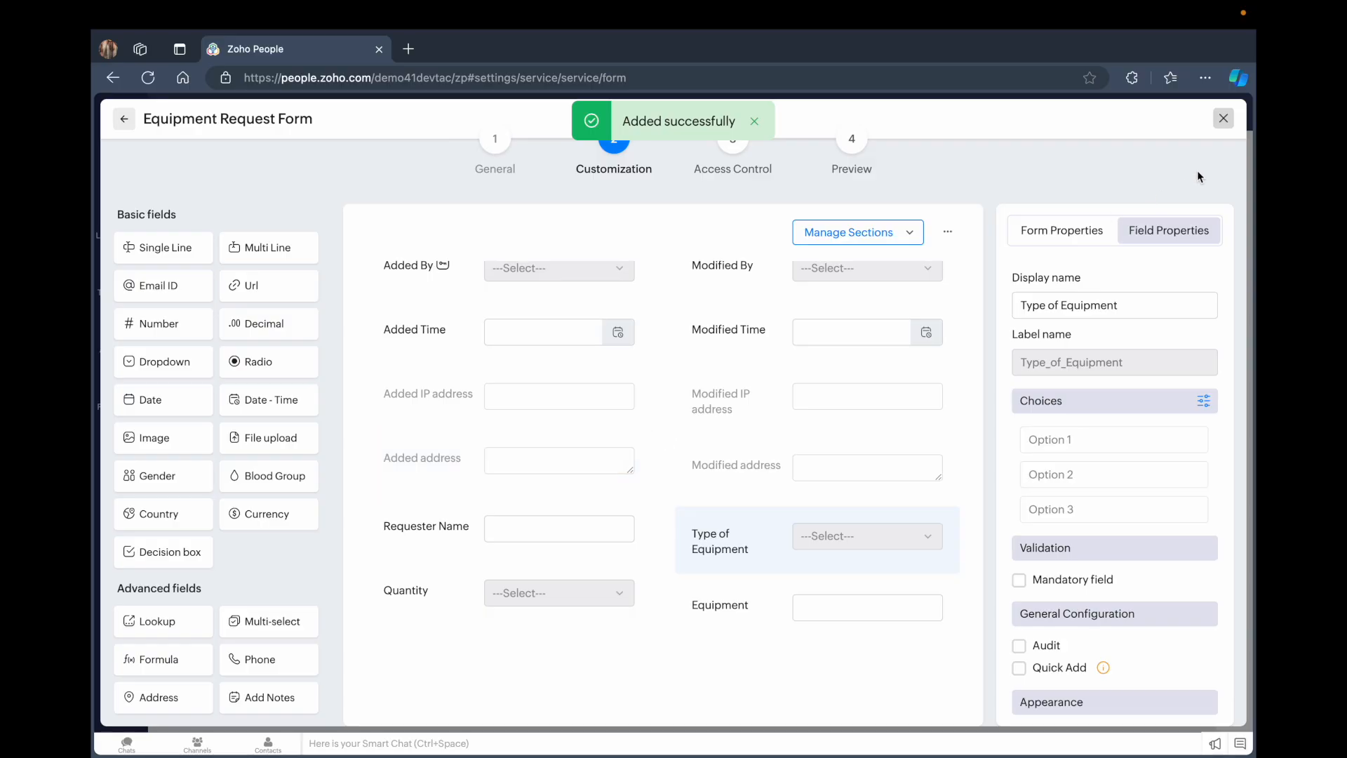
# Close the form editor and reopen Equipment Request Form from the forms list
pyautogui.scroll(-5, 1081, 442)
pyautogui.click(1223, 118)
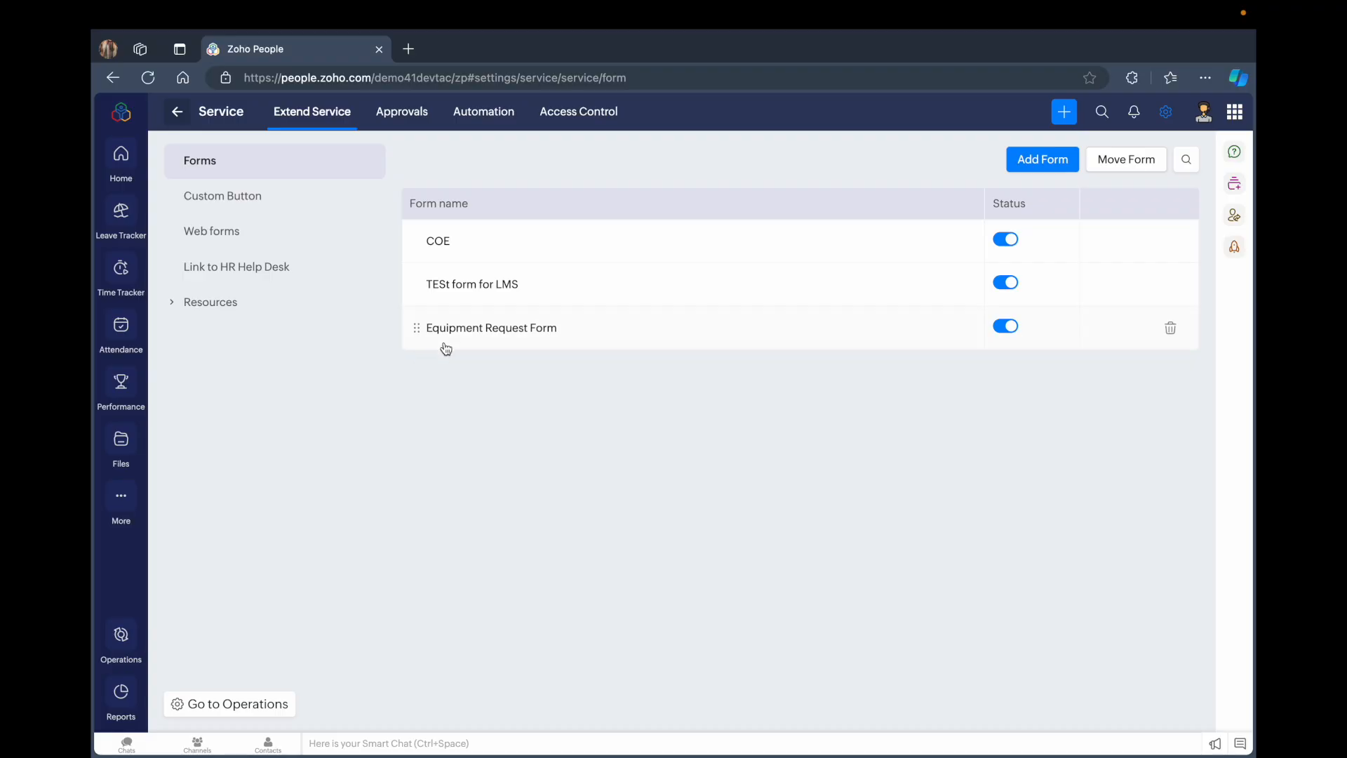
pyautogui.click(448, 330)
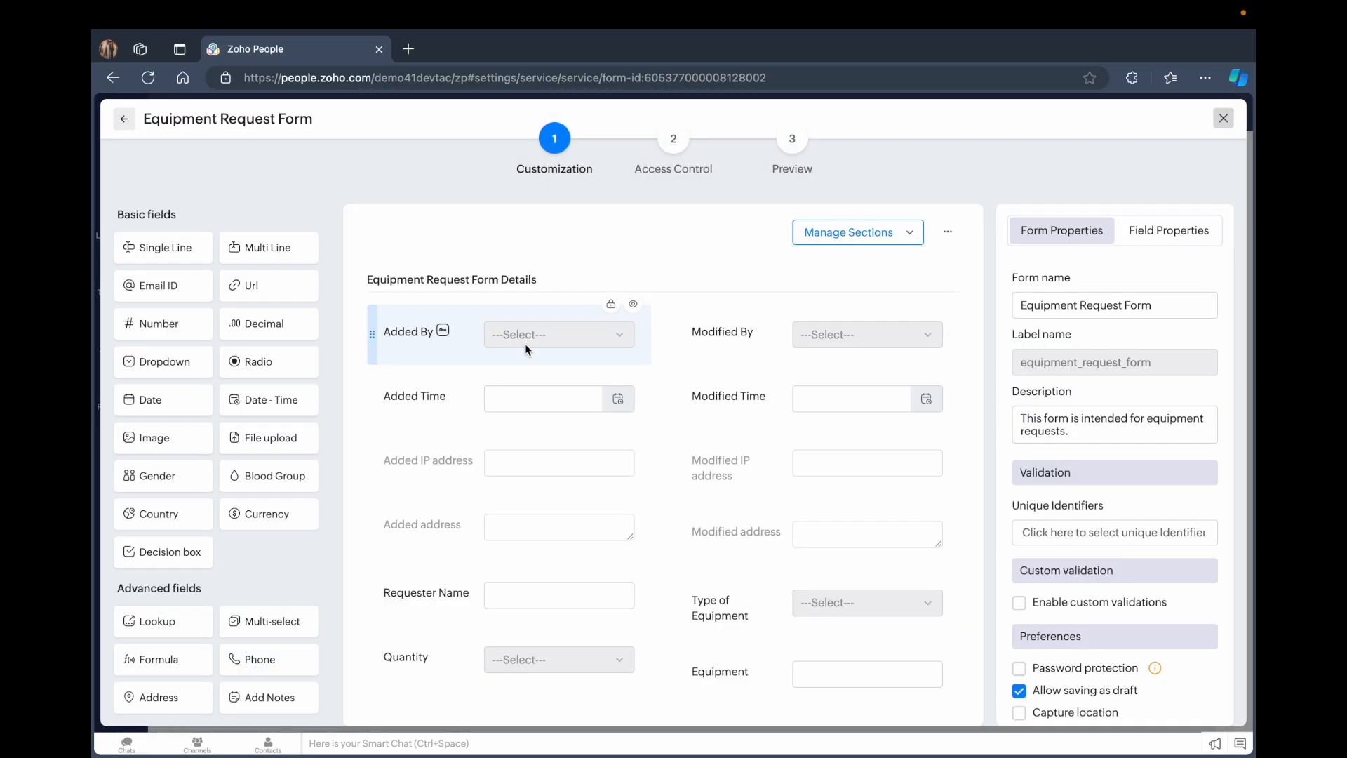
# Grant general record permissions on the form to the Demo, Manager and Team member roles
pyautogui.click(678, 160)
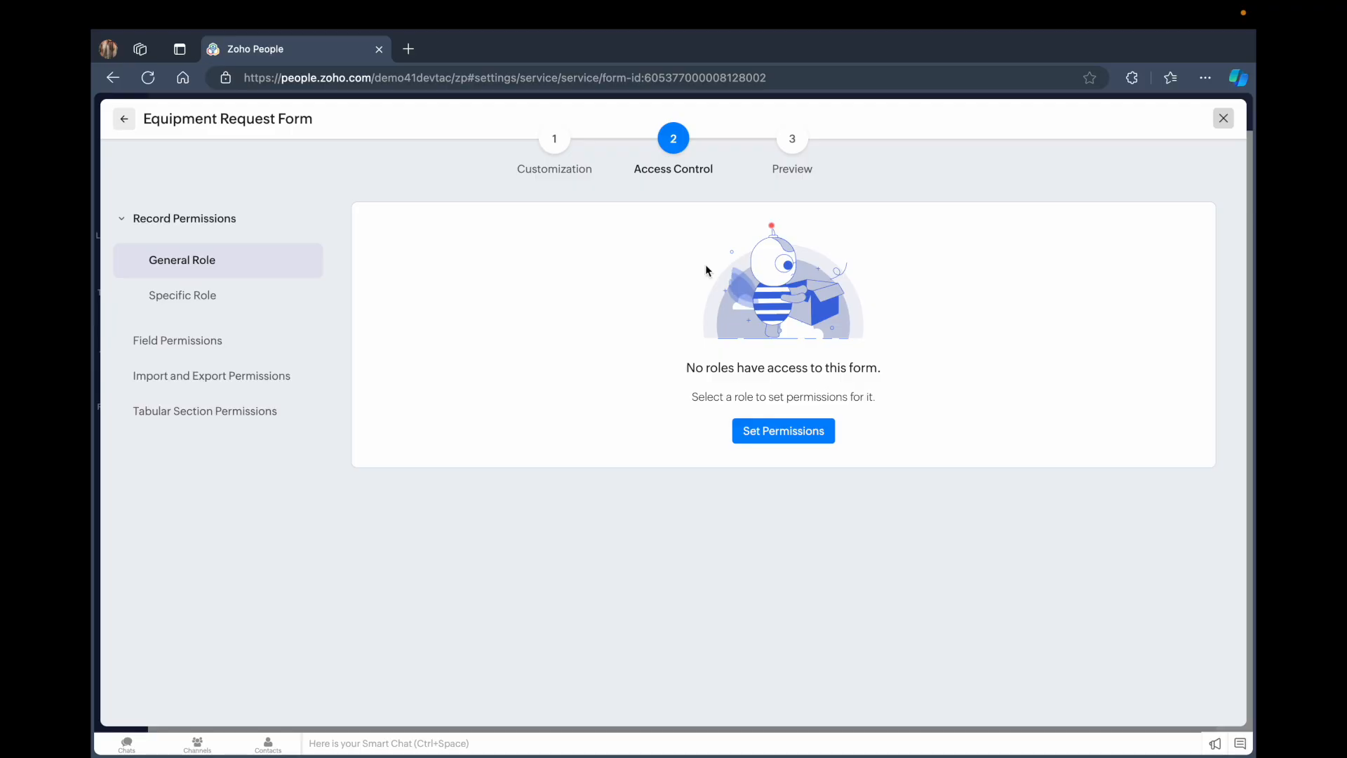
pyautogui.click(785, 435)
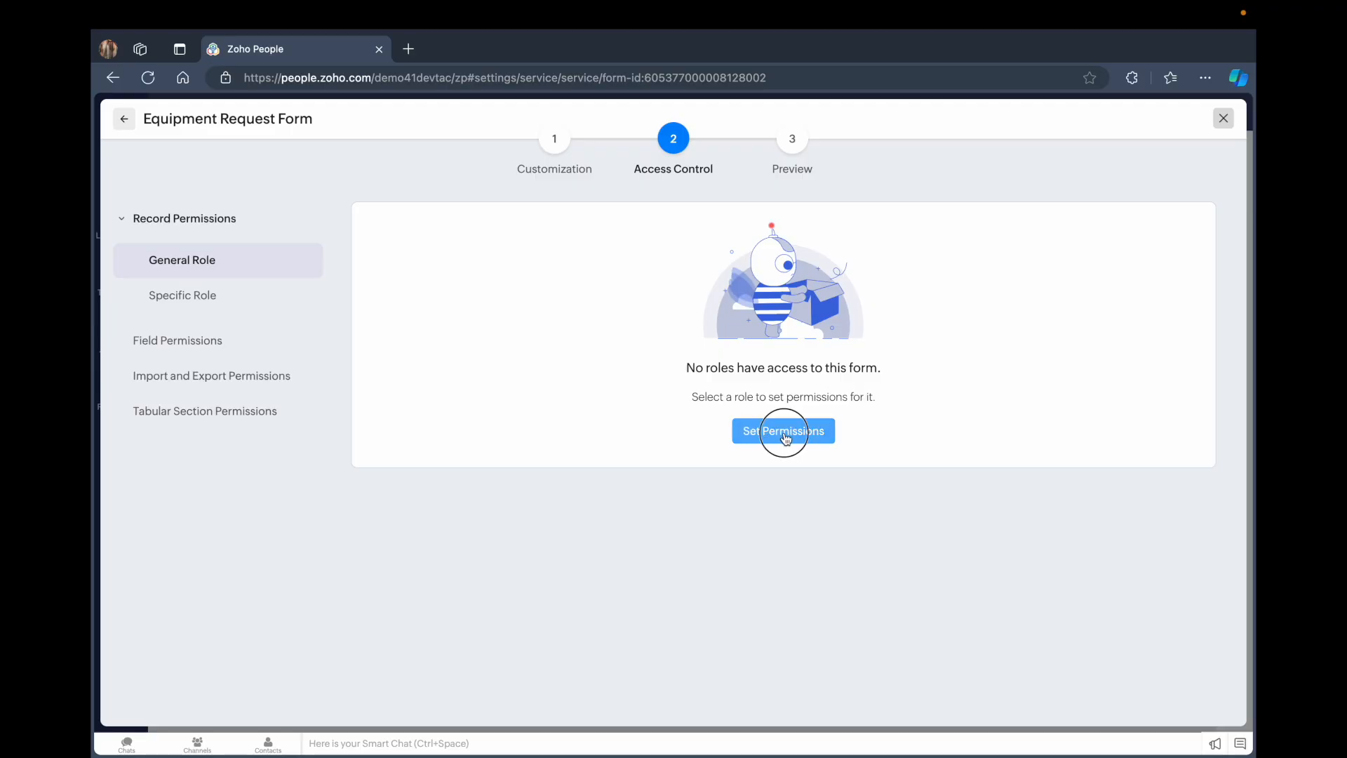
pyautogui.click(632, 420)
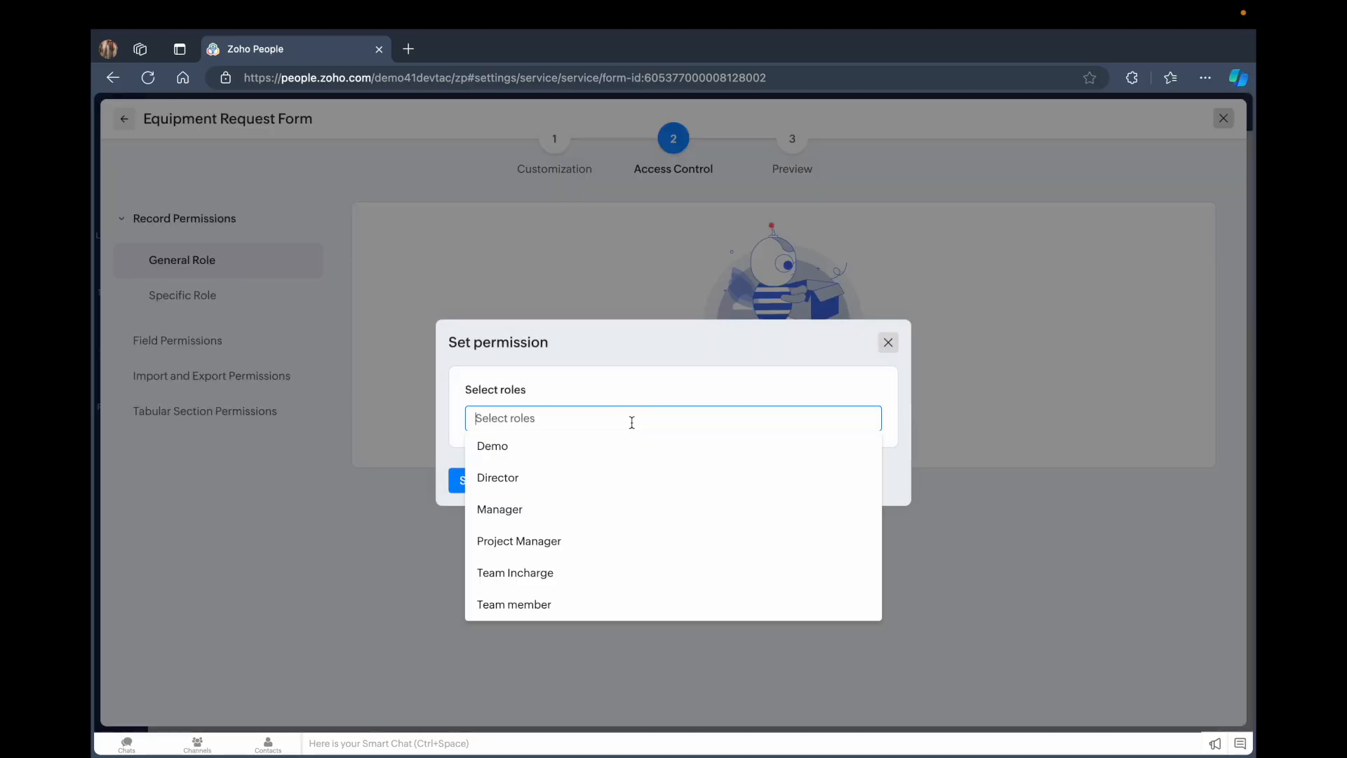
pyautogui.click(521, 446)
pyautogui.click(561, 417)
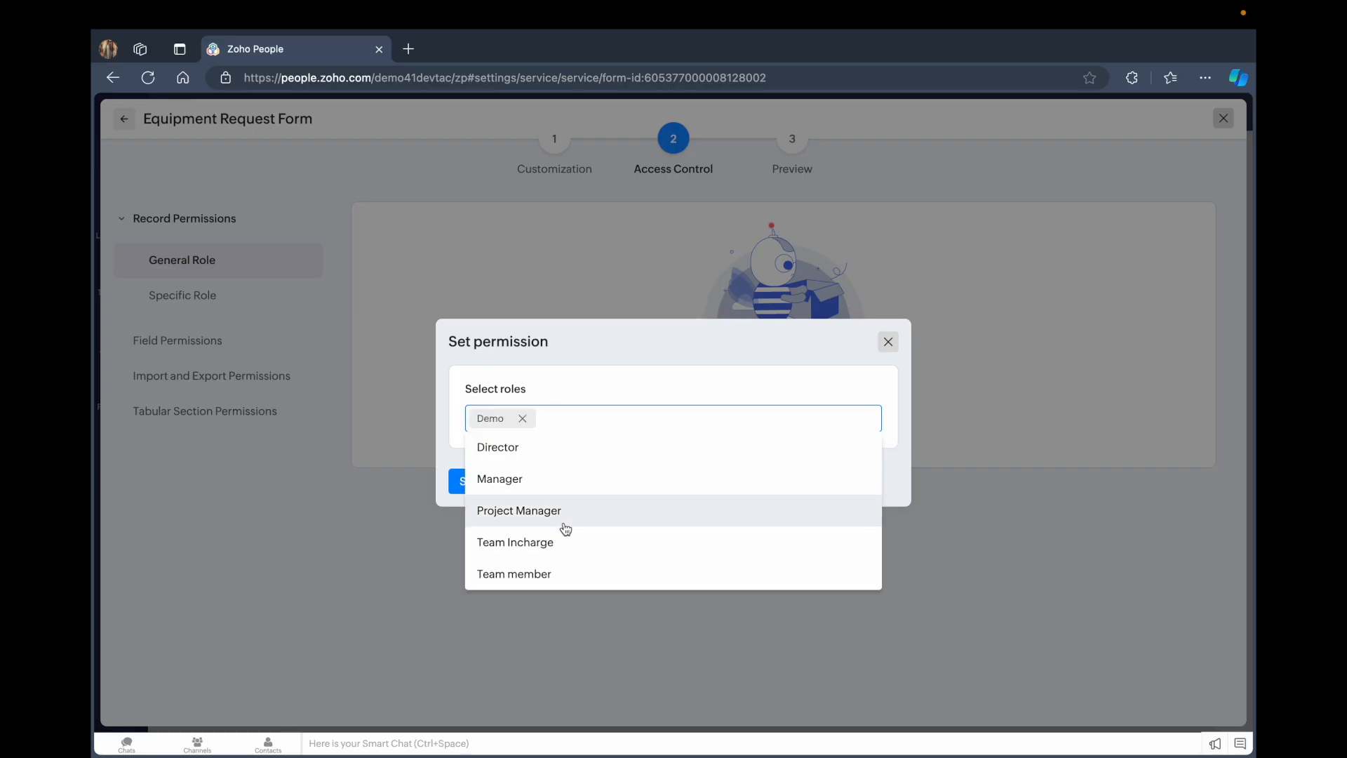
pyautogui.click(543, 479)
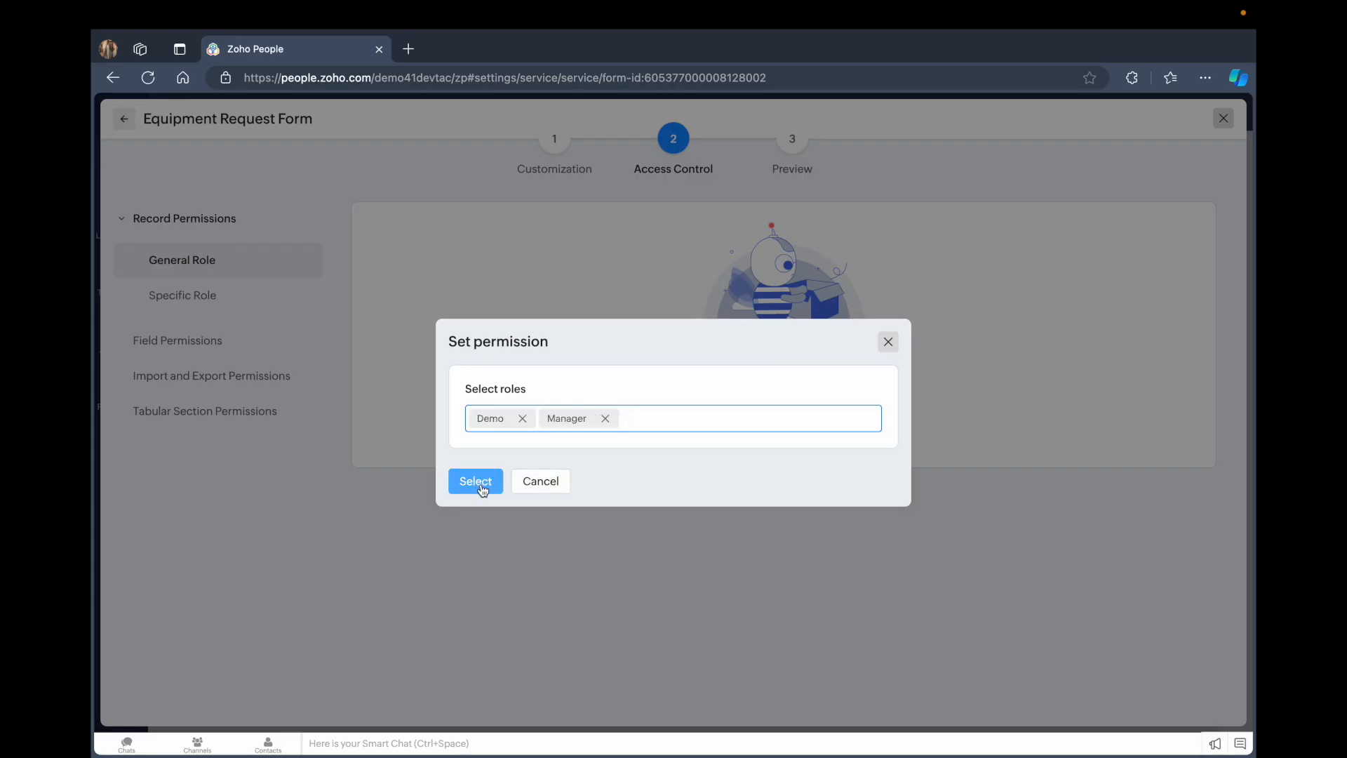
pyautogui.click(653, 420)
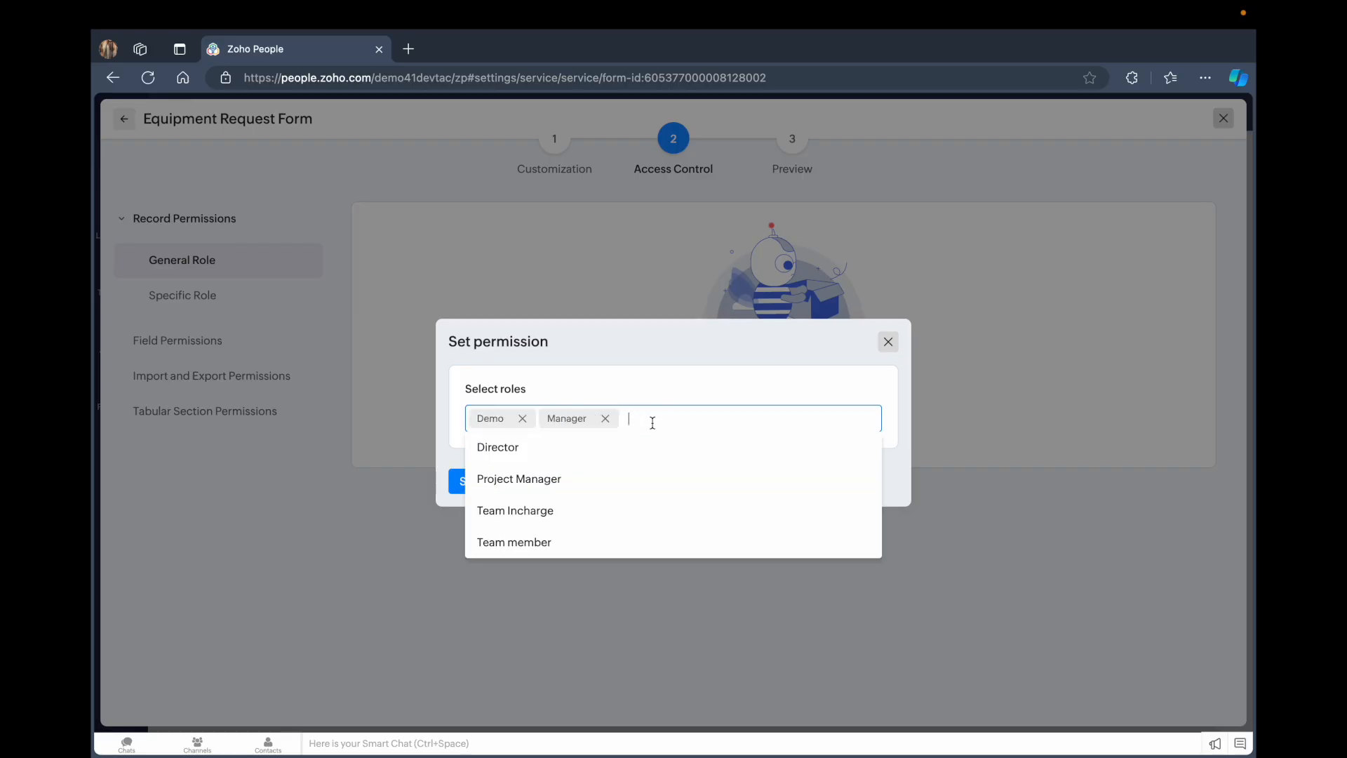
pyautogui.click(592, 540)
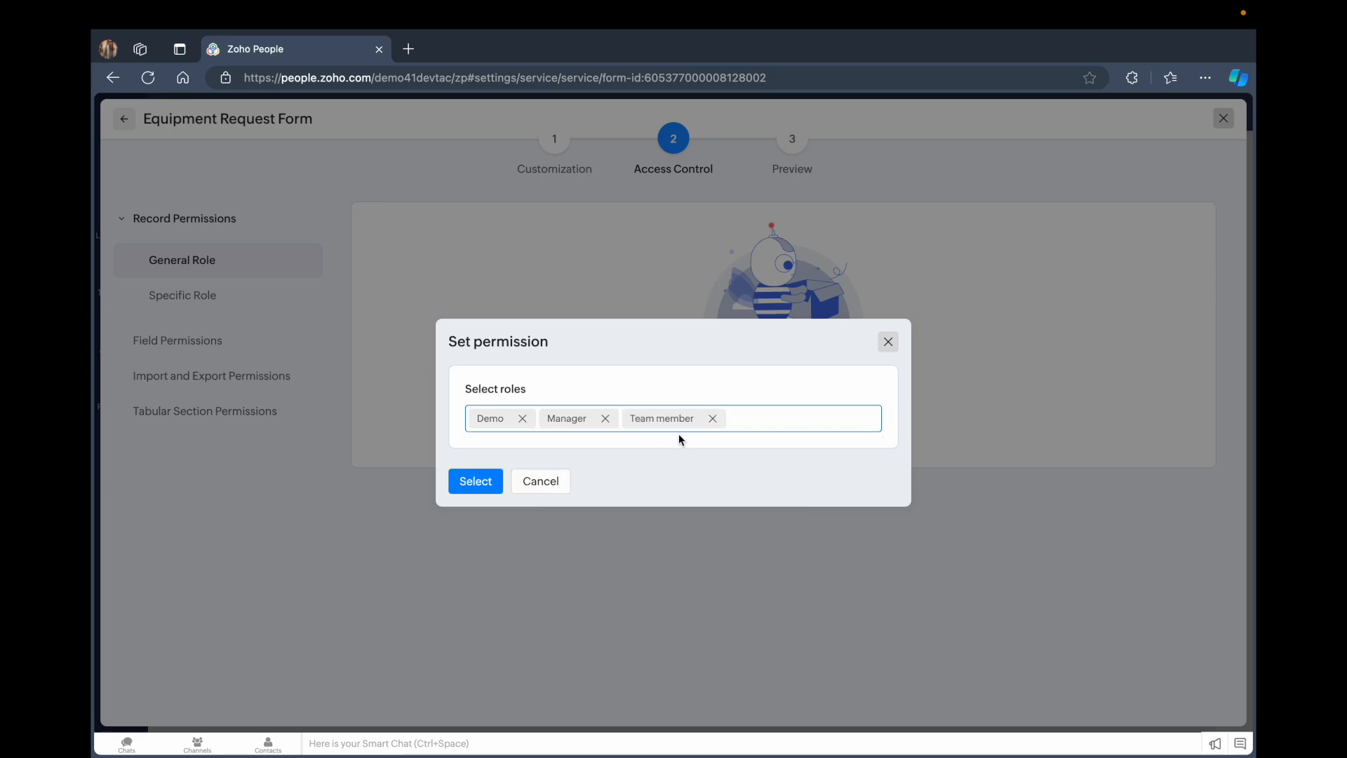
pyautogui.click(474, 481)
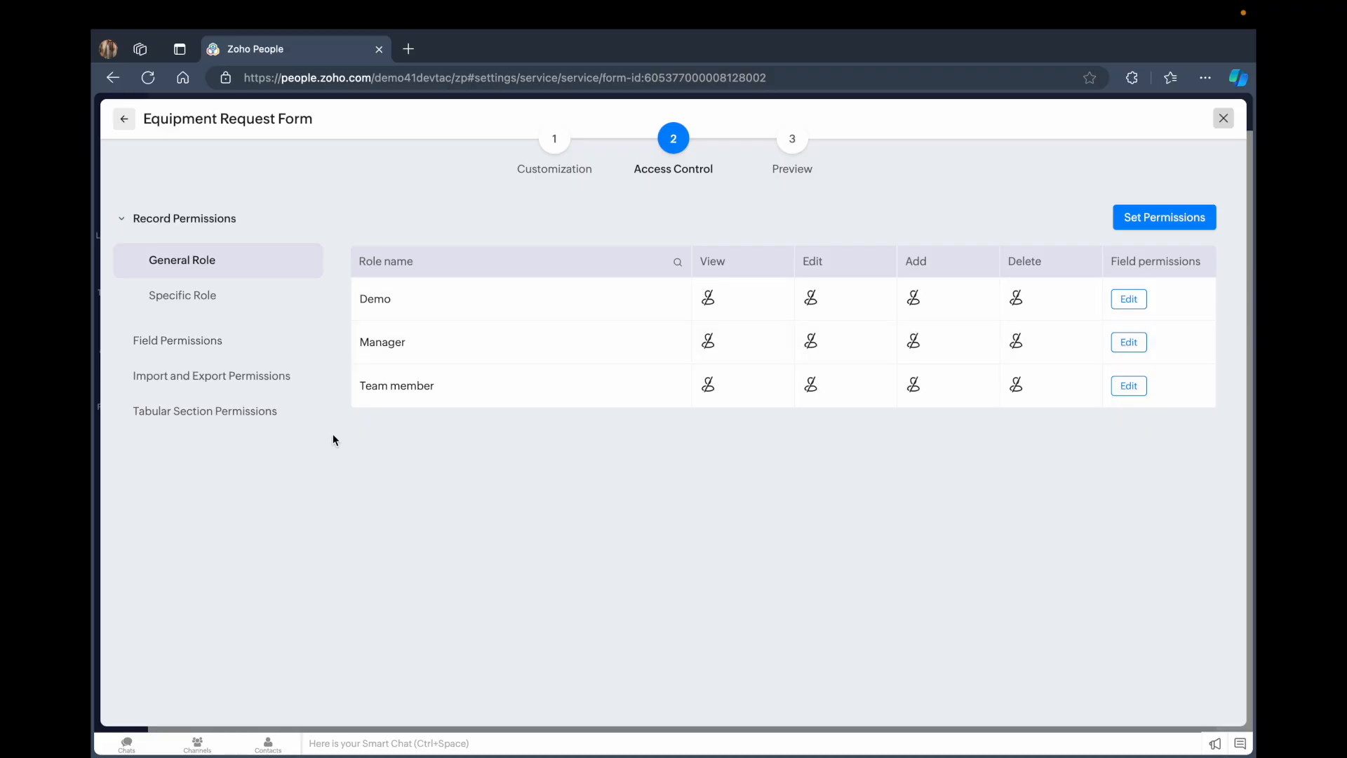
# Check the field and tabular section permissions, then open the form preview
pyautogui.click(185, 344)
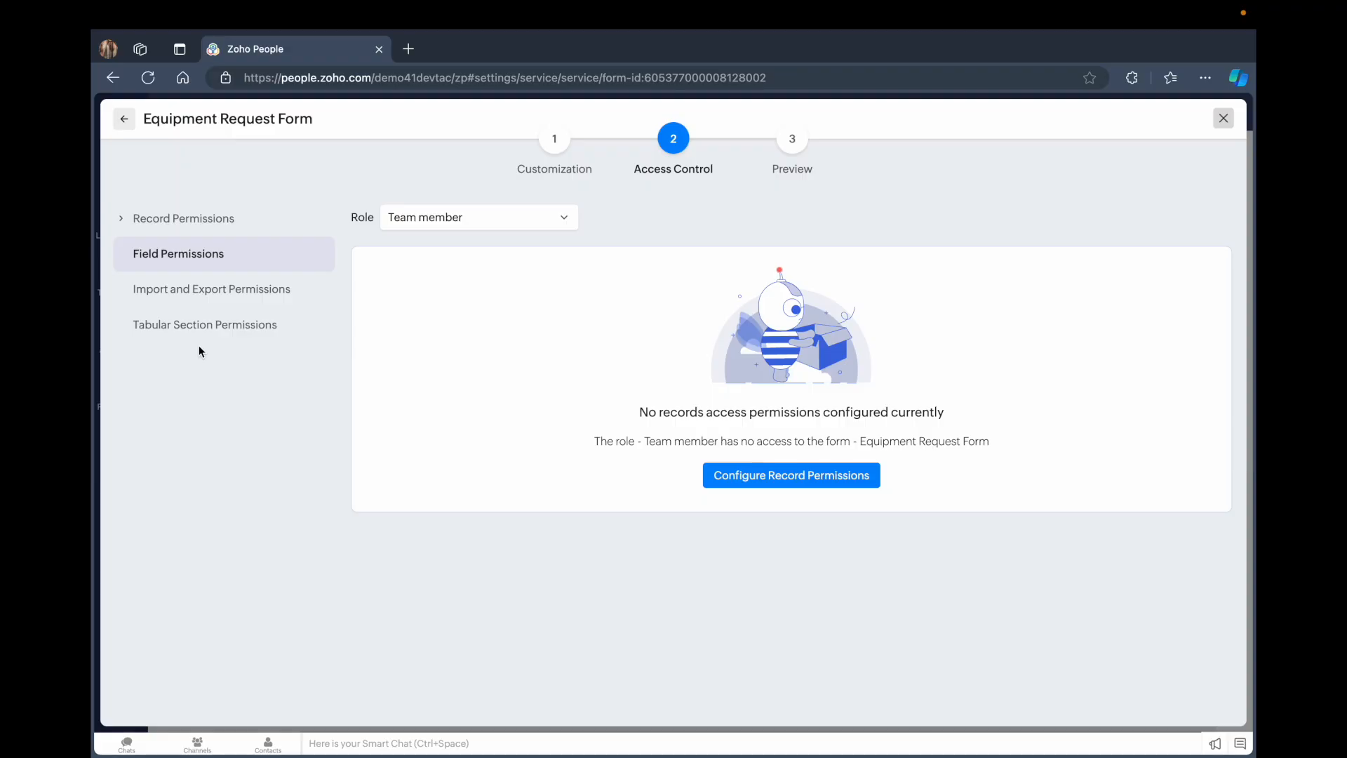
pyautogui.click(197, 329)
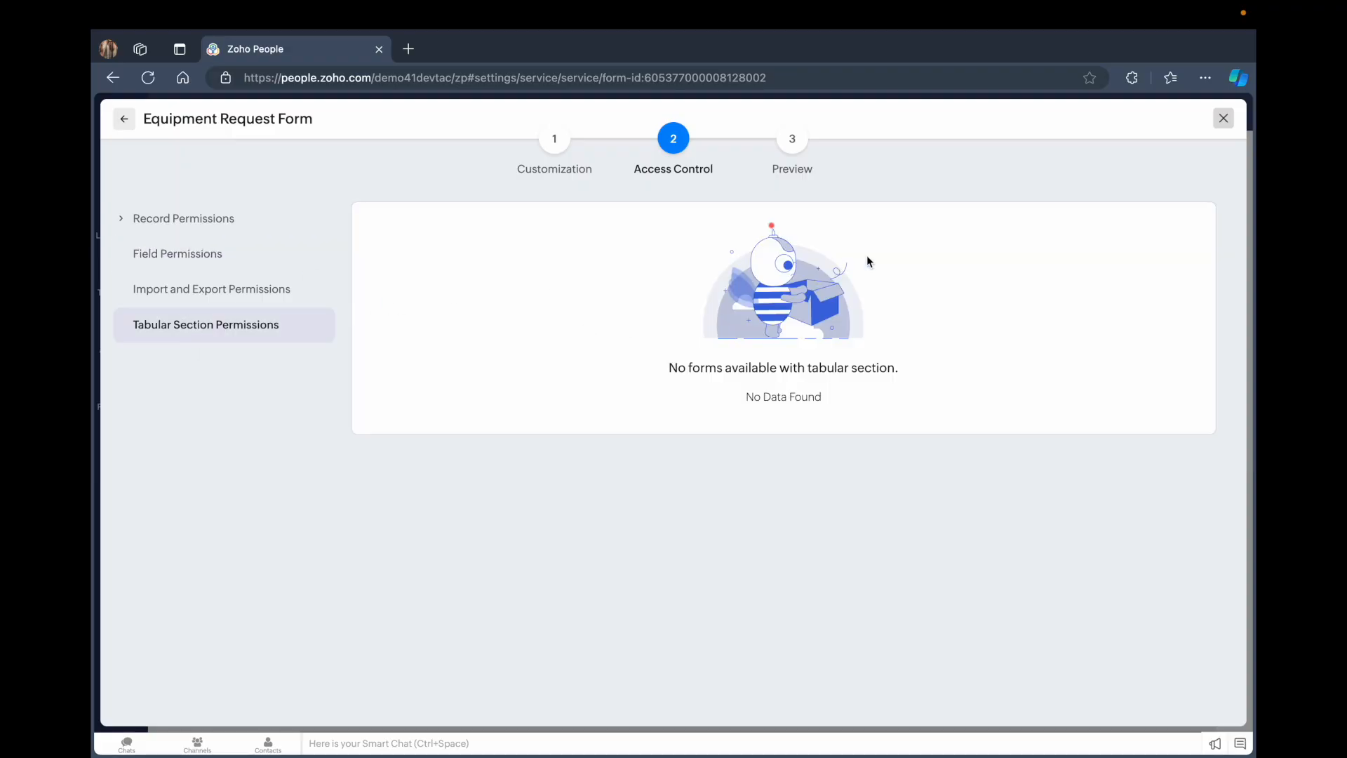
pyautogui.click(792, 140)
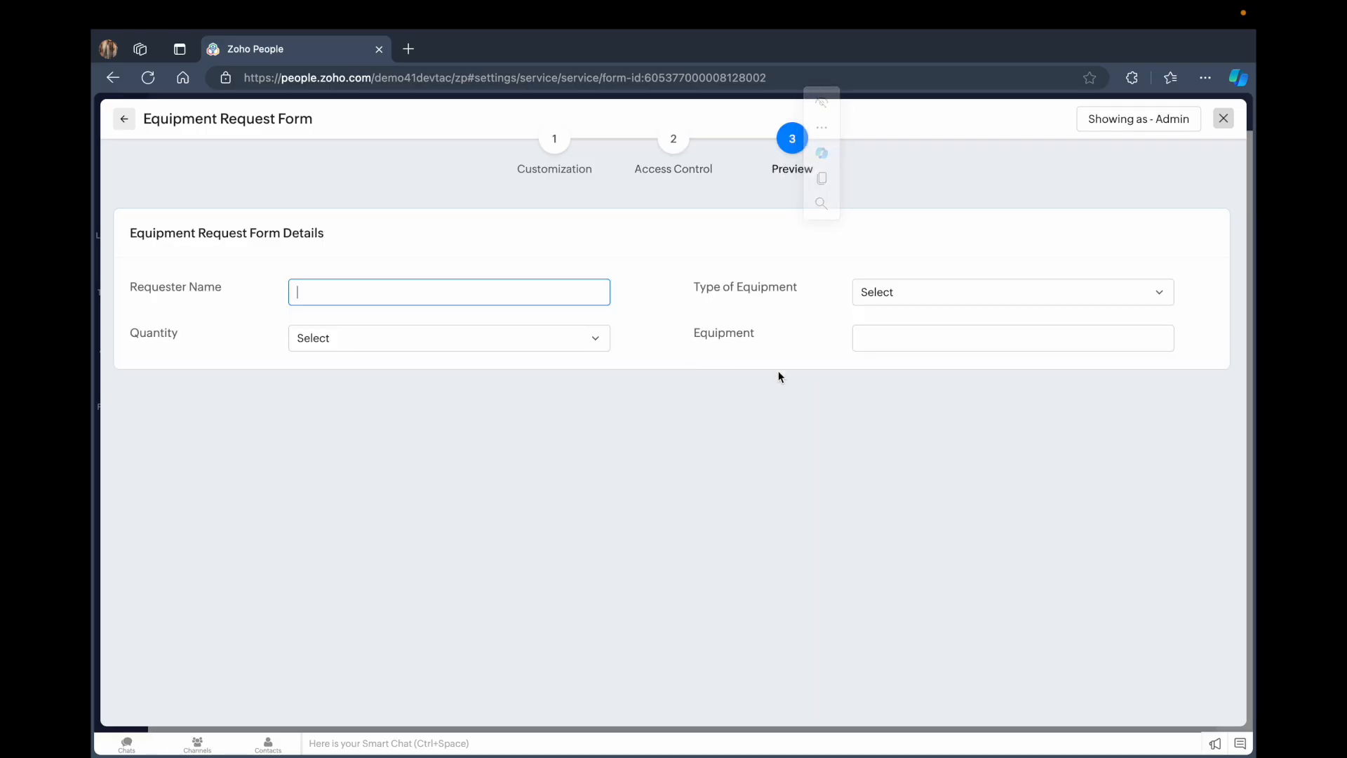
# Try the Type of Equipment and Quantity dropdowns in the form preview, then close the preview
pyautogui.click(905, 291)
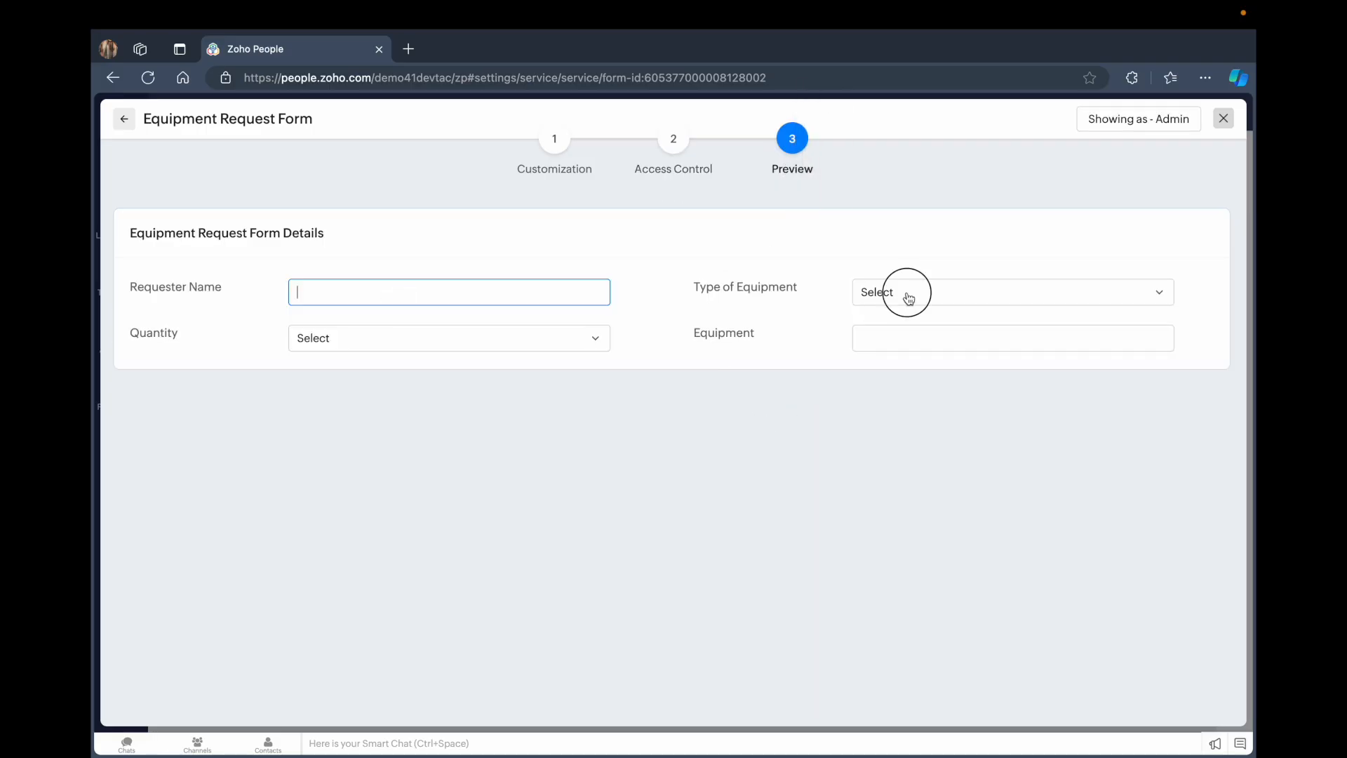
pyautogui.click(436, 333)
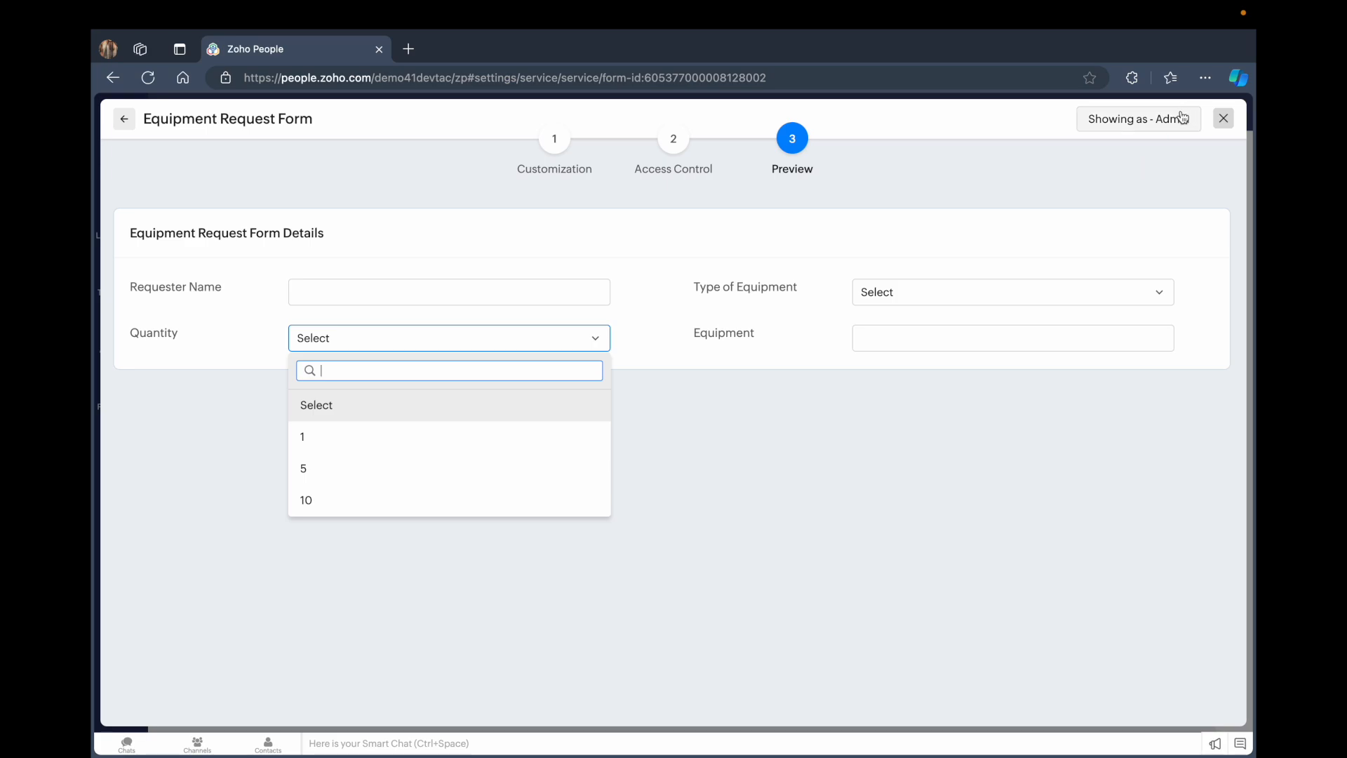
pyautogui.click(1158, 119)
pyautogui.click(1186, 140)
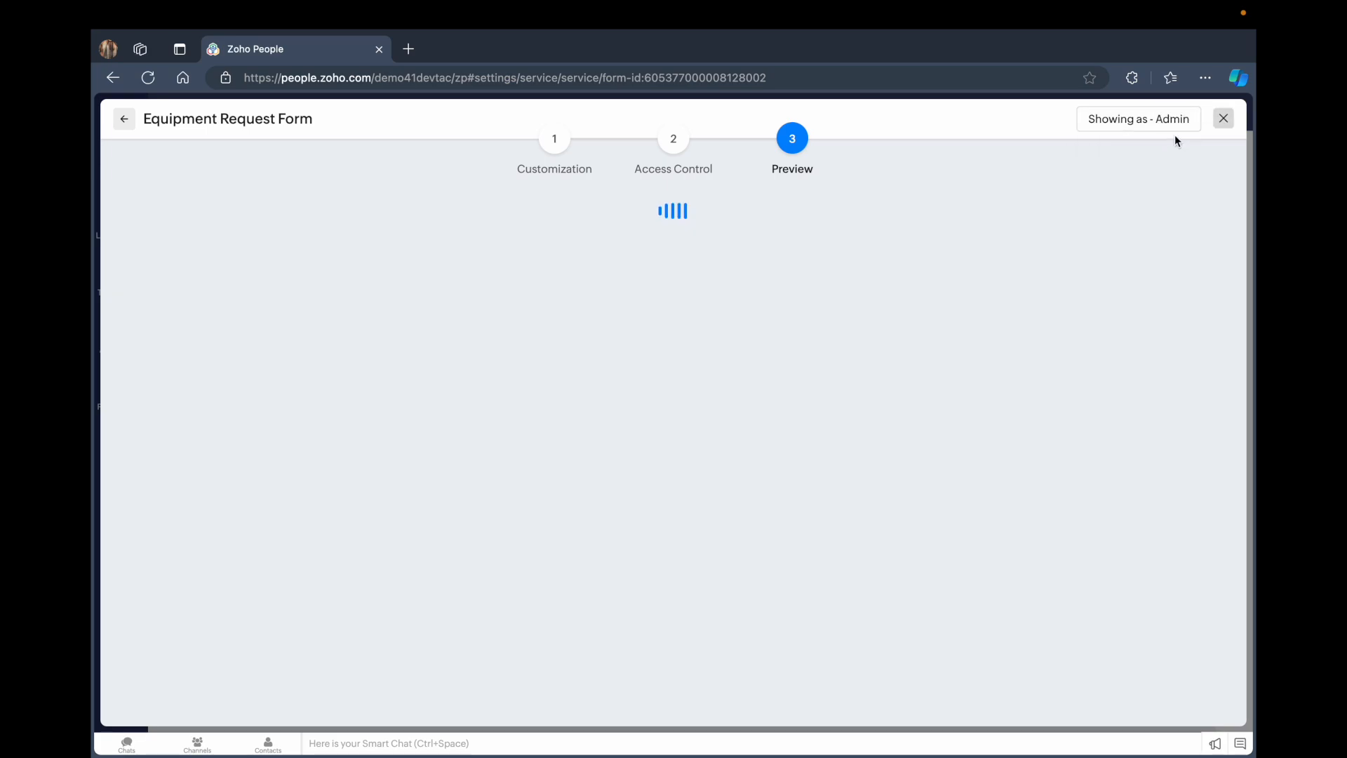
pyautogui.click(1222, 119)
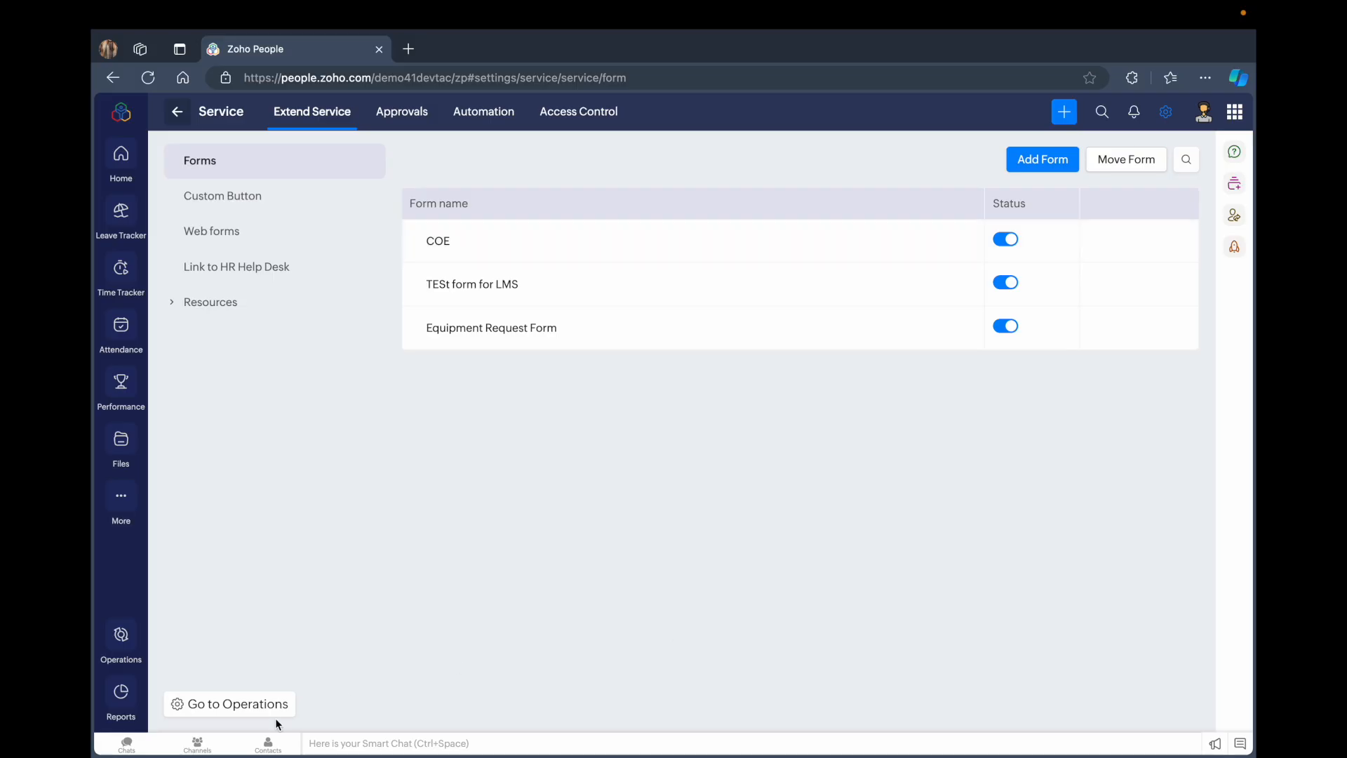
# Open the Move Form dialog and expand the service categories listed under All Services
pyautogui.click(1116, 160)
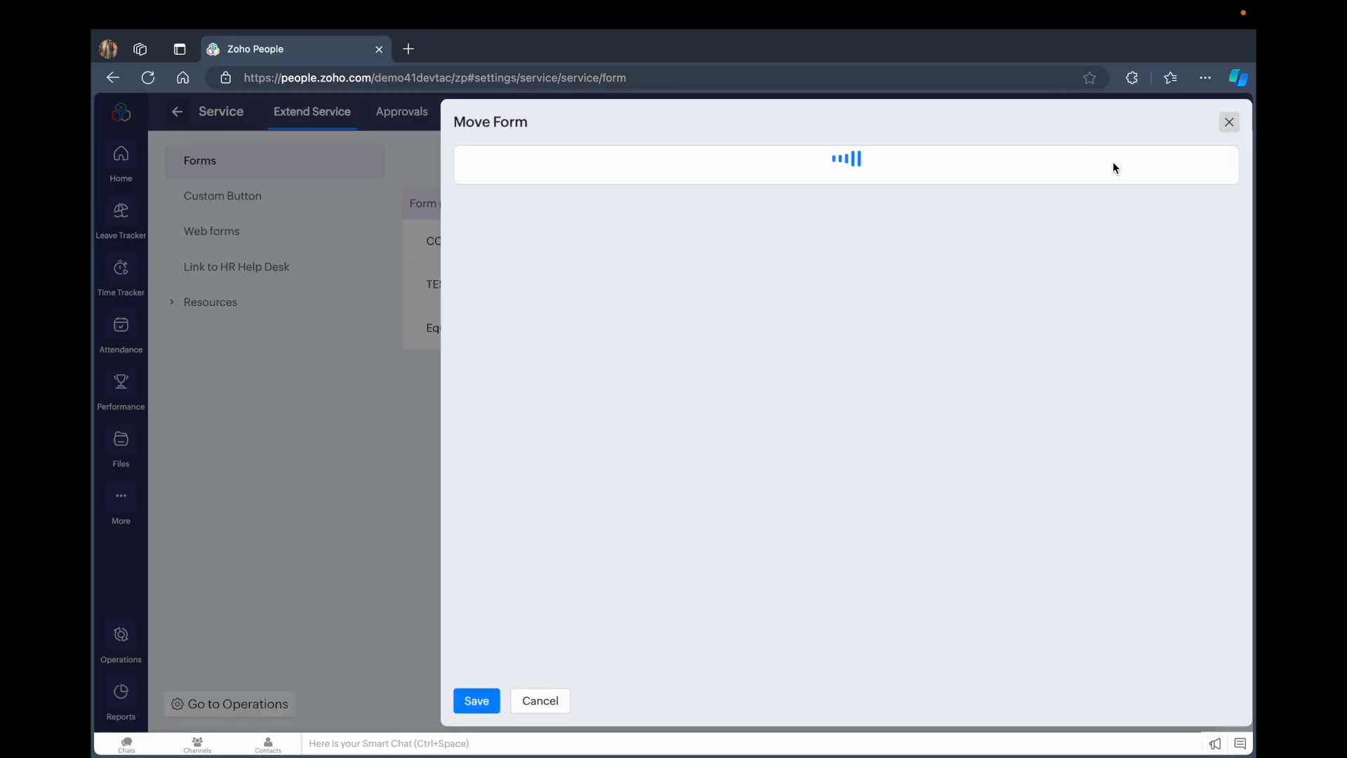
pyautogui.scroll(-1, 591, 433)
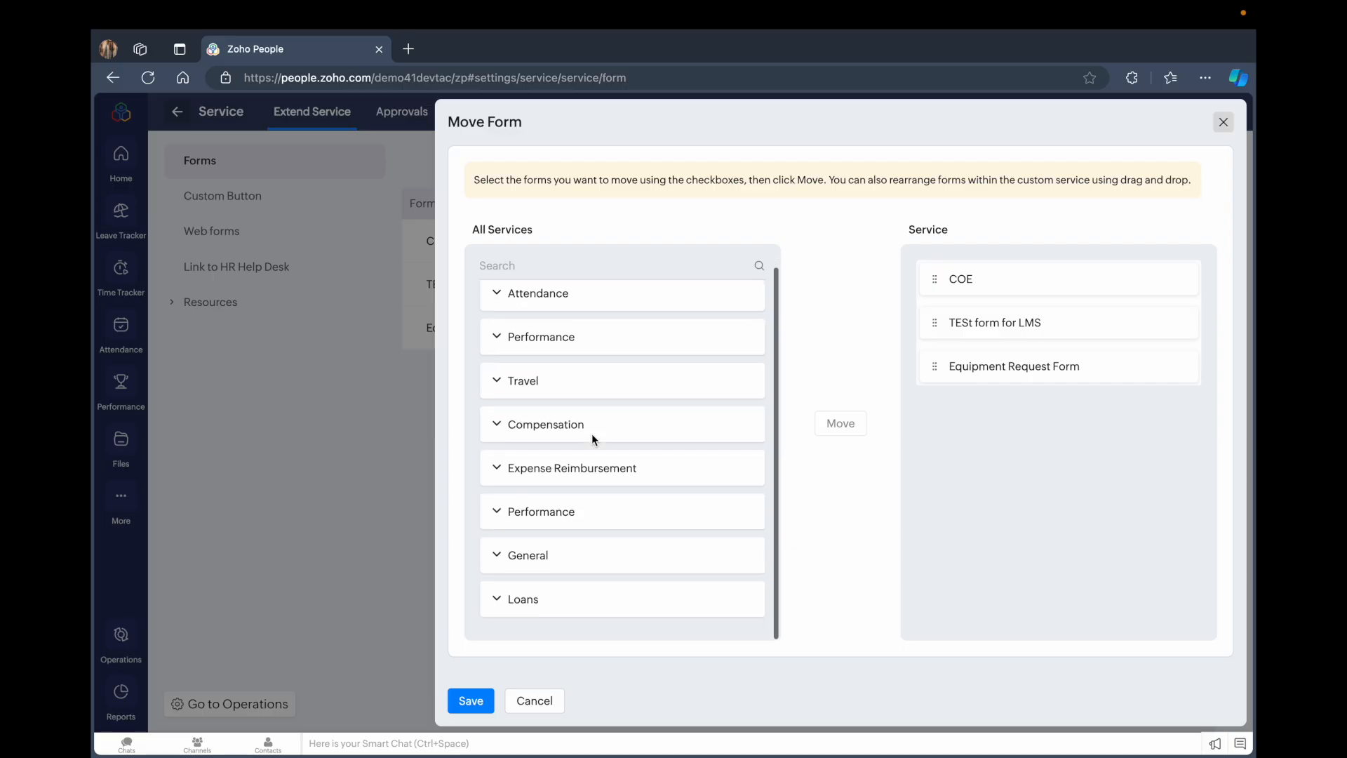
pyautogui.click(1223, 122)
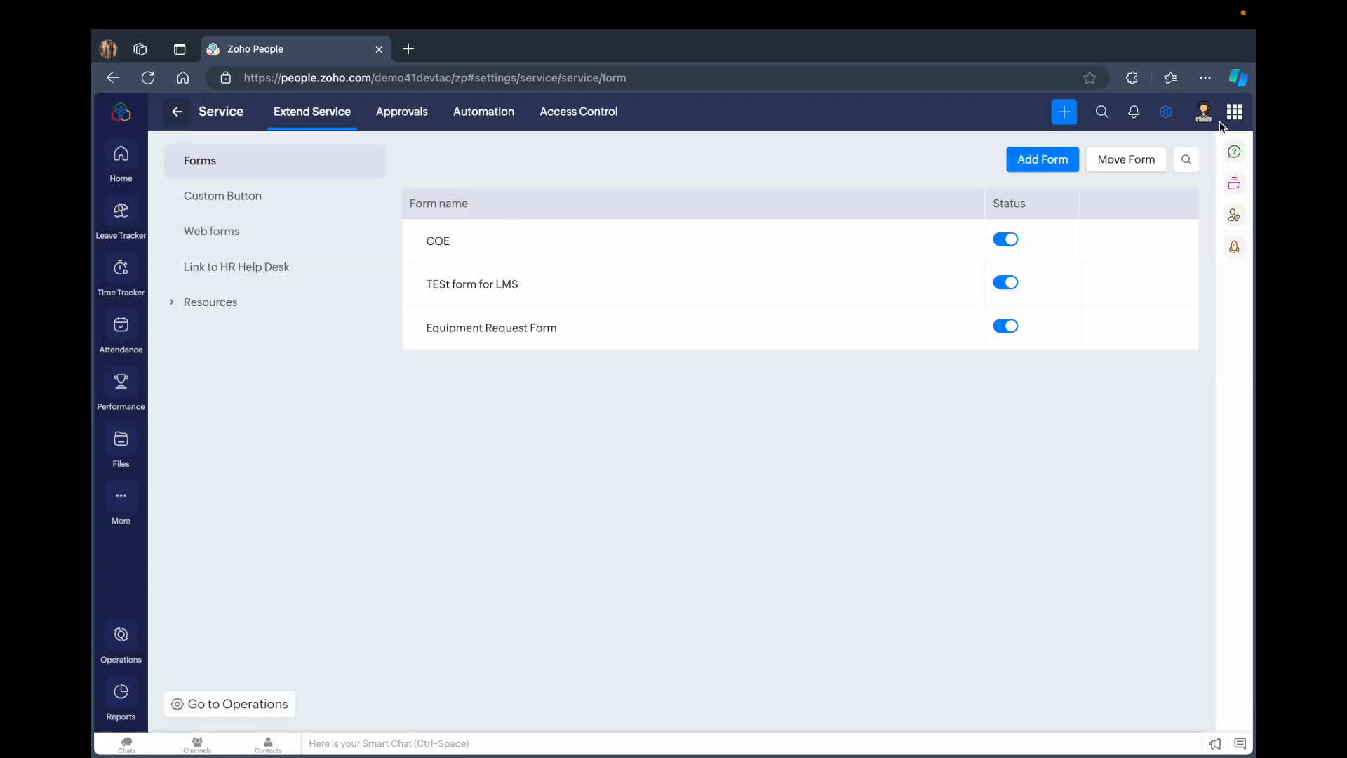
pyautogui.click(1116, 158)
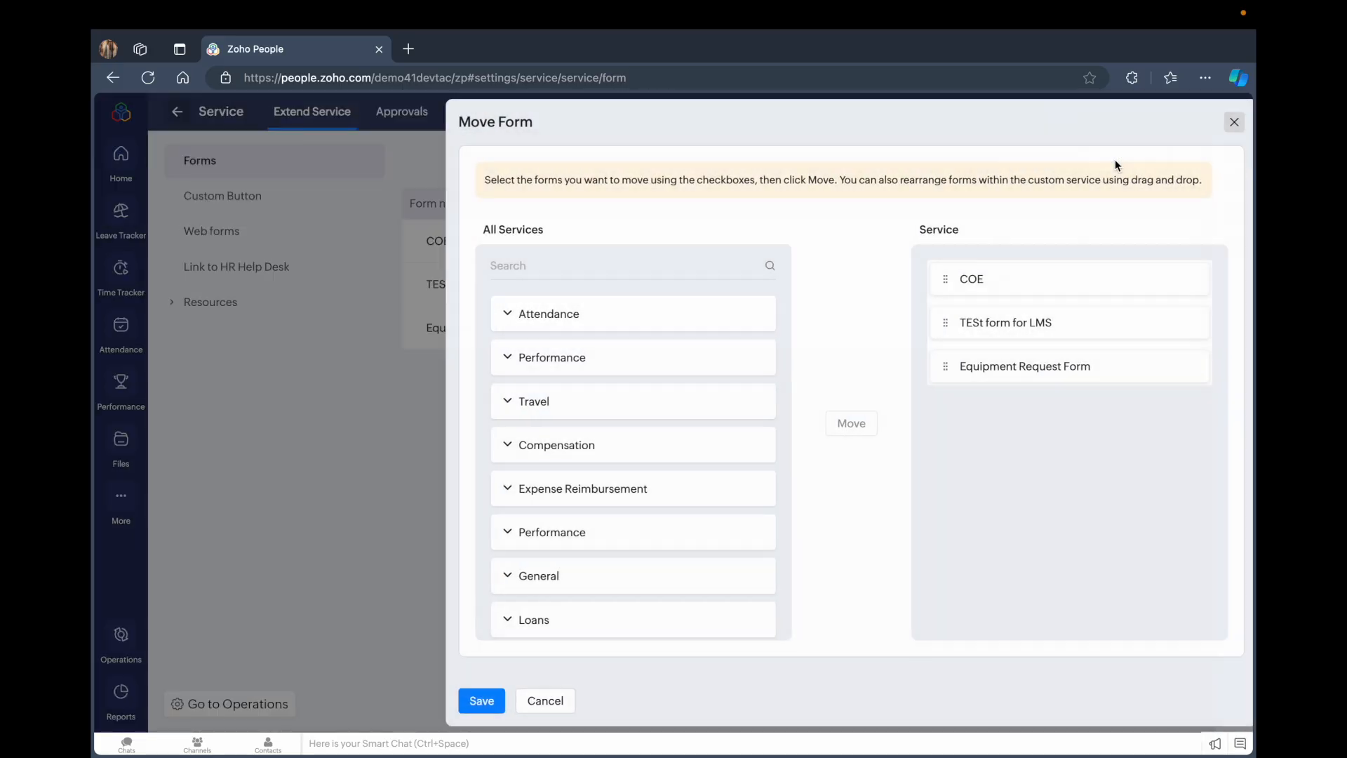
pyautogui.click(511, 322)
pyautogui.click(502, 318)
pyautogui.click(499, 364)
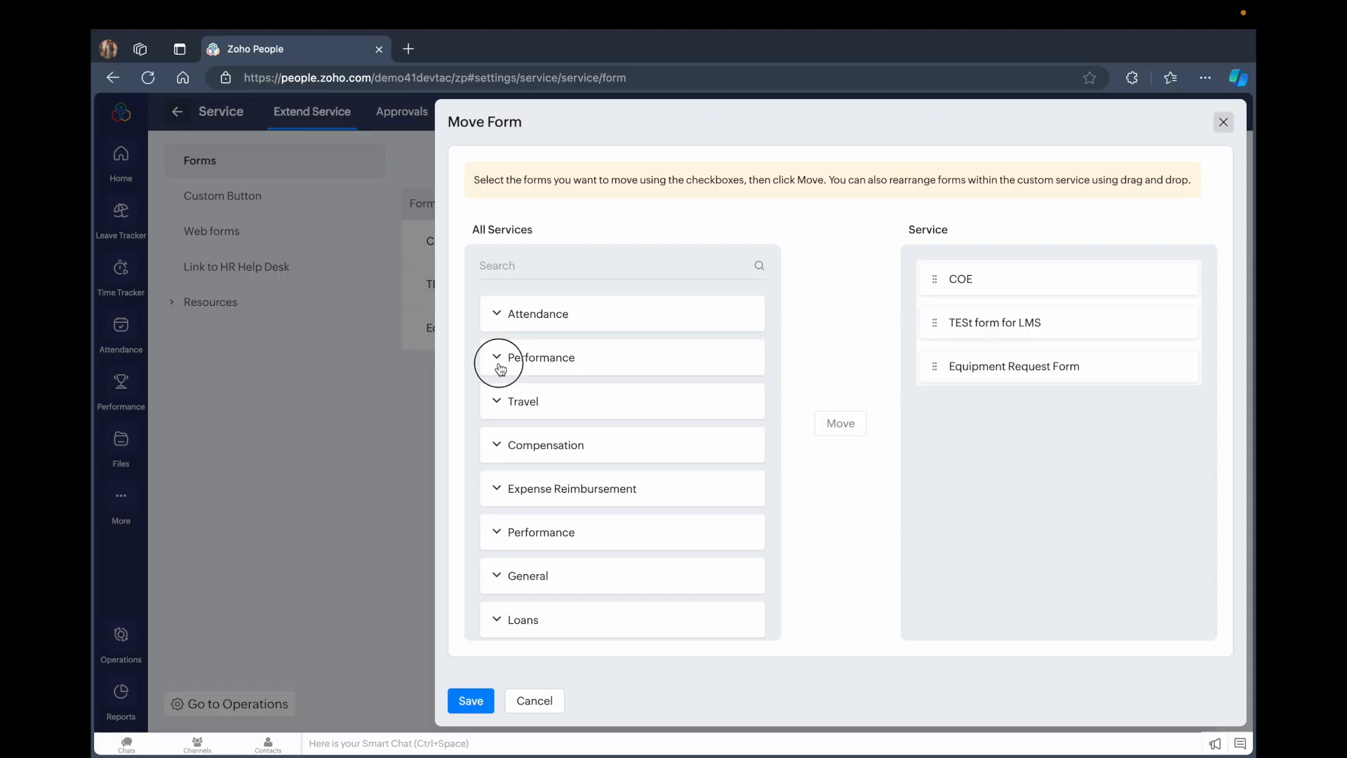
pyautogui.click(498, 366)
pyautogui.click(494, 446)
pyautogui.click(494, 447)
pyautogui.click(497, 490)
pyautogui.click(497, 491)
pyautogui.click(497, 533)
pyautogui.click(497, 534)
pyautogui.click(497, 575)
pyautogui.click(497, 576)
pyautogui.click(496, 575)
pyautogui.scroll(-2, 552, 555)
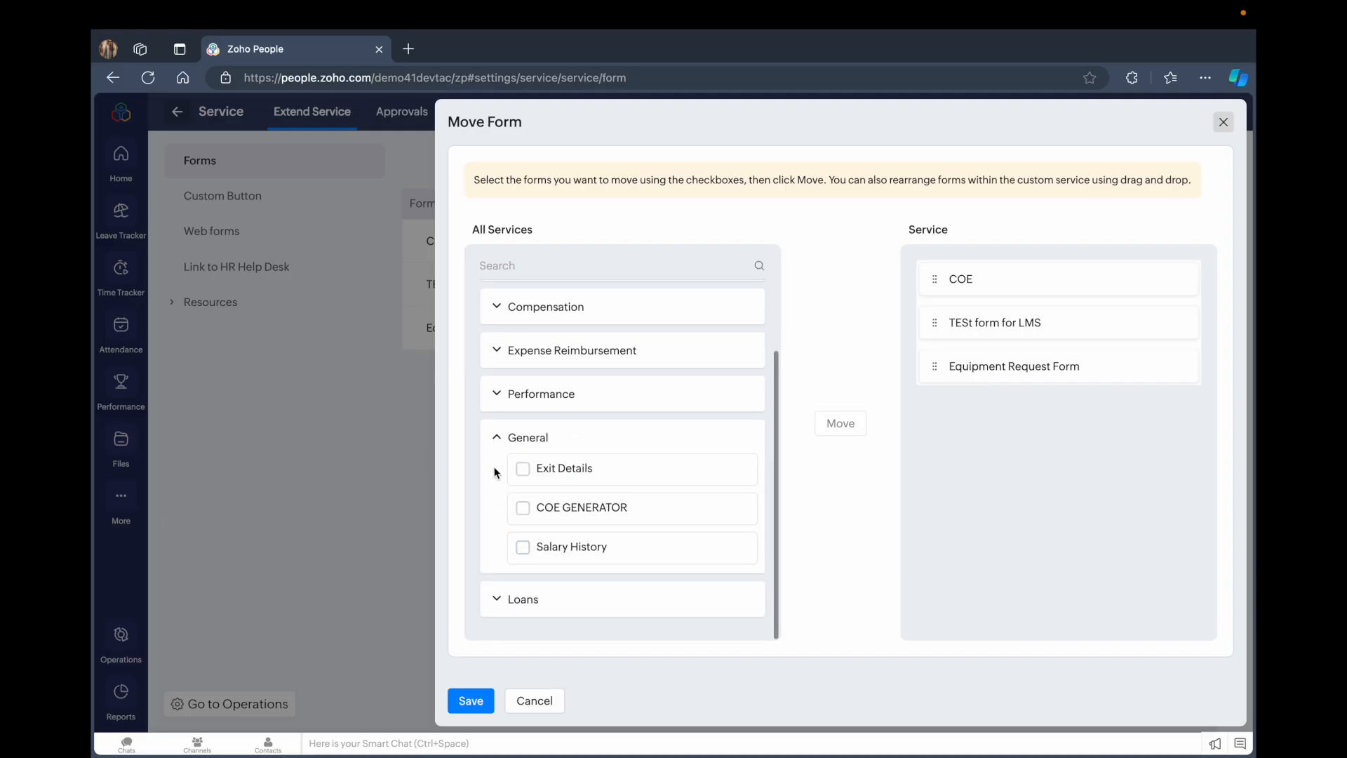
# Expand the General and Loans categories, inspect the service's own forms, and close the Move Form dialog
pyautogui.click(494, 443)
pyautogui.click(497, 599)
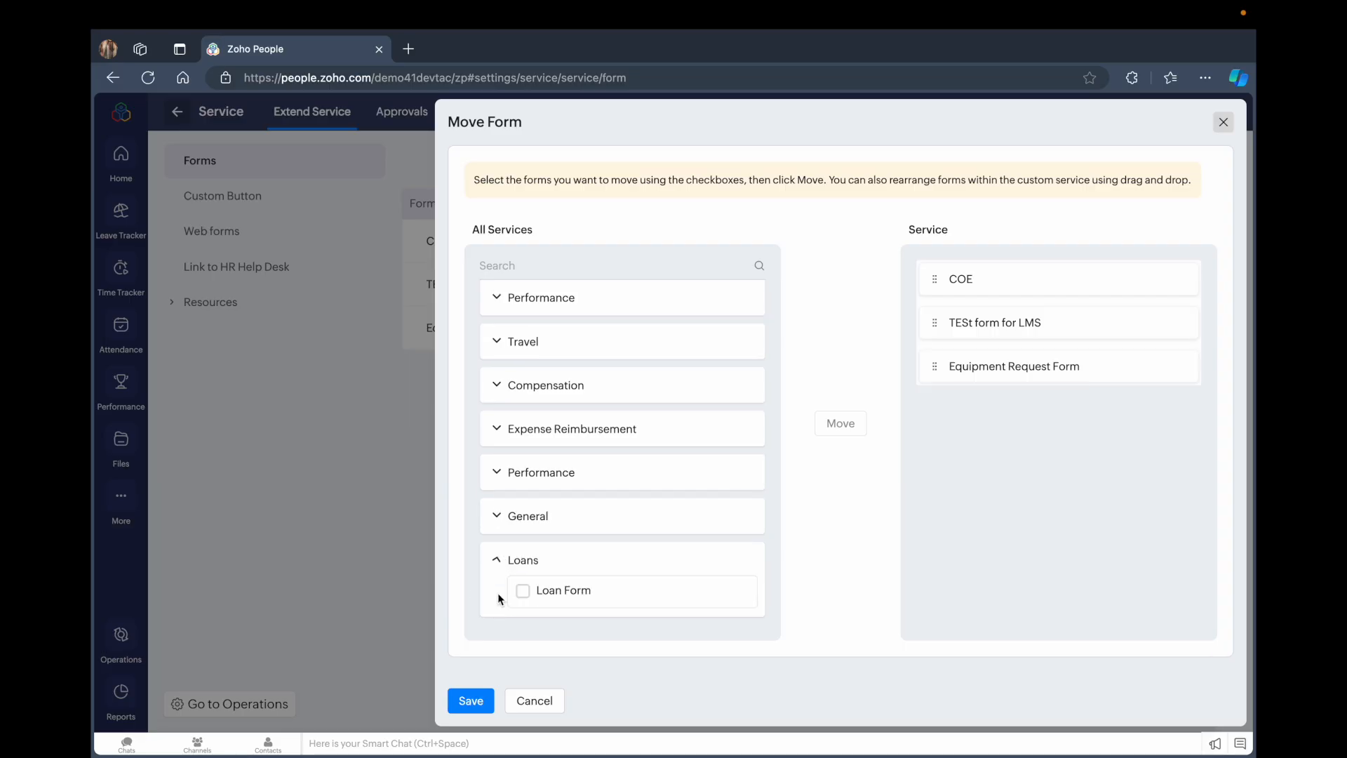
pyautogui.click(496, 562)
pyautogui.click(987, 270)
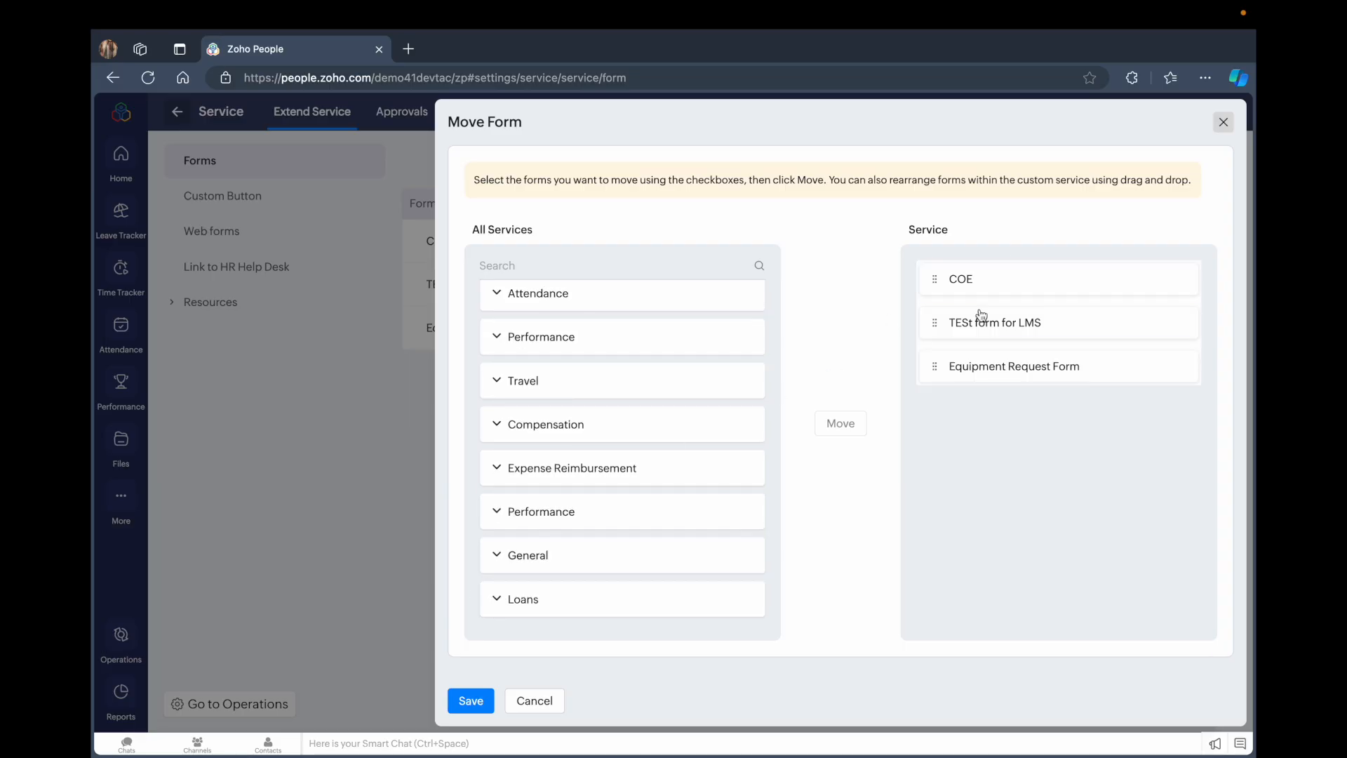
pyautogui.click(973, 353)
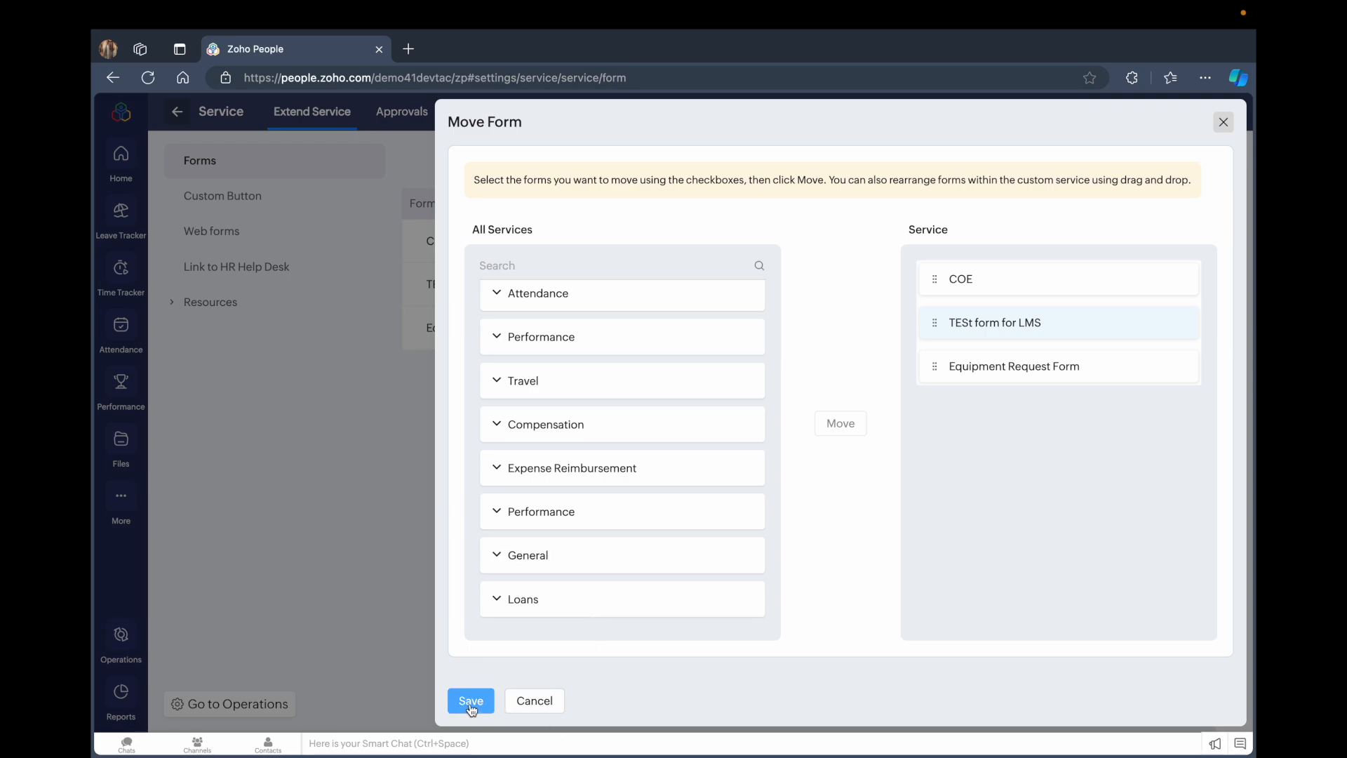
pyautogui.click(1222, 120)
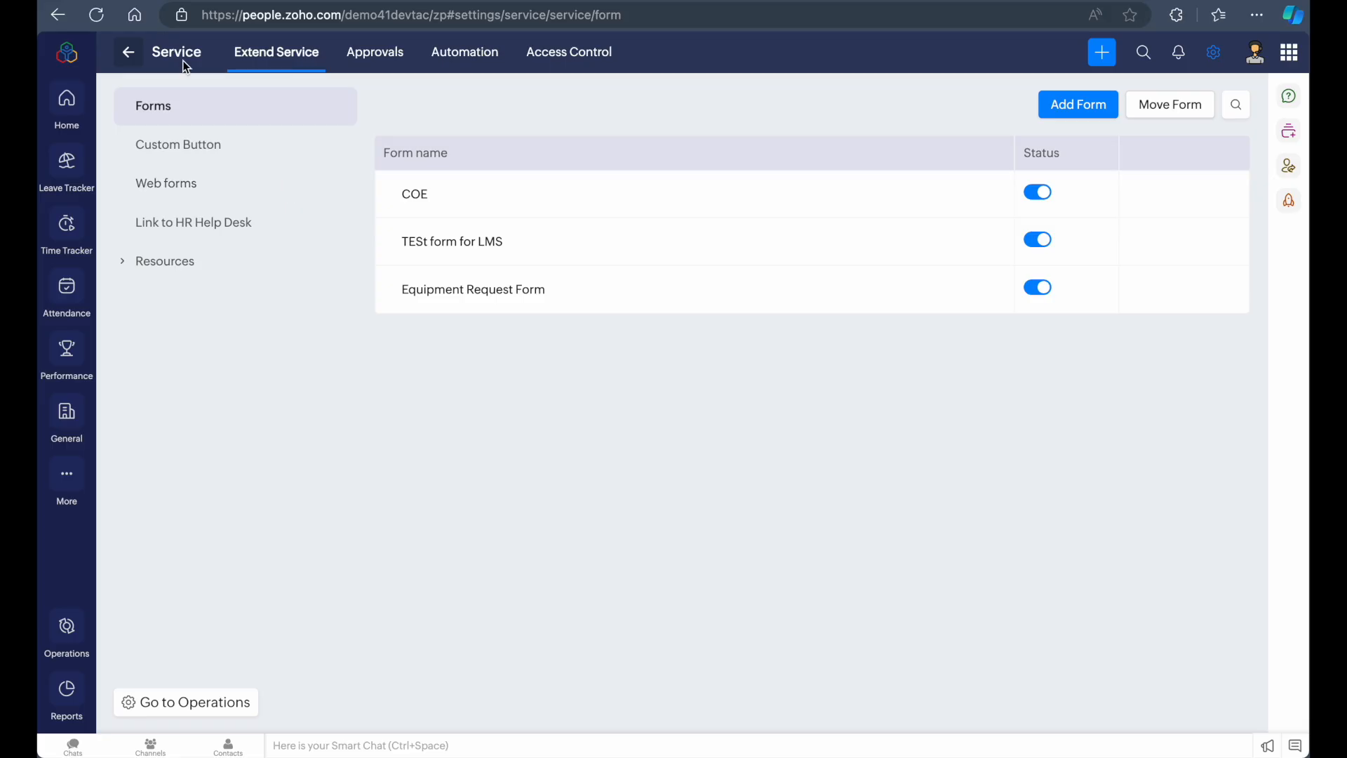
# Start adding a new approval and select Equipment Request Form as its form
pyautogui.click(380, 56)
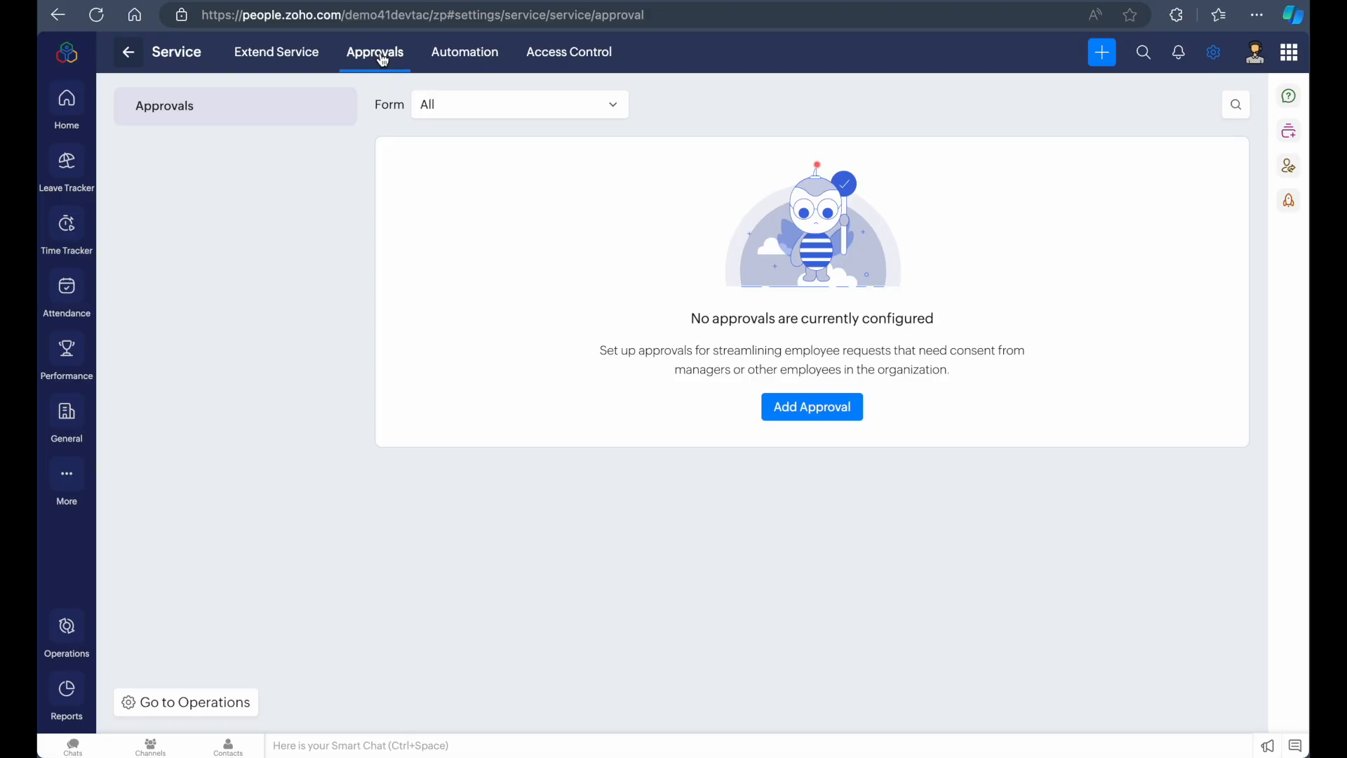
pyautogui.click(797, 414)
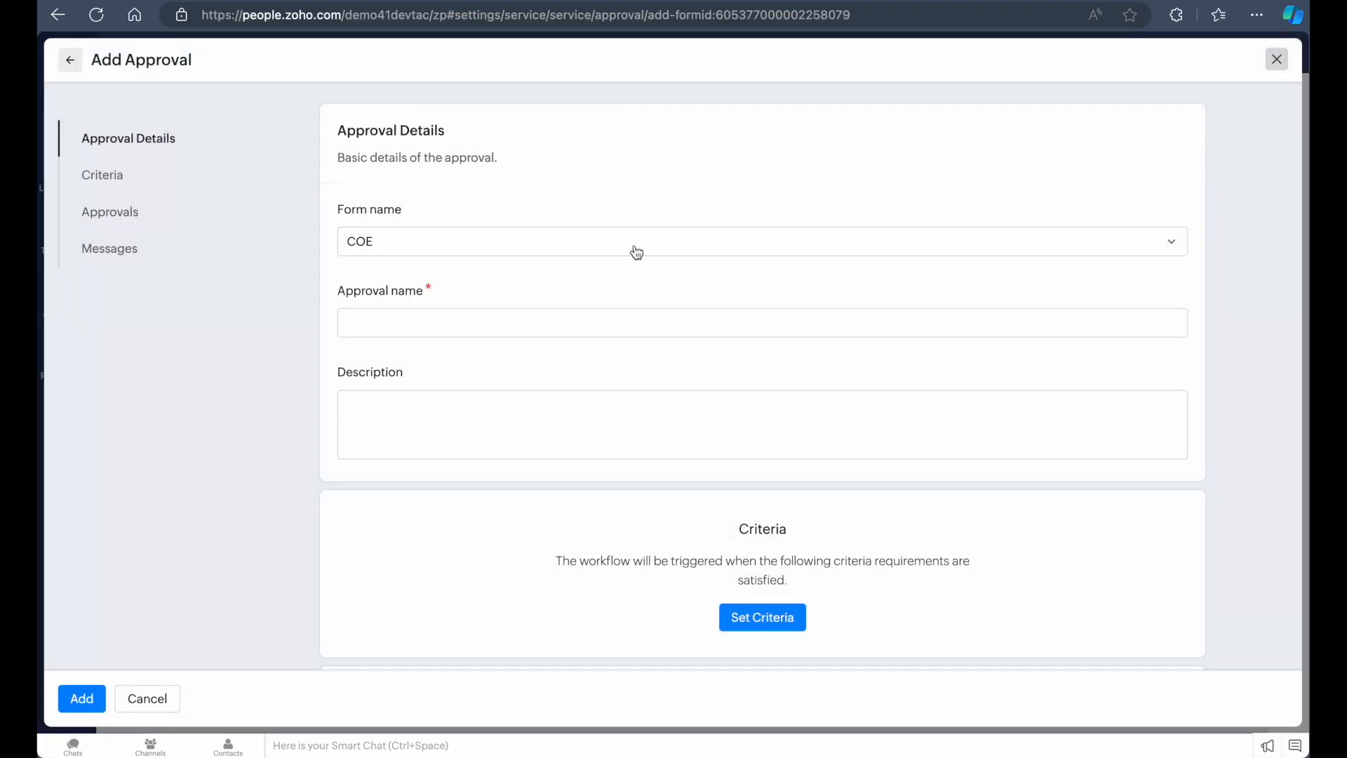
pyautogui.click(566, 243)
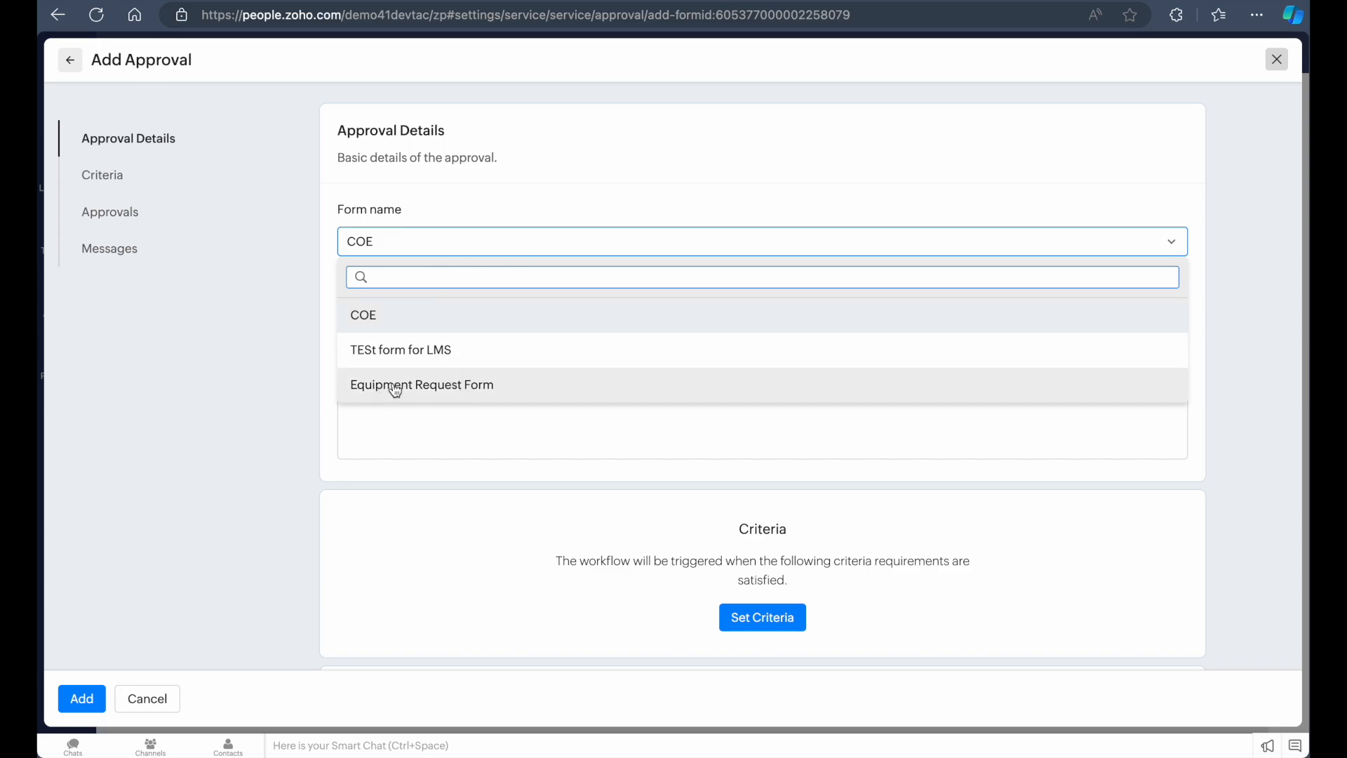
pyautogui.click(510, 390)
# Name the approval Equipment Approval Request
pyautogui.click(496, 325)
pyautogui.write('E')
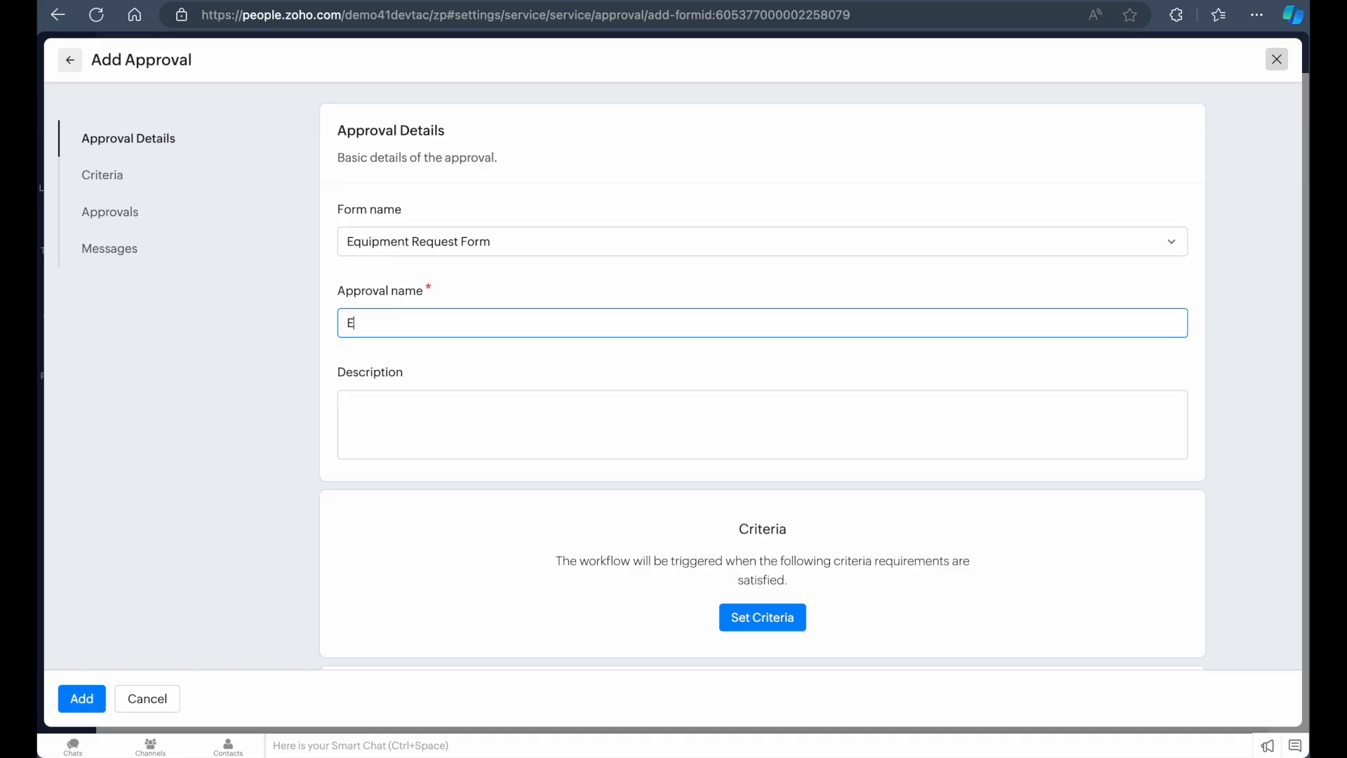
pyautogui.write('quipment Approval Request')
# Add a criteria condition row to the approval
pyautogui.click(529, 428)
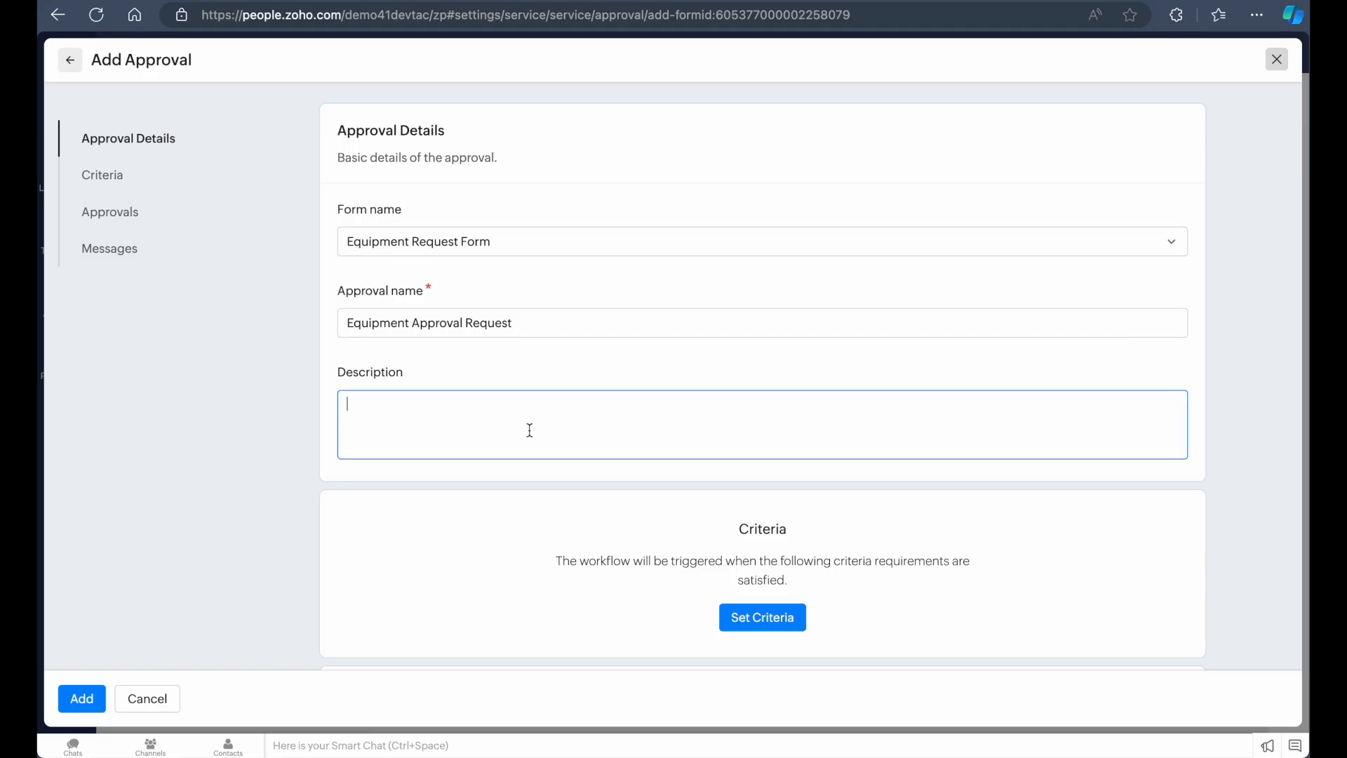
pyautogui.scroll(-2, 559, 421)
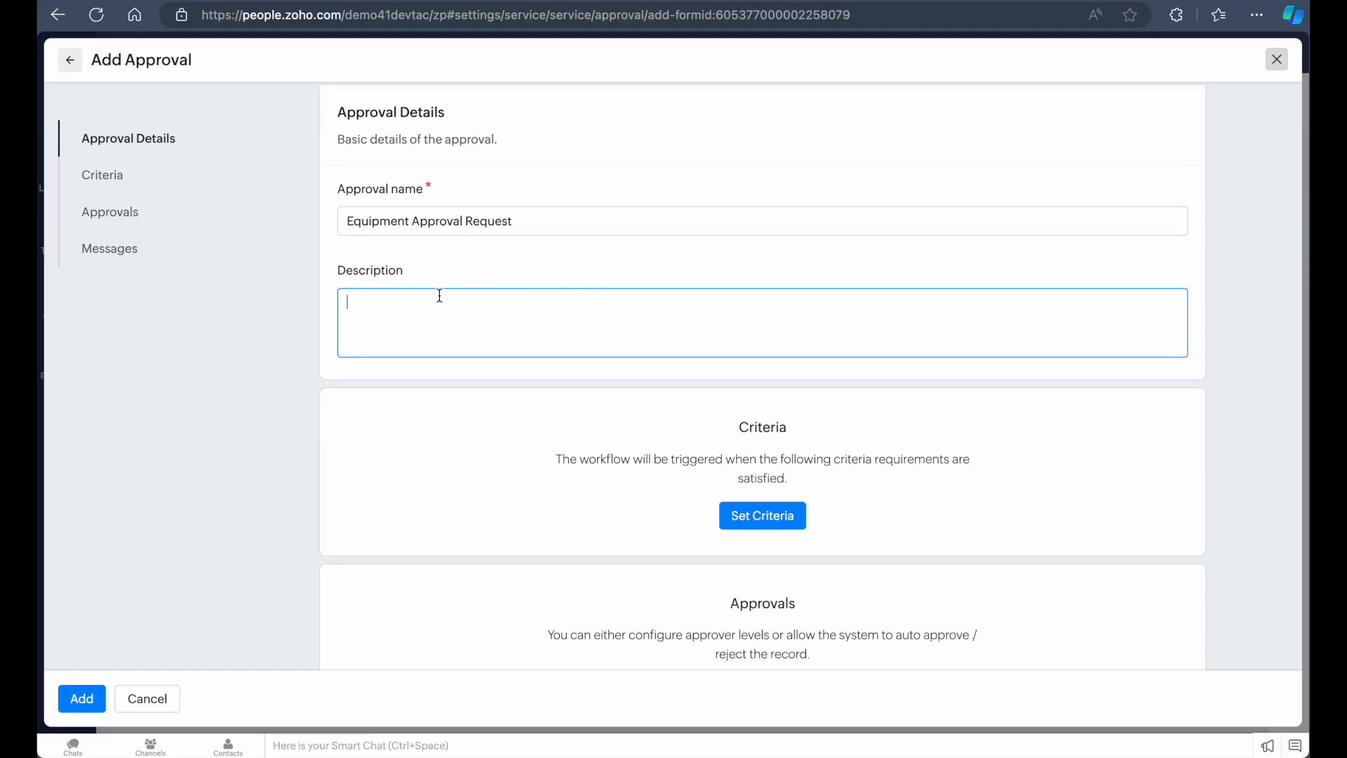
pyautogui.scroll(-1, 430, 323)
pyautogui.scroll(1, 499, 259)
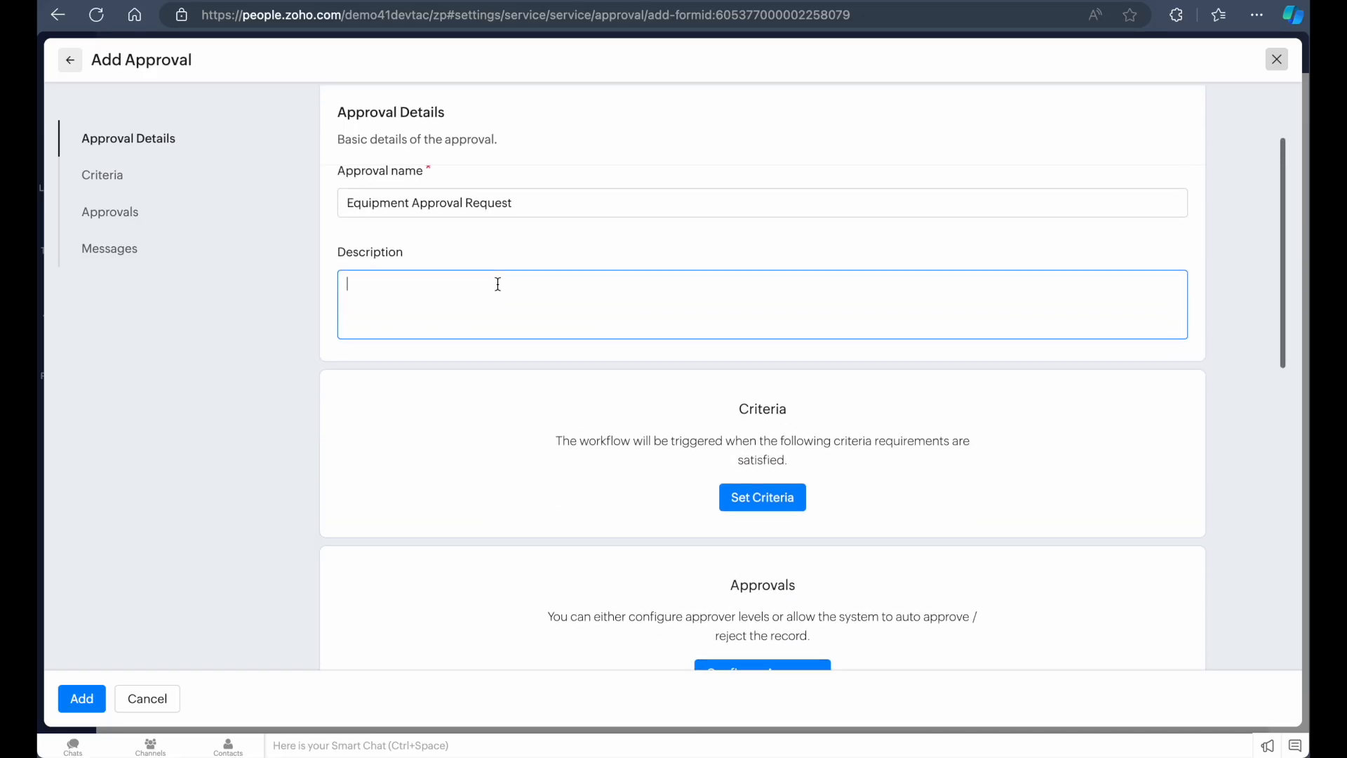
pyautogui.scroll(-1, 454, 343)
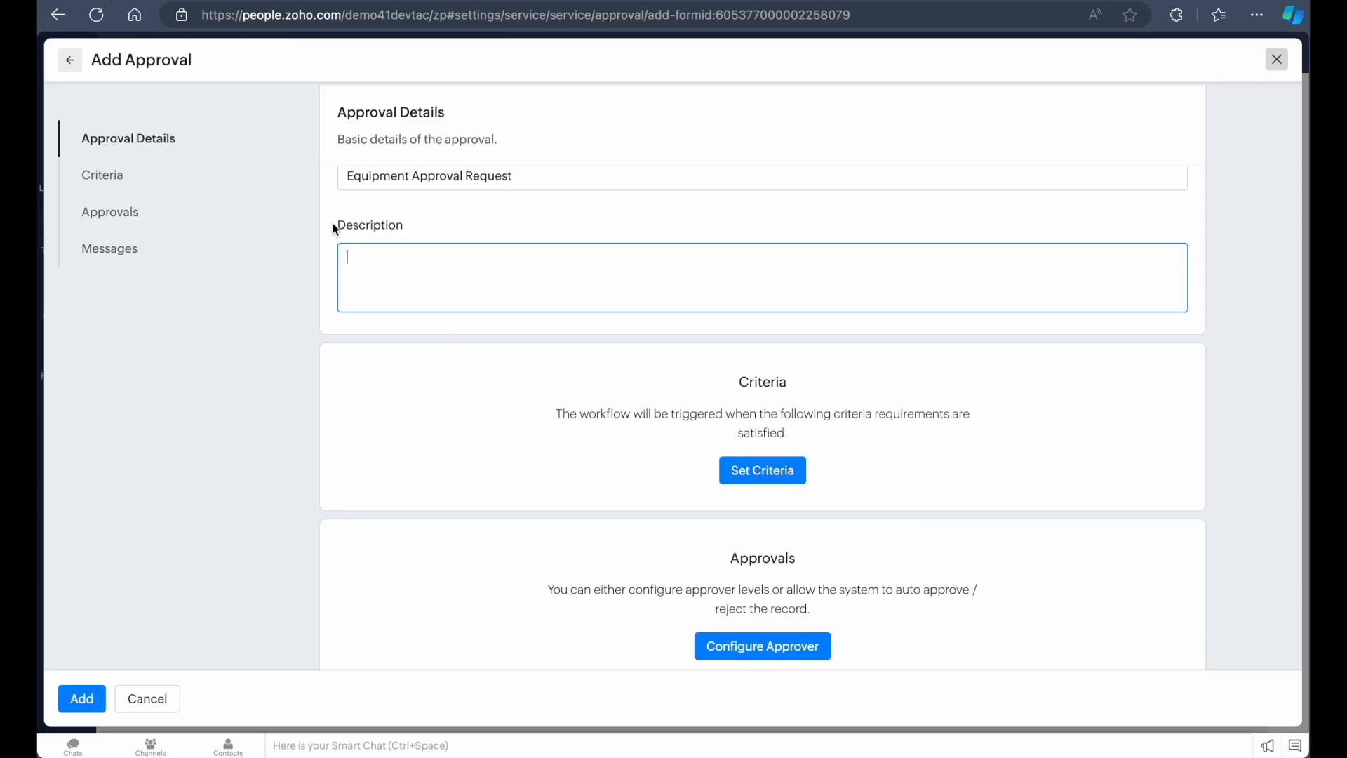
pyautogui.scroll(-2, 470, 282)
pyautogui.scroll(1, 646, 343)
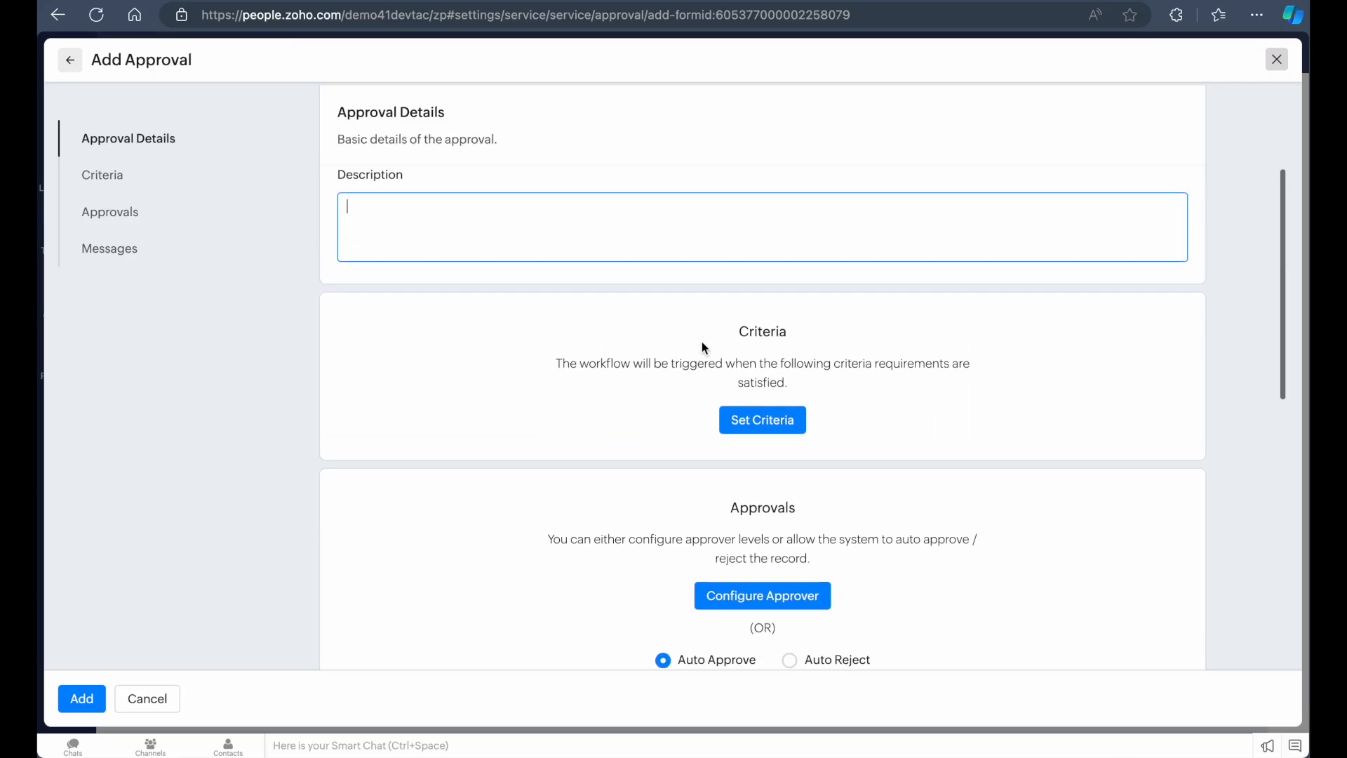
pyautogui.click(764, 430)
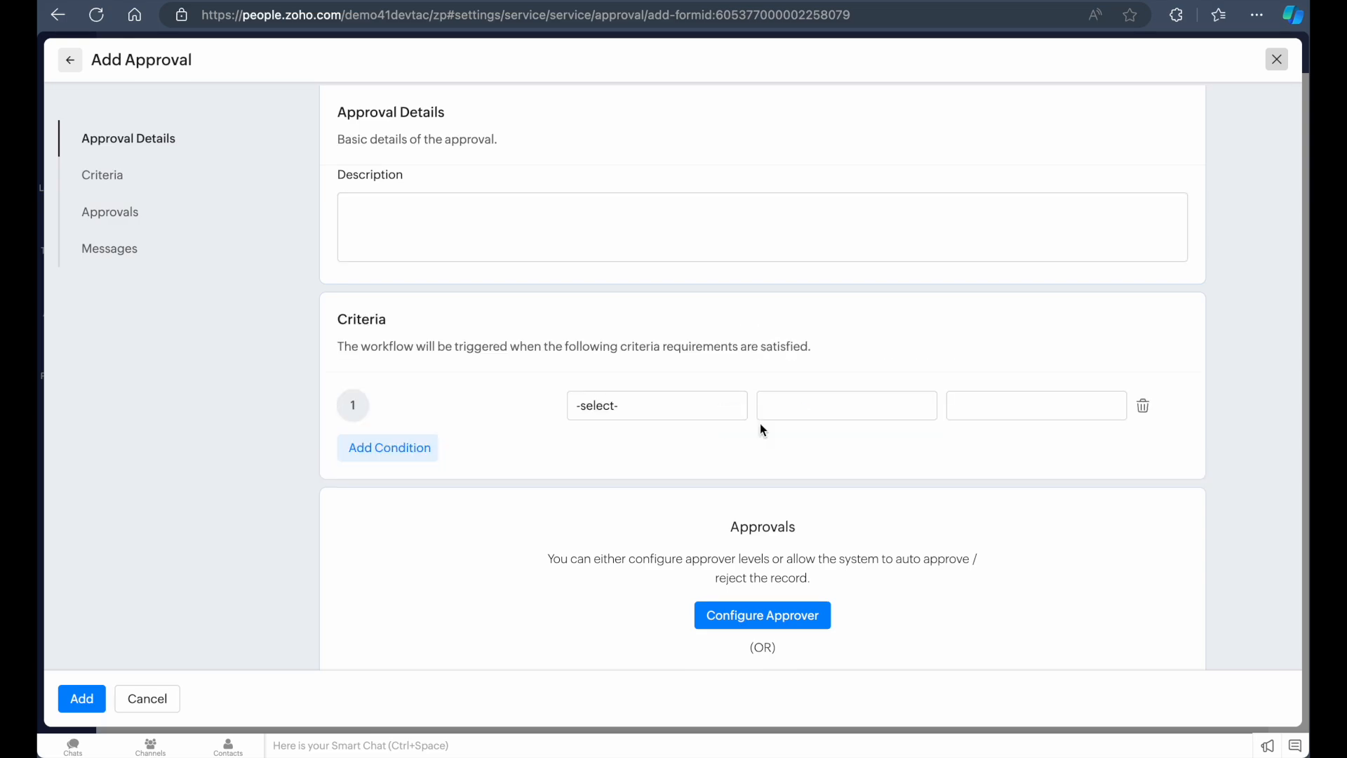
# Set the first condition's field to Type of Equipment
pyautogui.scroll(-1, 705, 409)
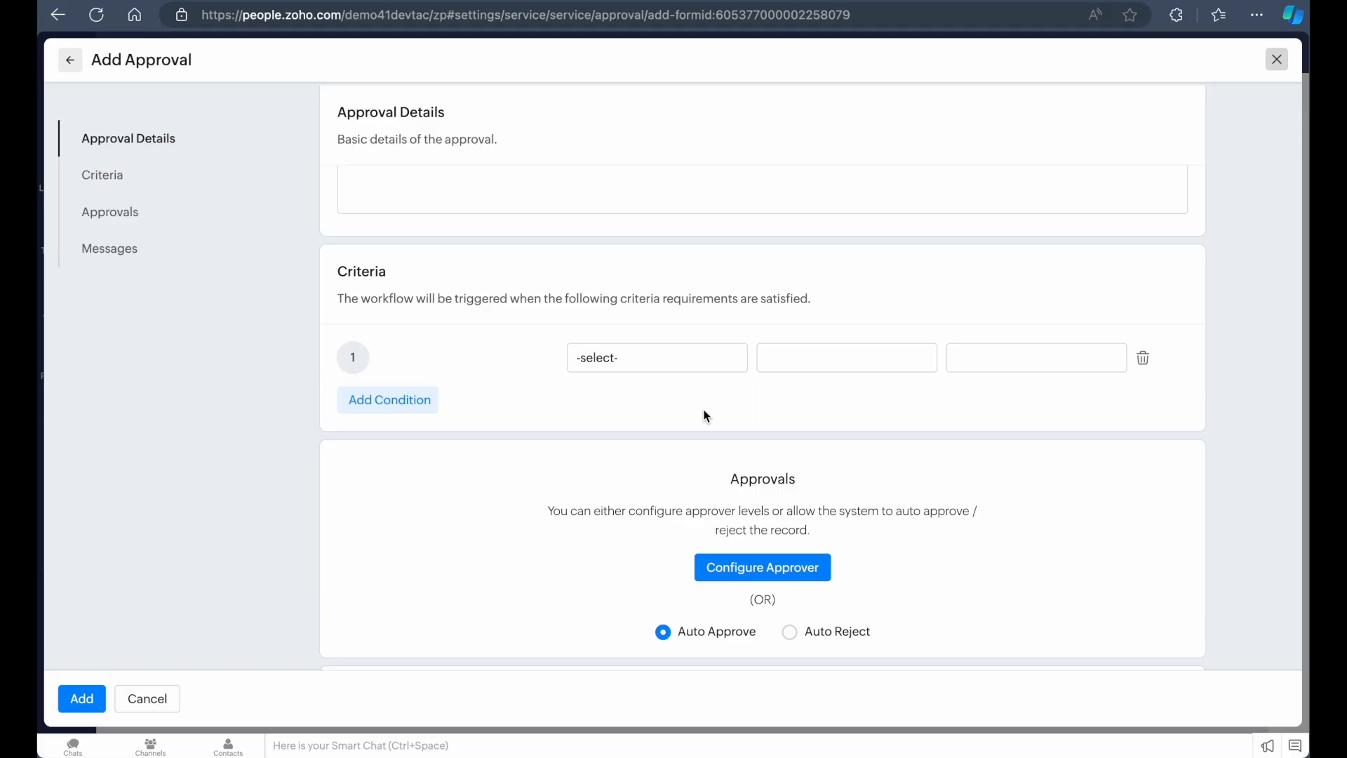
pyautogui.click(625, 359)
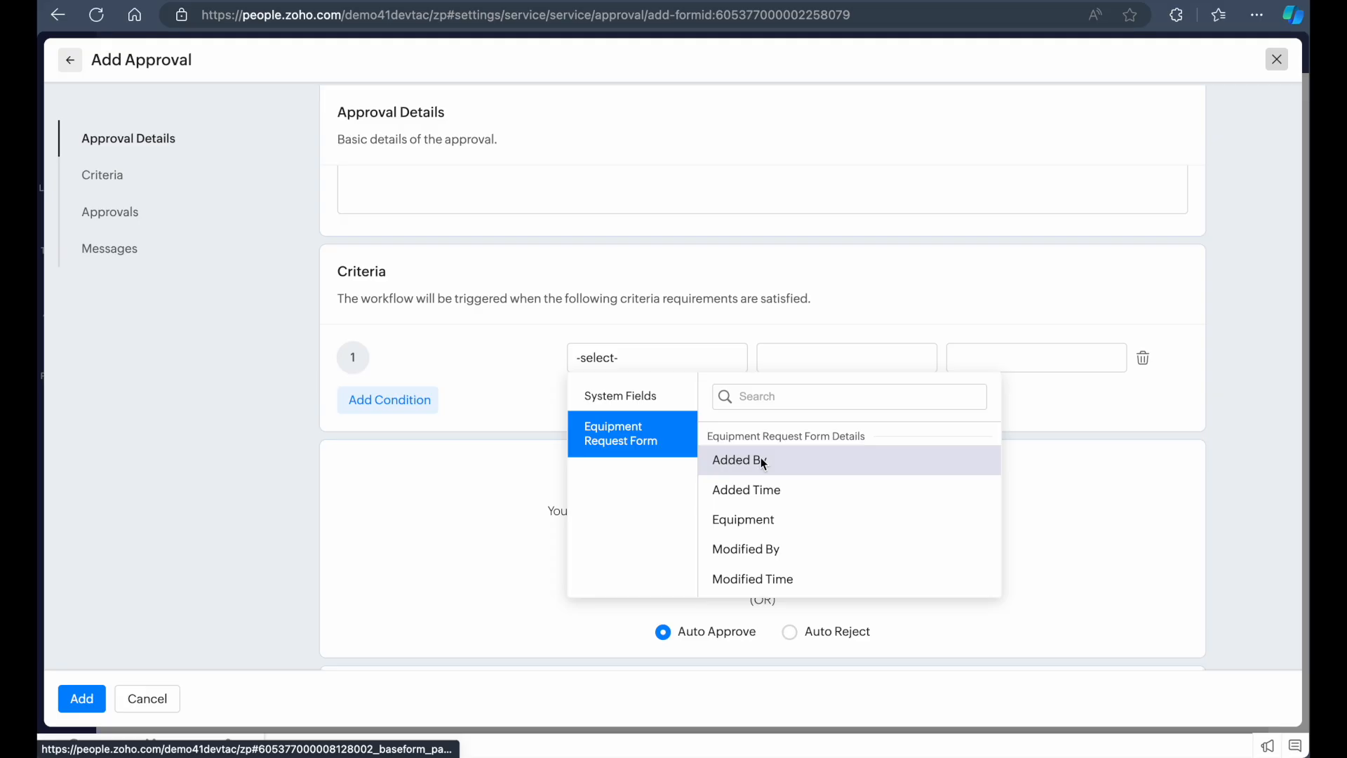
pyautogui.scroll(-1, 763, 463)
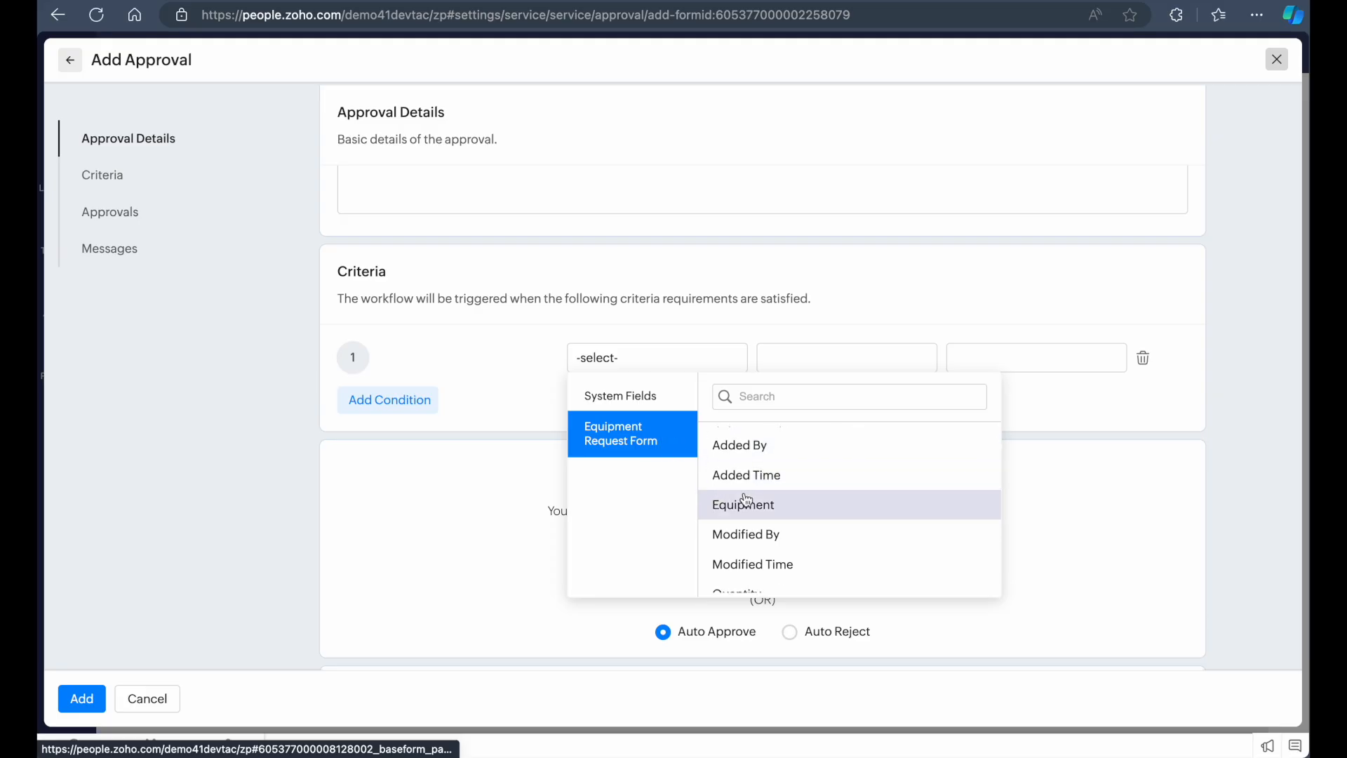
pyautogui.scroll(-2, 746, 500)
pyautogui.scroll(1, 805, 502)
pyautogui.scroll(-2, 772, 548)
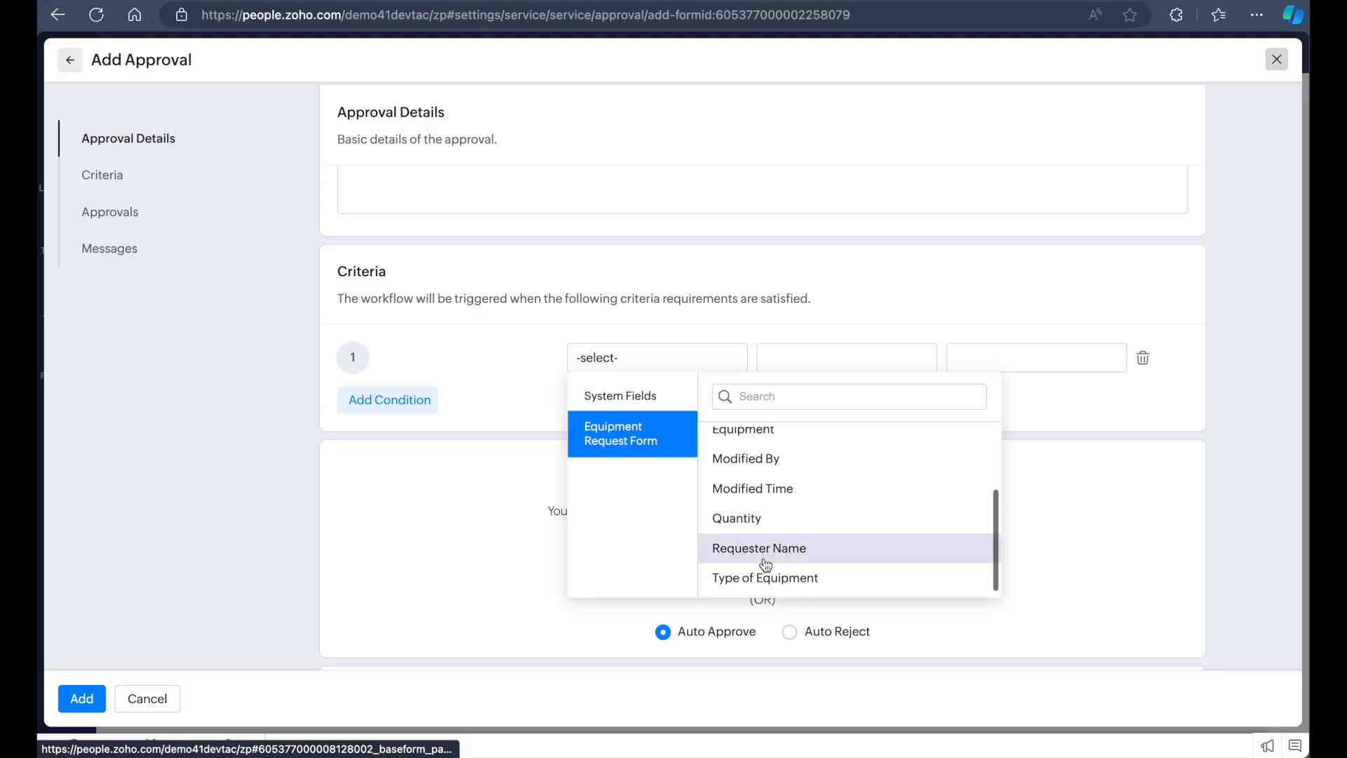
pyautogui.scroll(3, 767, 550)
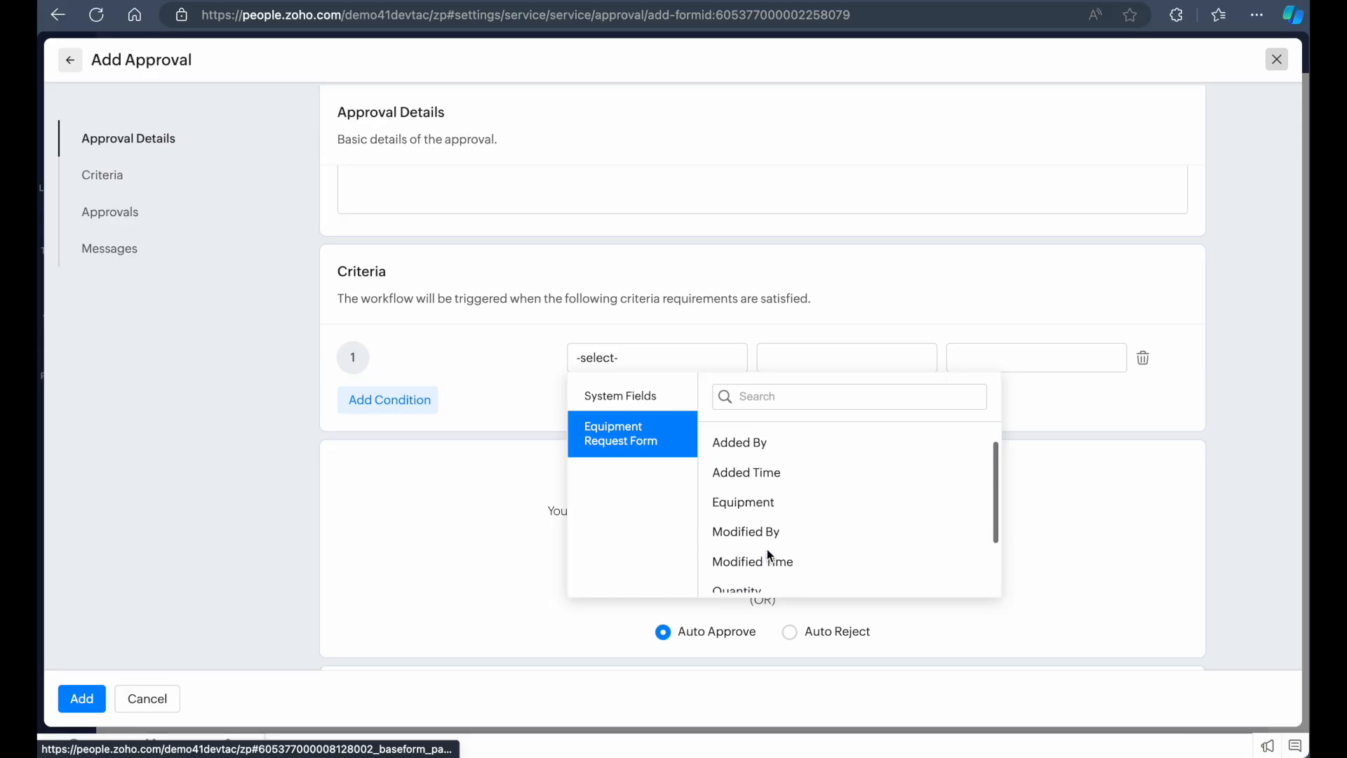
pyautogui.scroll(-3, 770, 555)
pyautogui.click(801, 574)
pyautogui.click(873, 353)
pyautogui.click(986, 361)
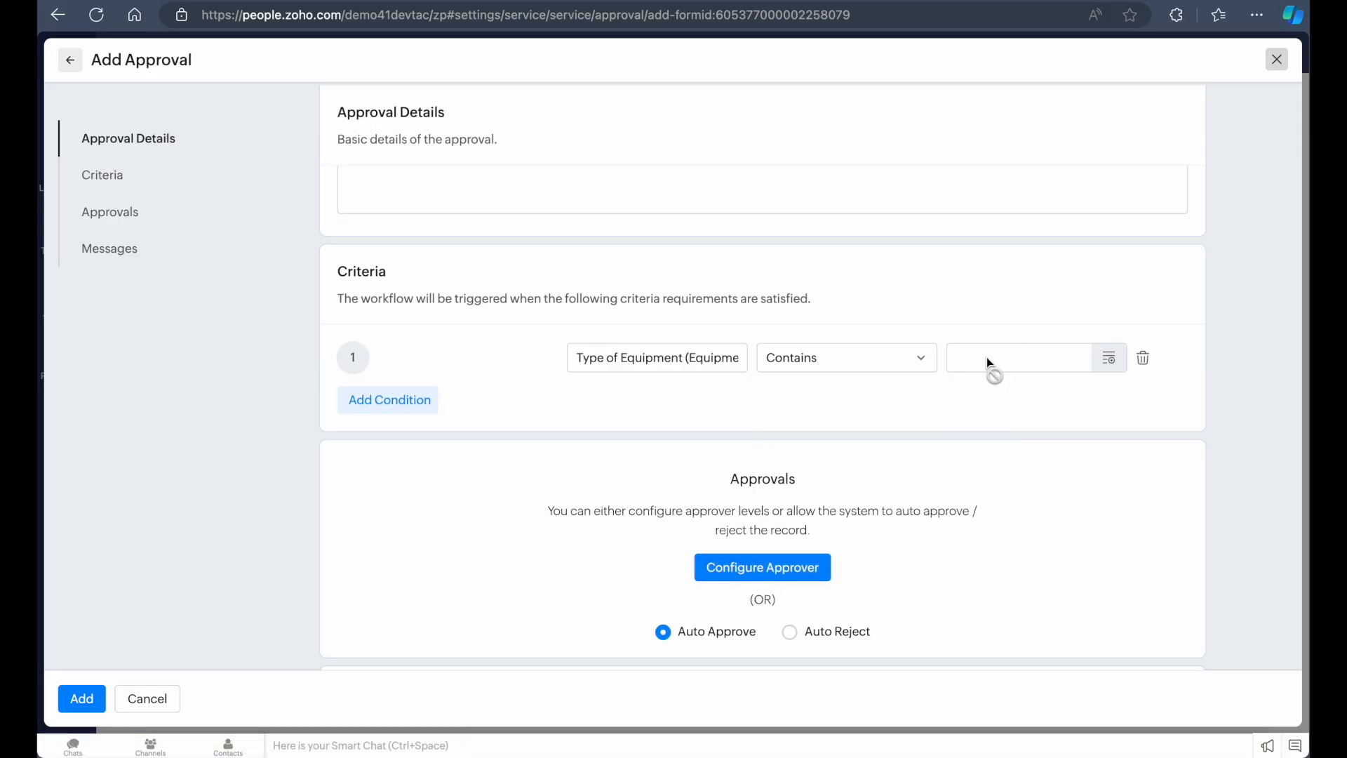
# Change the condition to Quantity contains 5
pyautogui.click(684, 370)
pyautogui.scroll(-3, 719, 491)
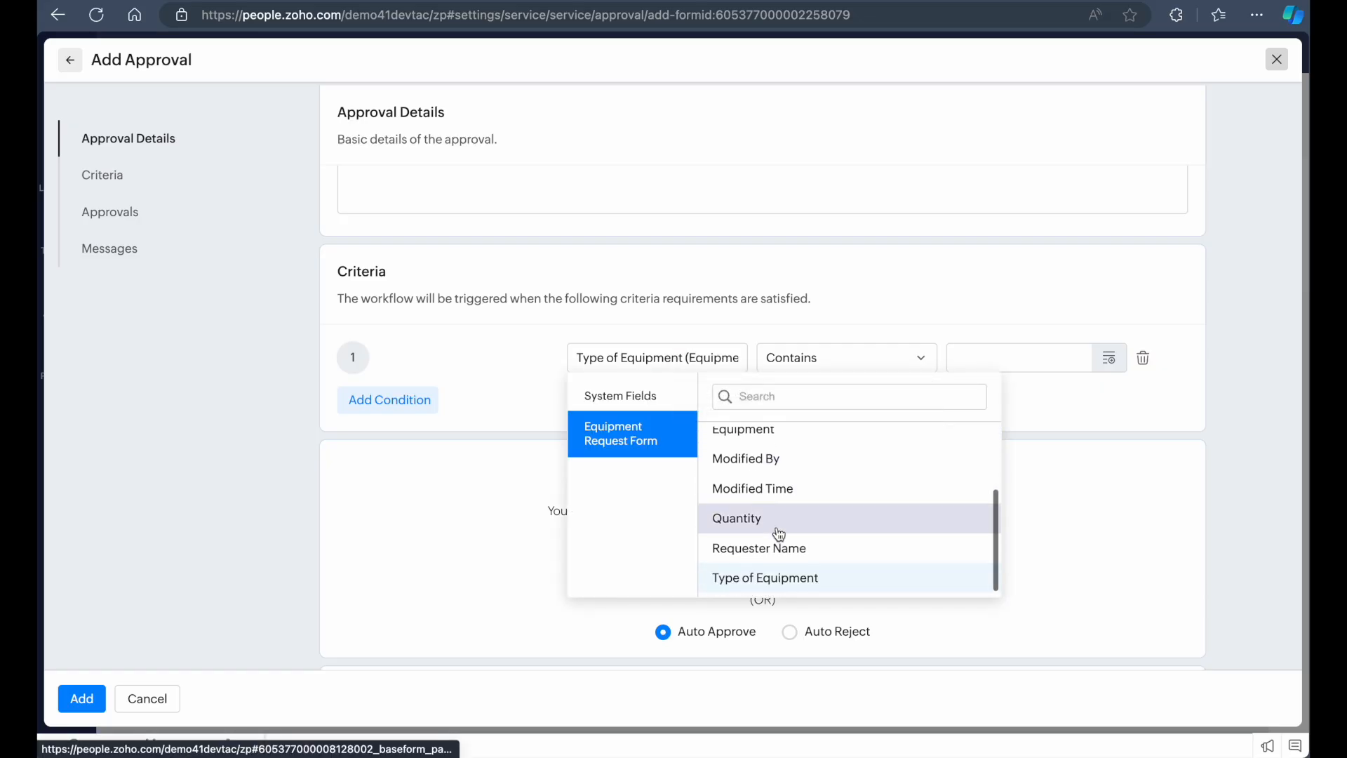
pyautogui.click(779, 527)
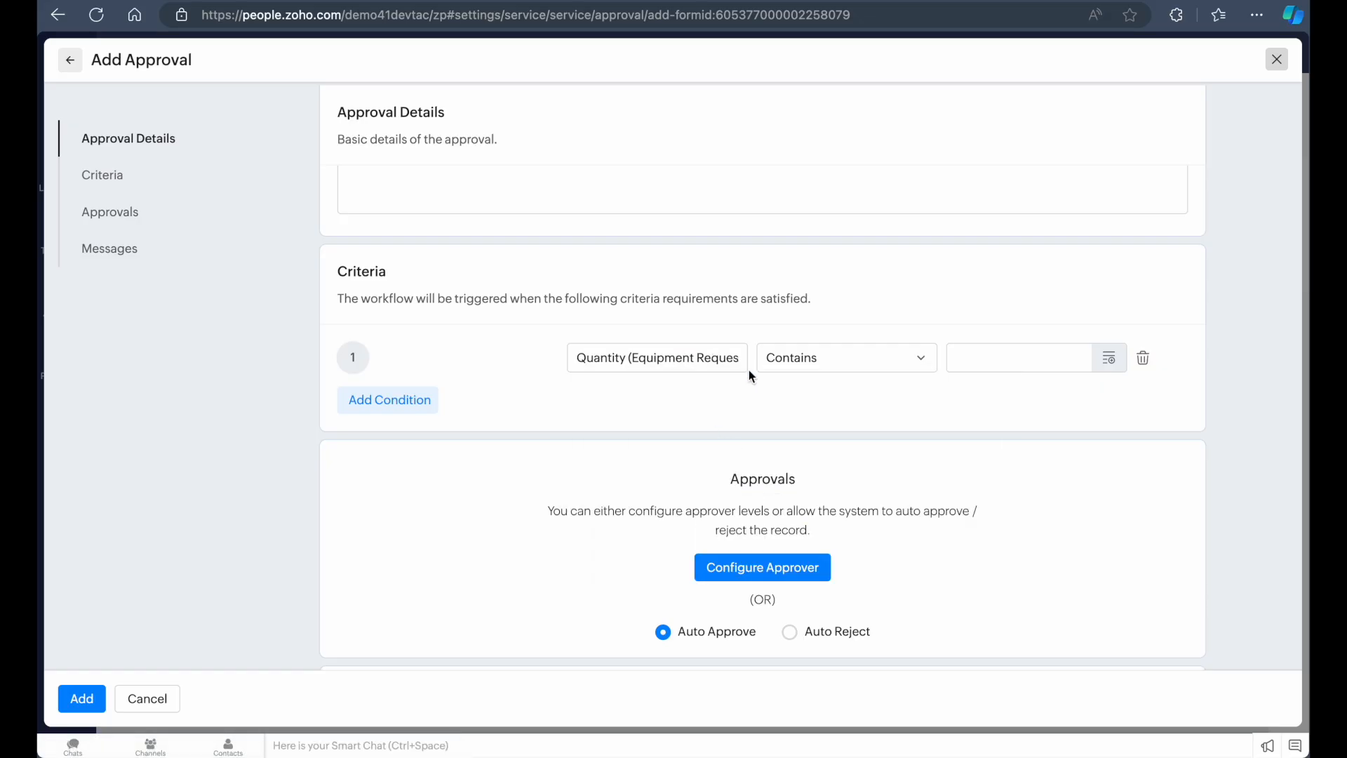
pyautogui.click(863, 356)
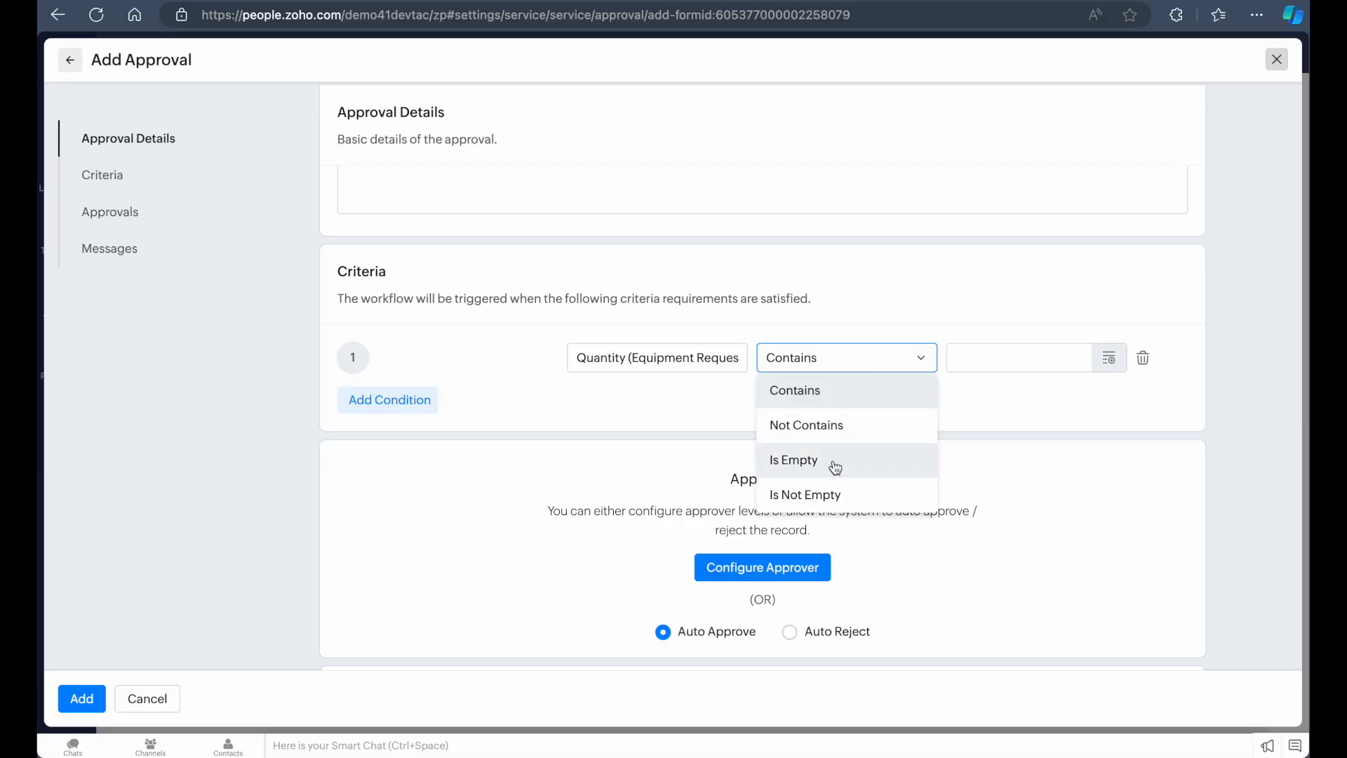
pyautogui.click(901, 393)
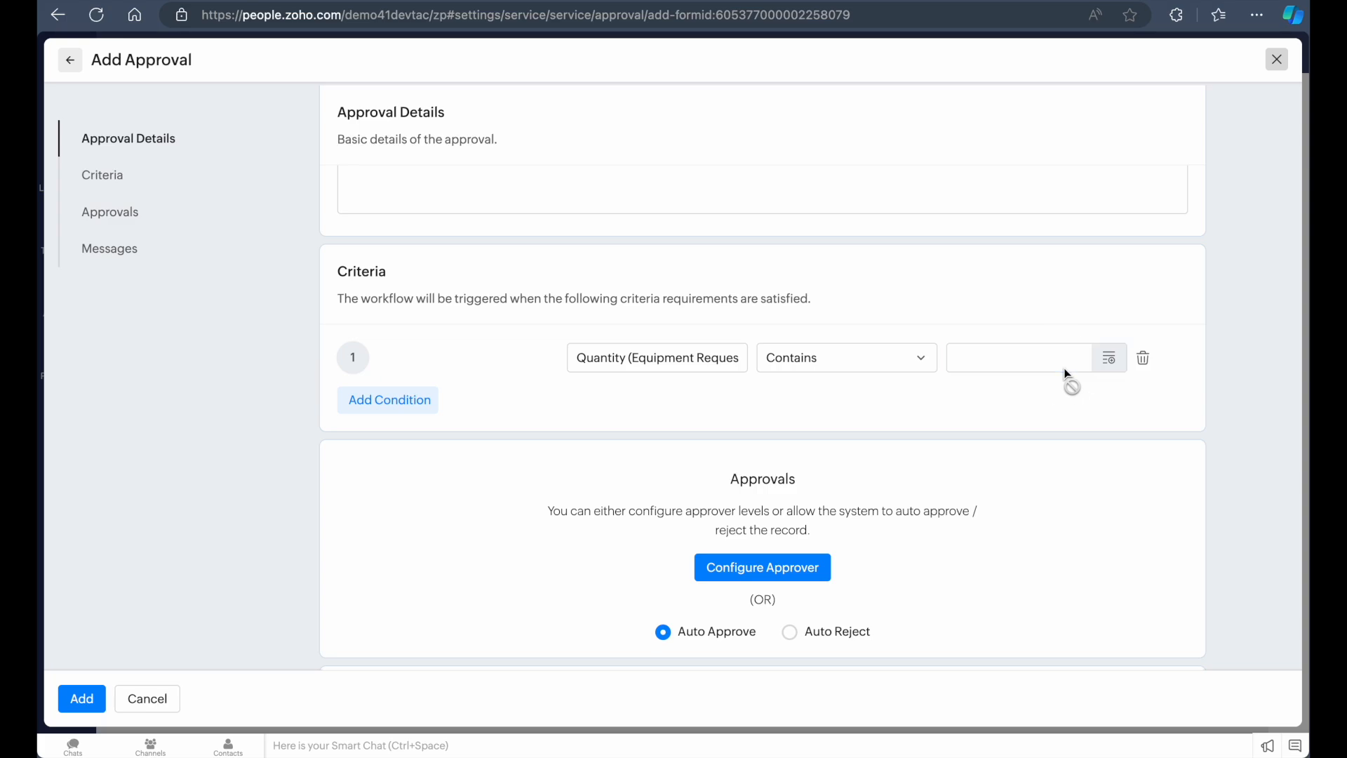
pyautogui.click(1109, 362)
pyautogui.click(889, 483)
pyautogui.click(829, 432)
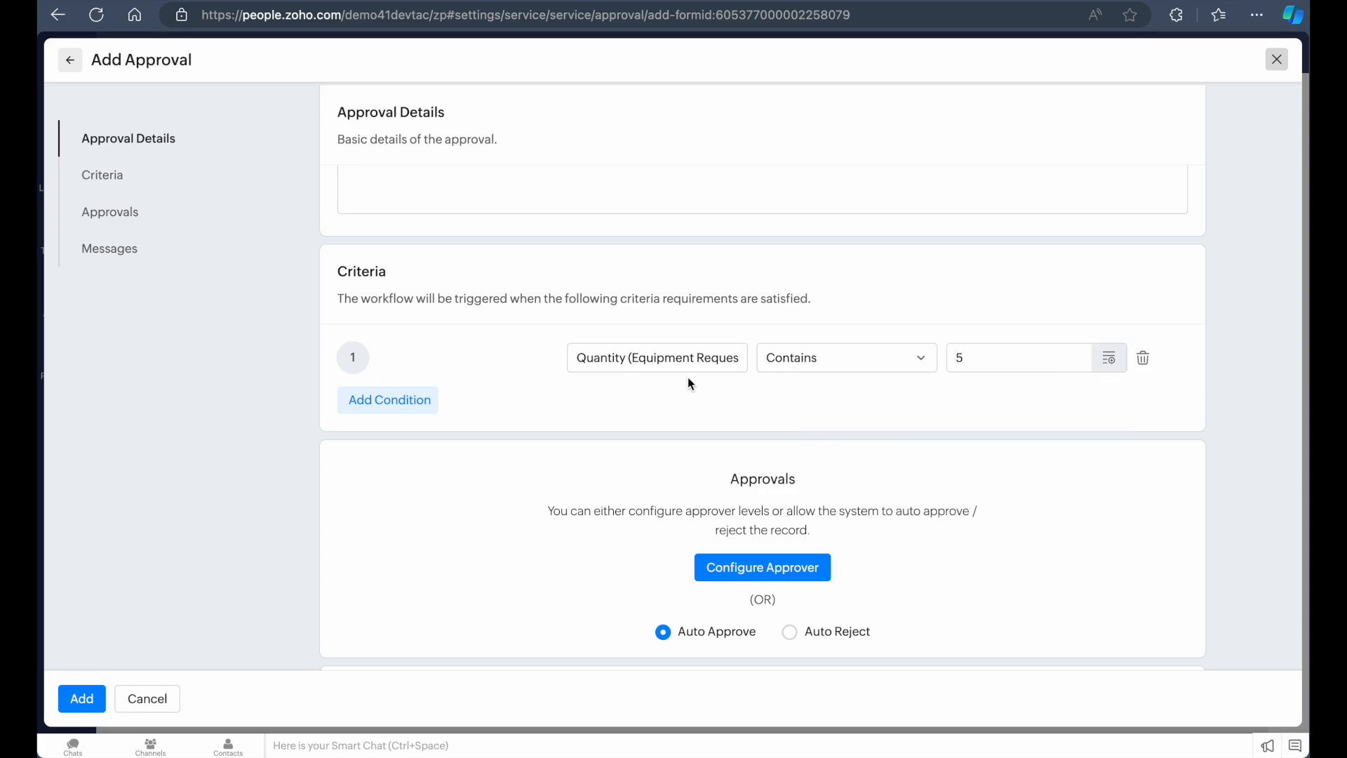
# Set the criteria condition to Type of Equipment contains New Device
pyautogui.click(631, 356)
pyautogui.scroll(-2, 805, 534)
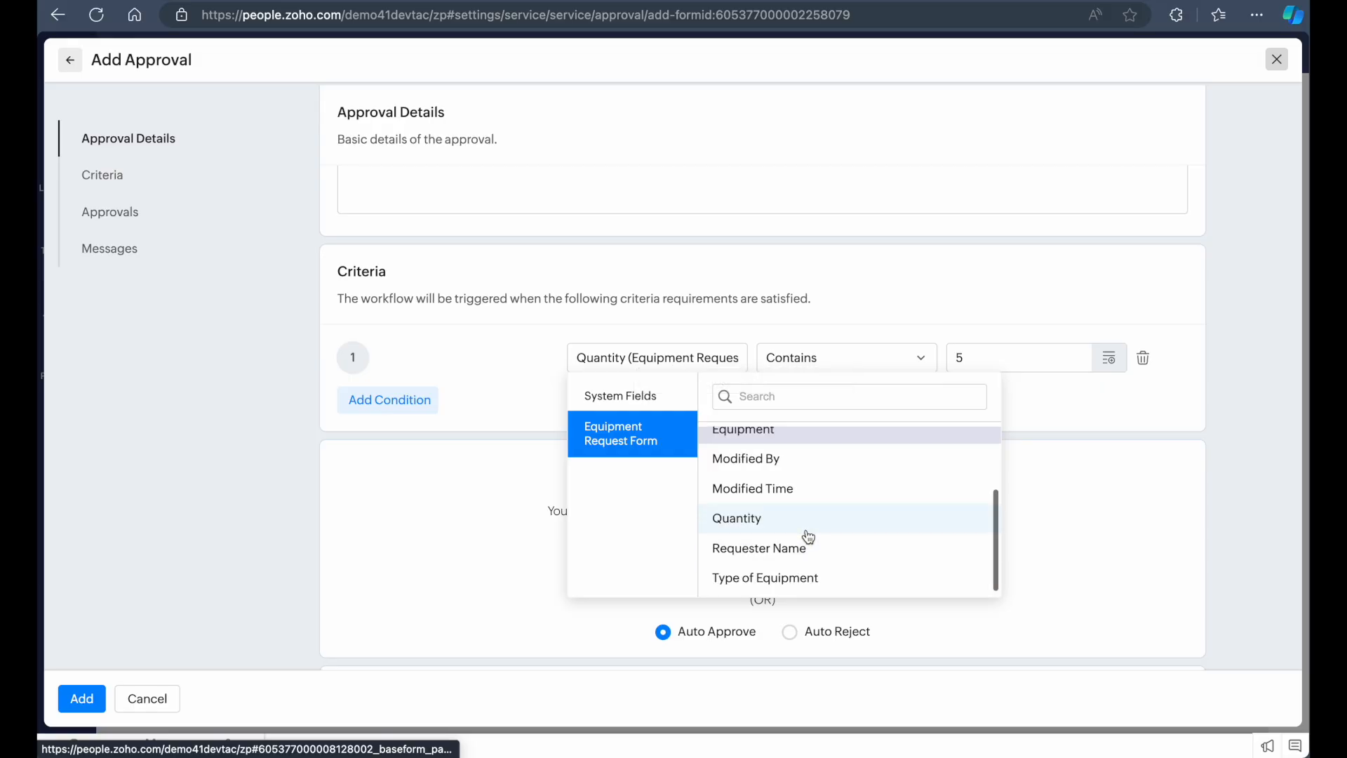
pyautogui.click(806, 577)
pyautogui.click(882, 359)
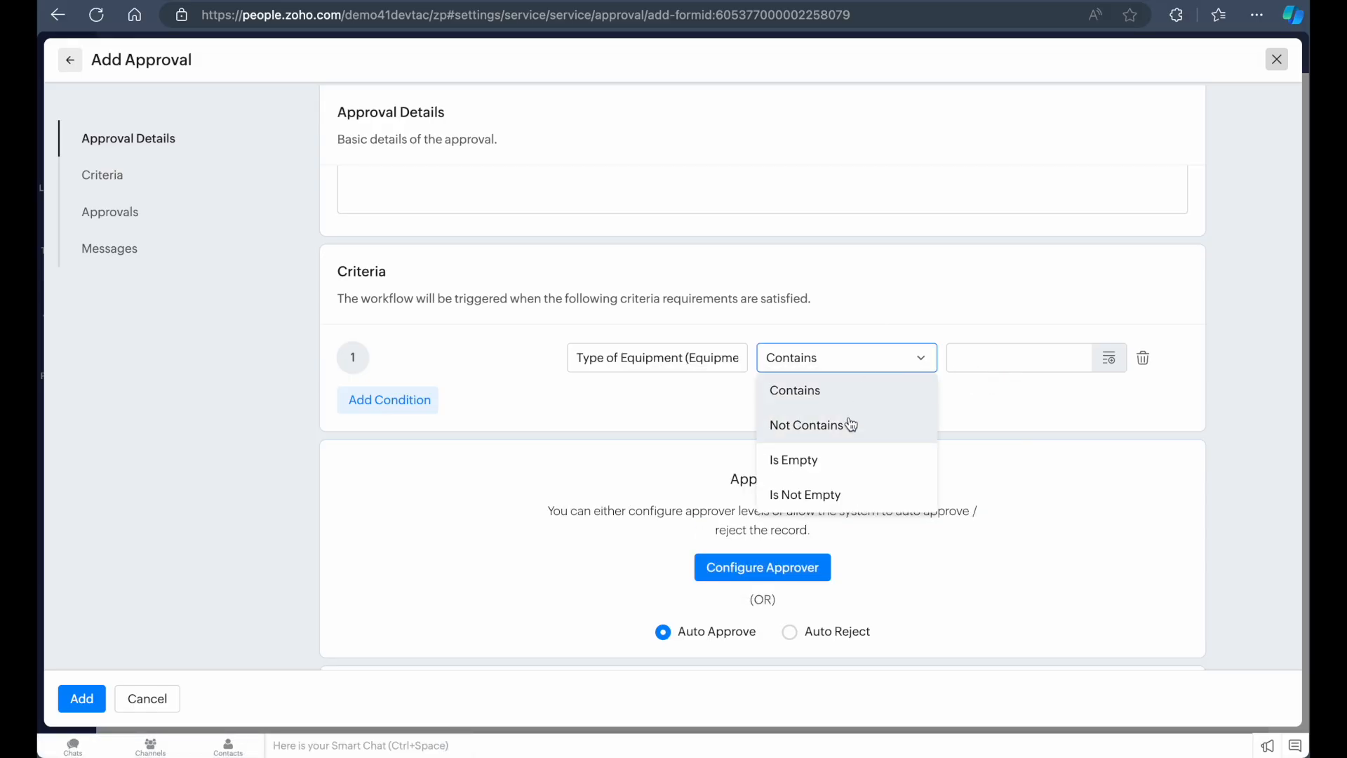
pyautogui.click(889, 389)
pyautogui.click(1015, 355)
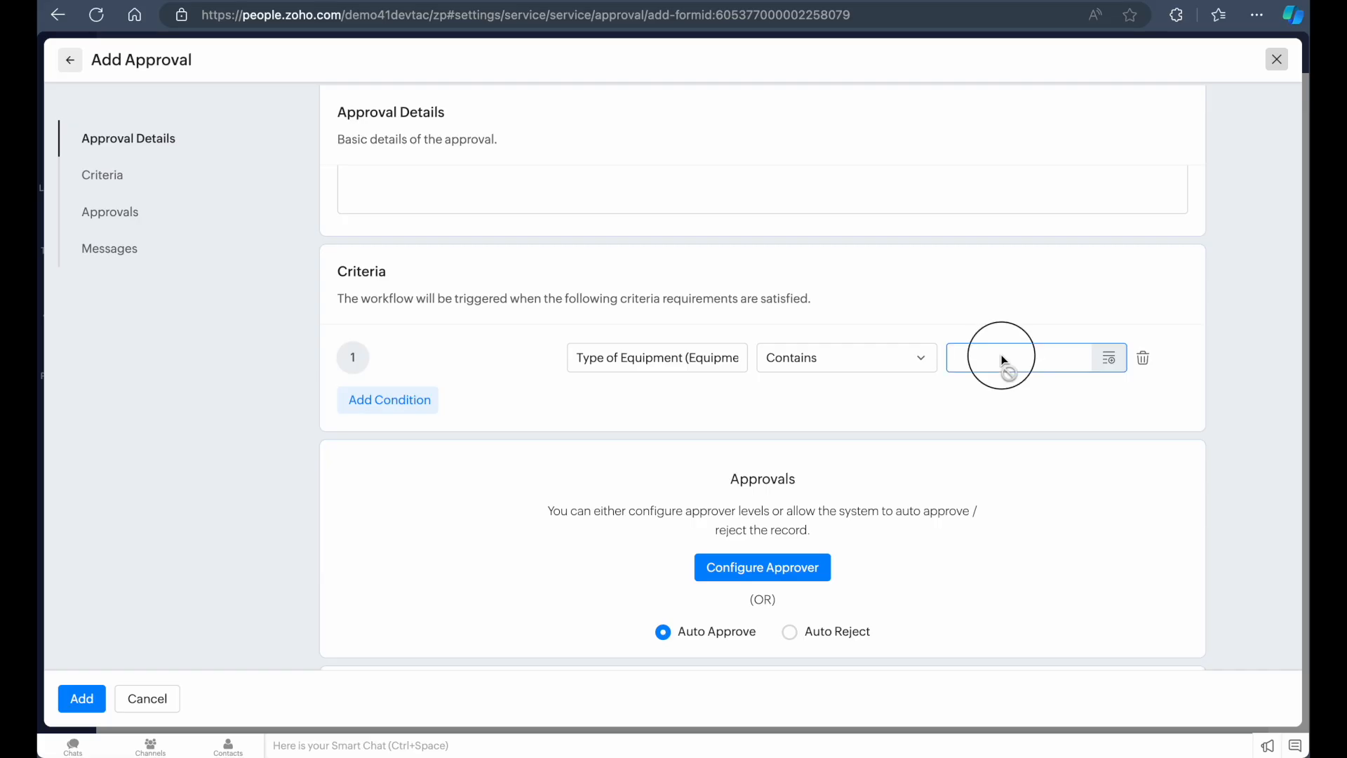
pyautogui.click(1112, 363)
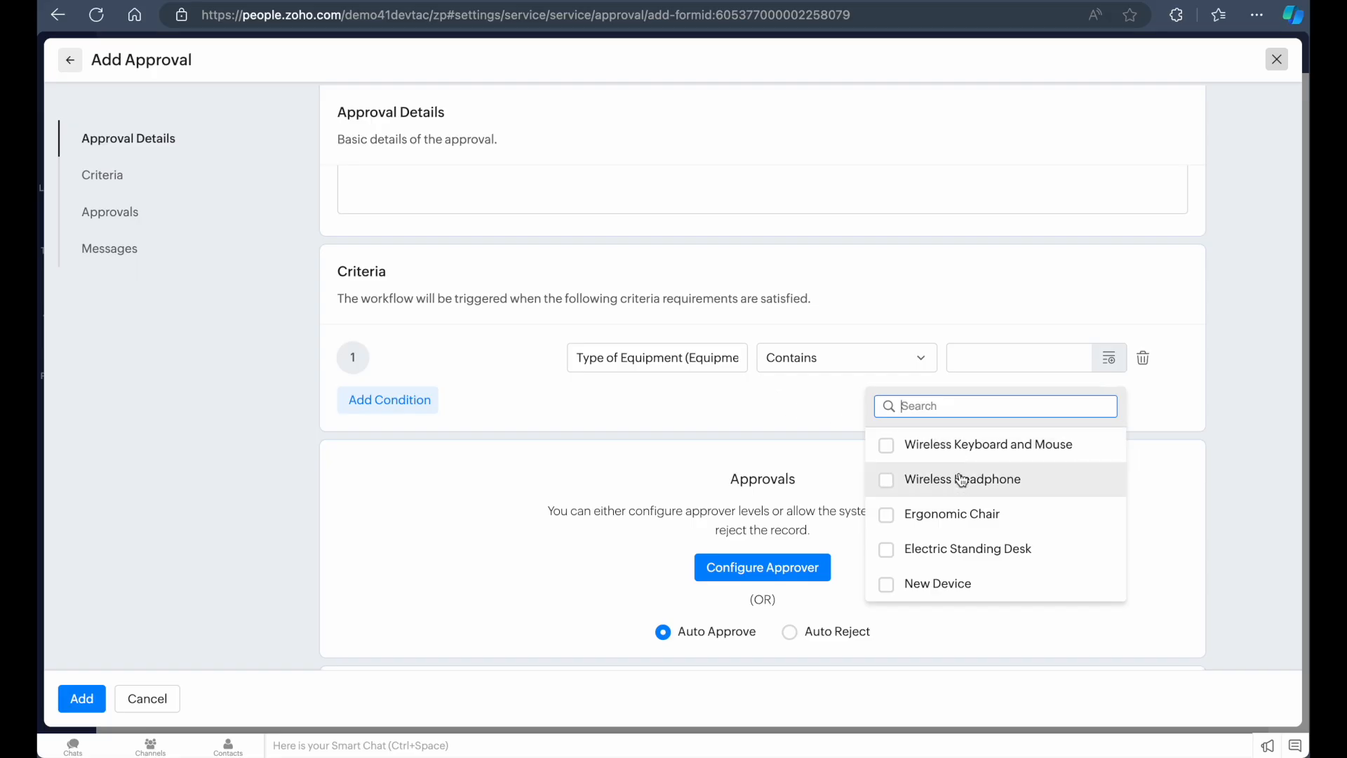
pyautogui.click(941, 598)
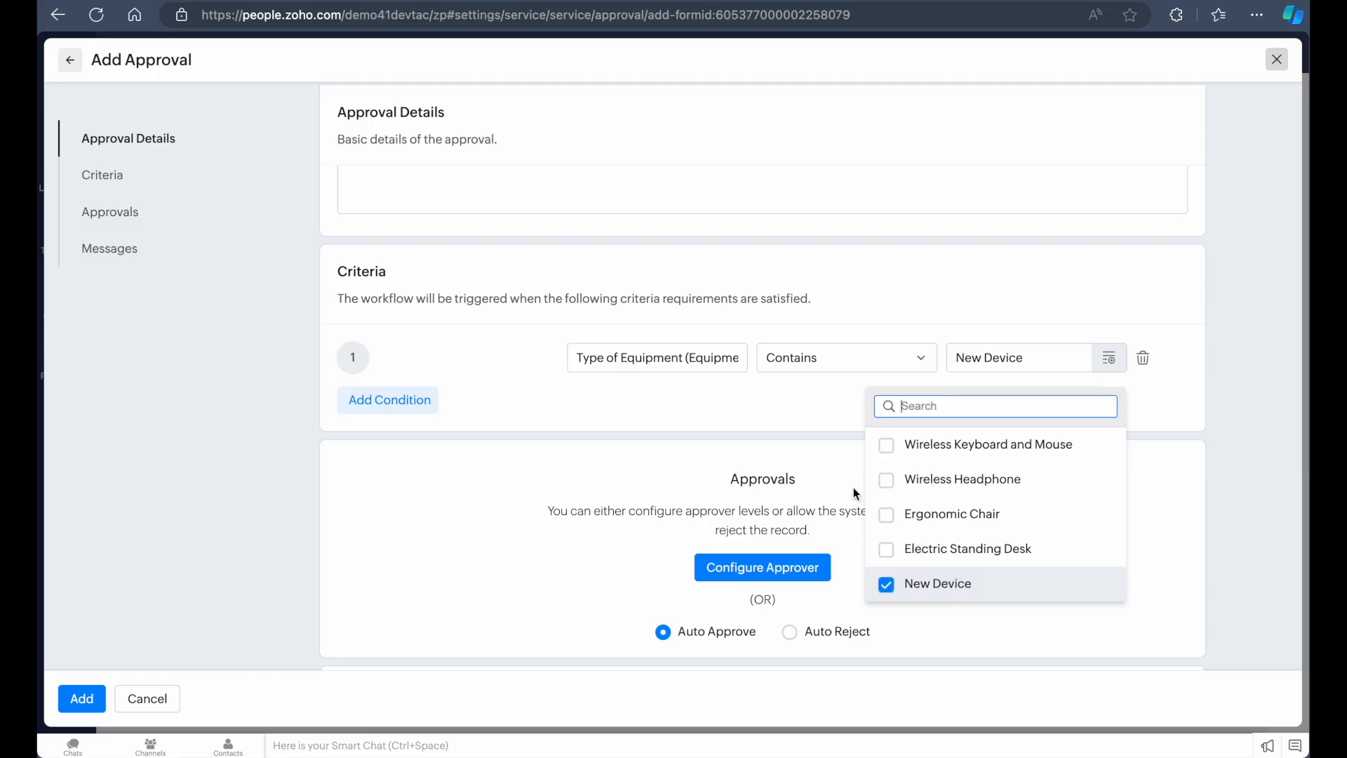
pyautogui.click(820, 428)
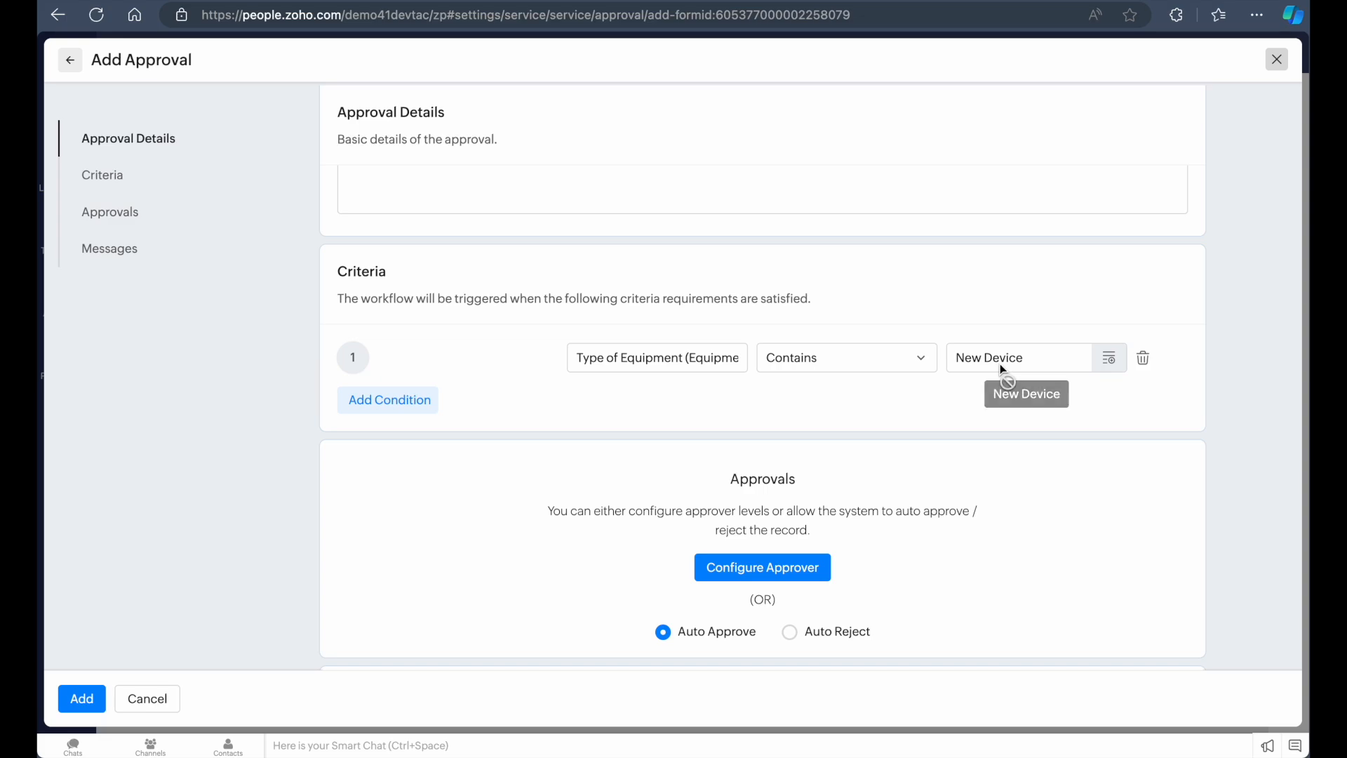
# Configure approvers for the approval, using a single Reporting To level
pyautogui.scroll(-2, 777, 460)
pyautogui.scroll(-1, 777, 460)
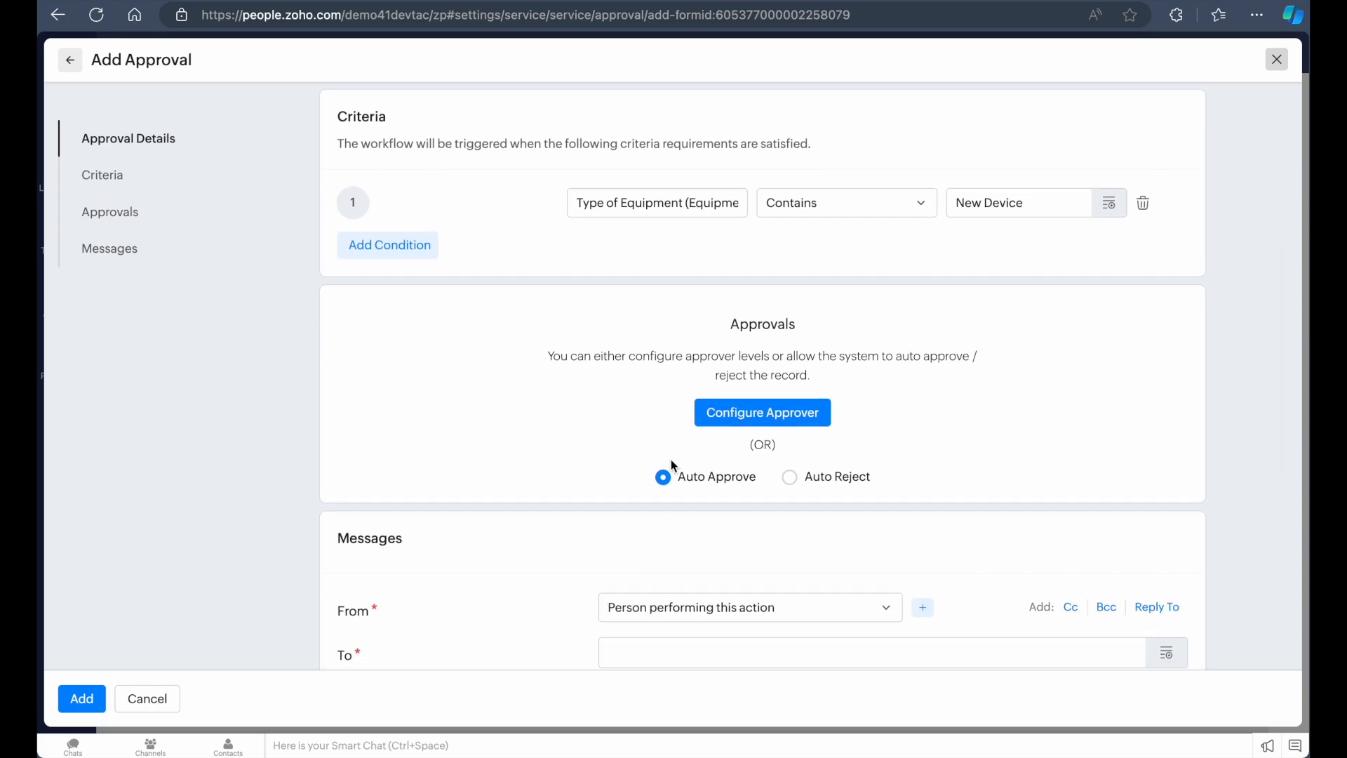
pyautogui.scroll(-1, 646, 414)
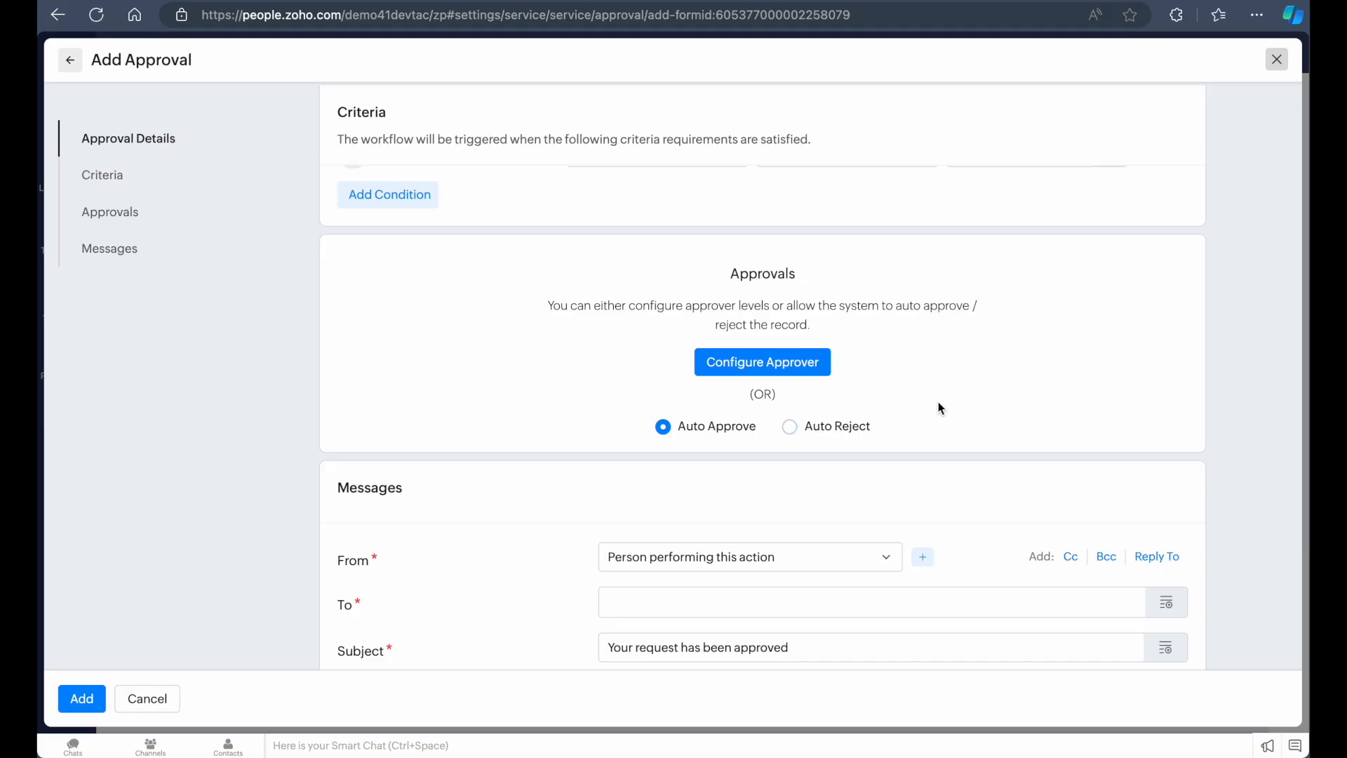
pyautogui.scroll(-1, 849, 367)
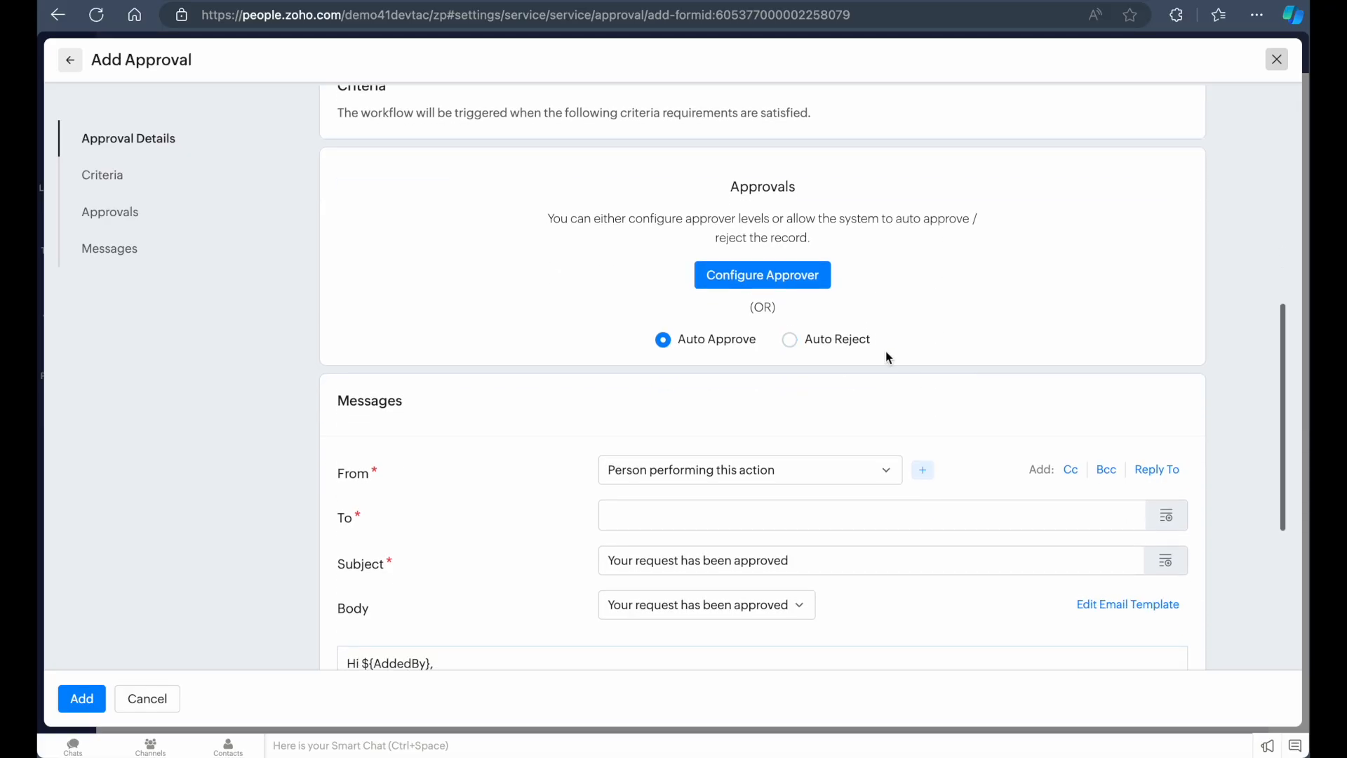
pyautogui.click(790, 280)
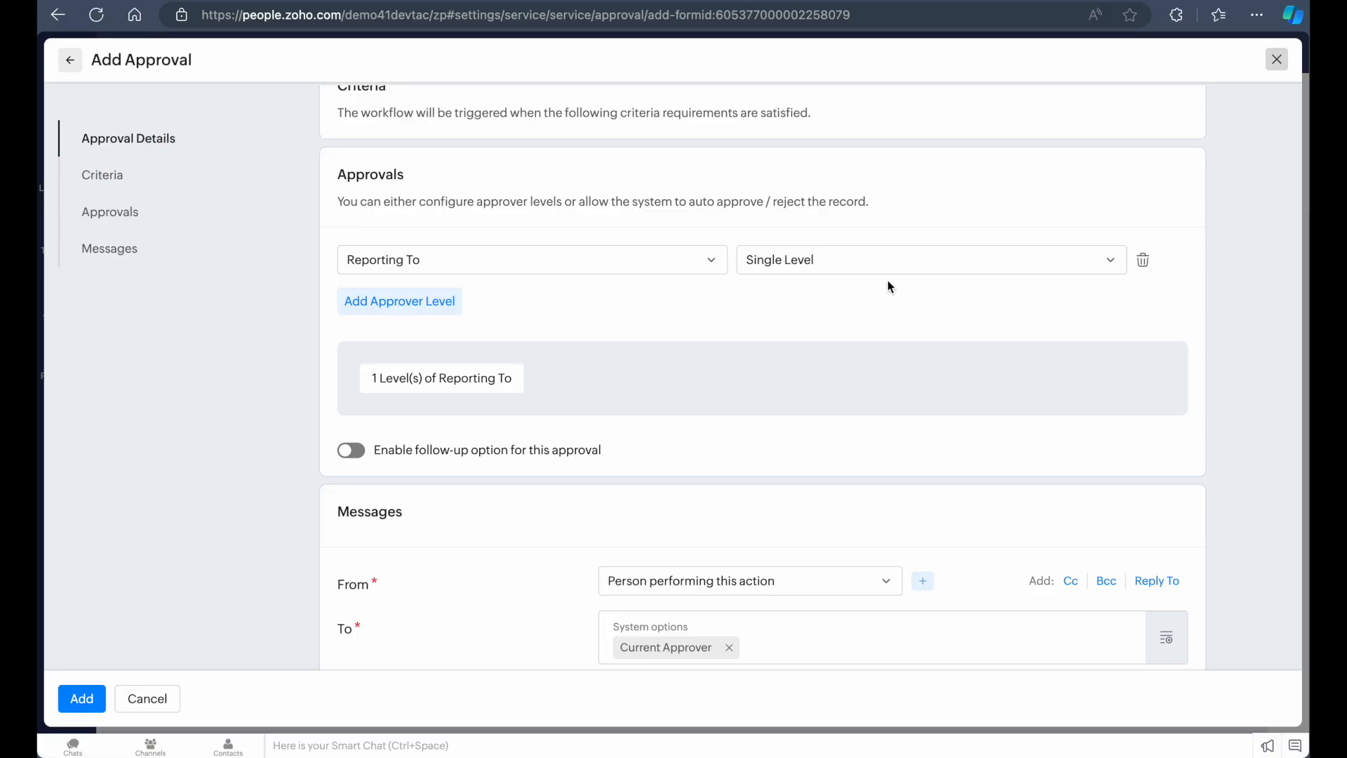
pyautogui.click(896, 262)
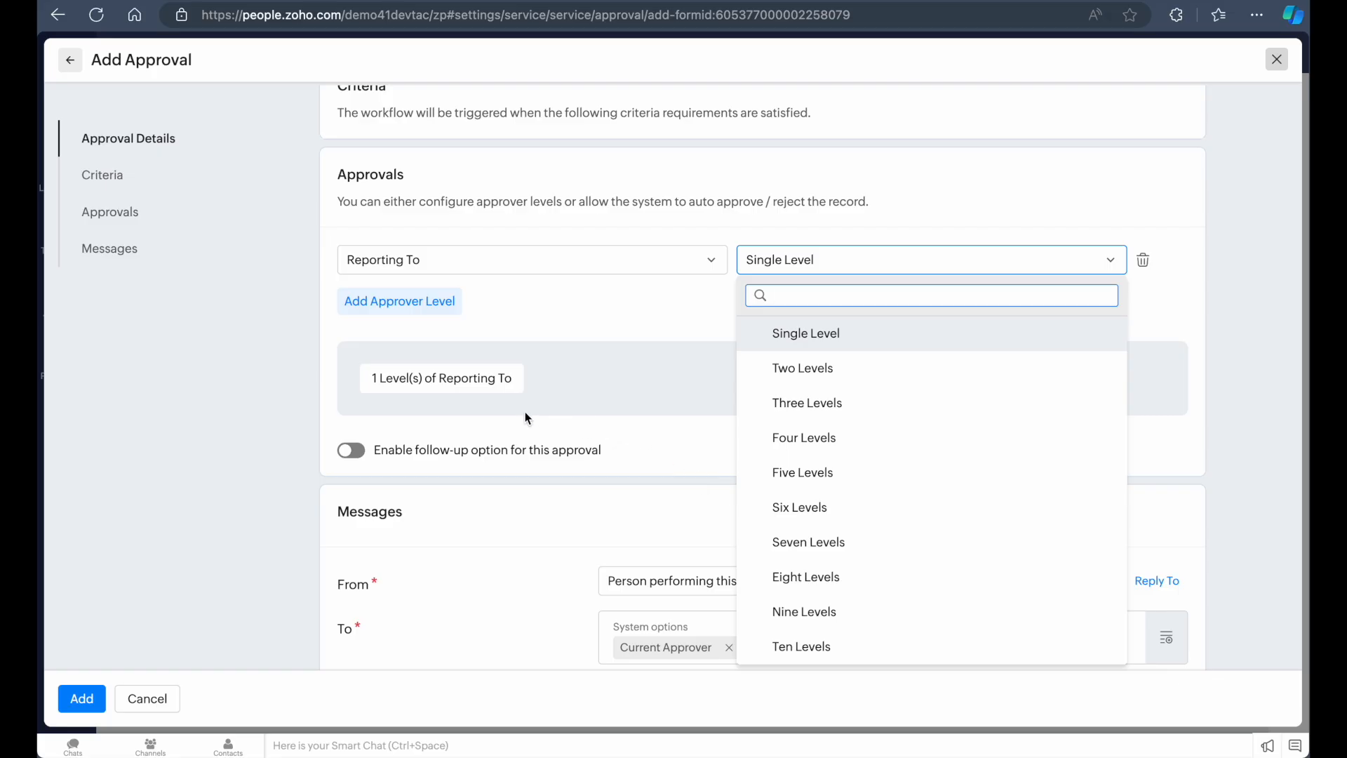
pyautogui.click(553, 373)
# Add a second approver level for the department head of the record owner
pyautogui.click(451, 299)
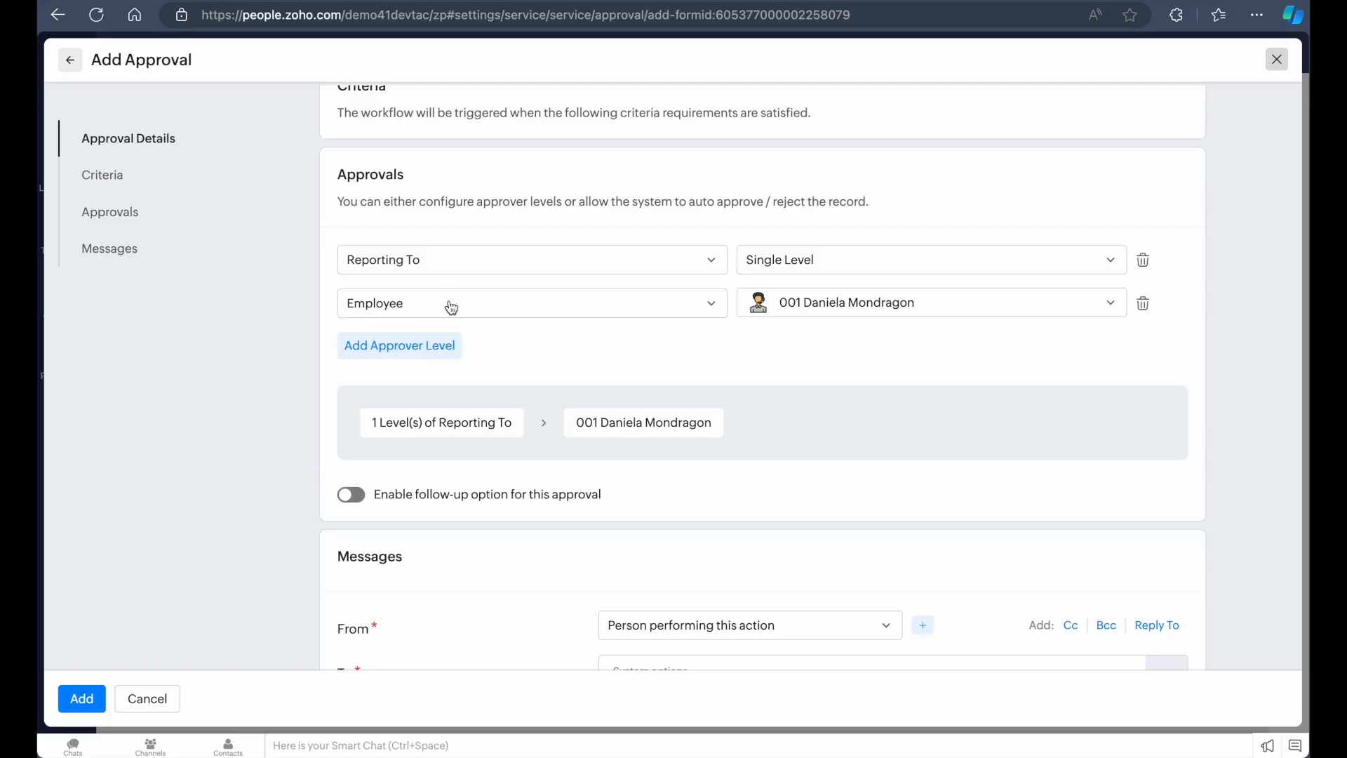
pyautogui.click(571, 265)
pyautogui.click(574, 264)
pyautogui.click(541, 307)
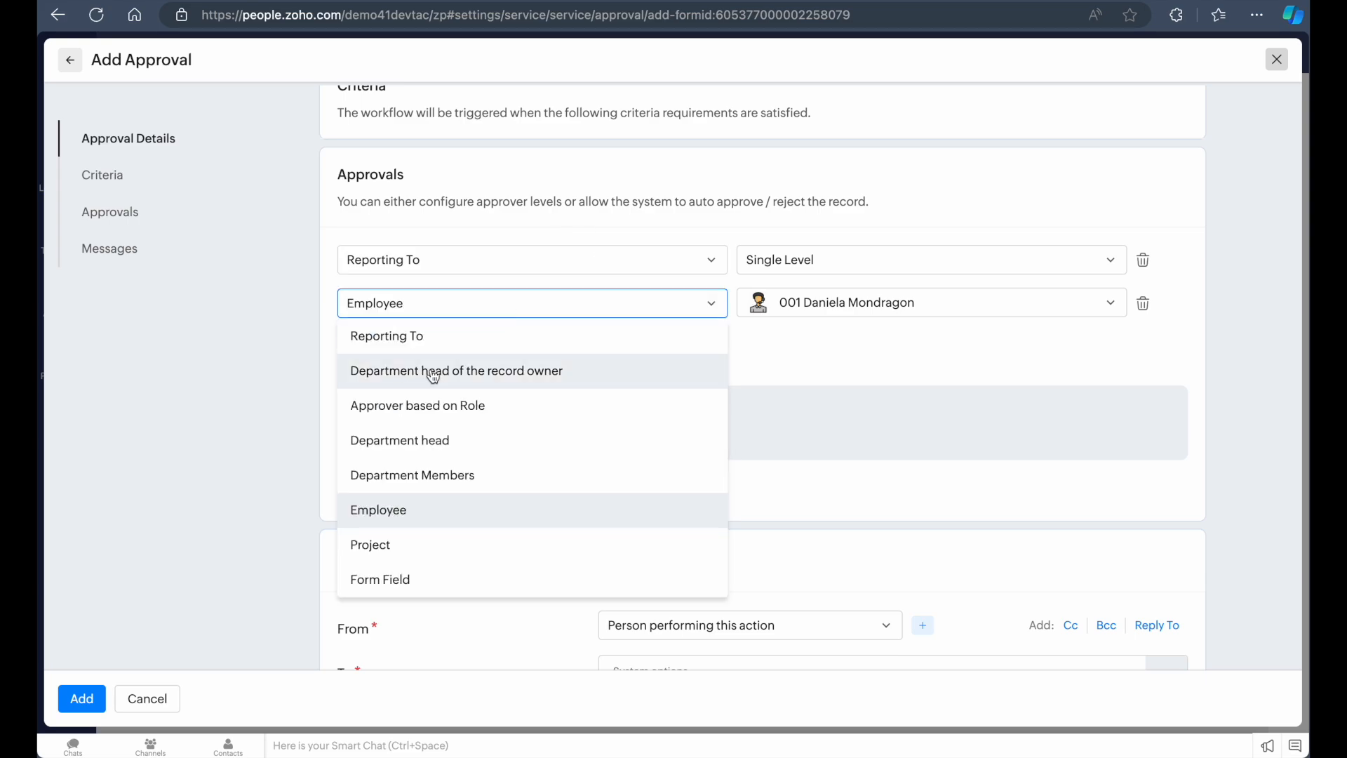
pyautogui.click(460, 370)
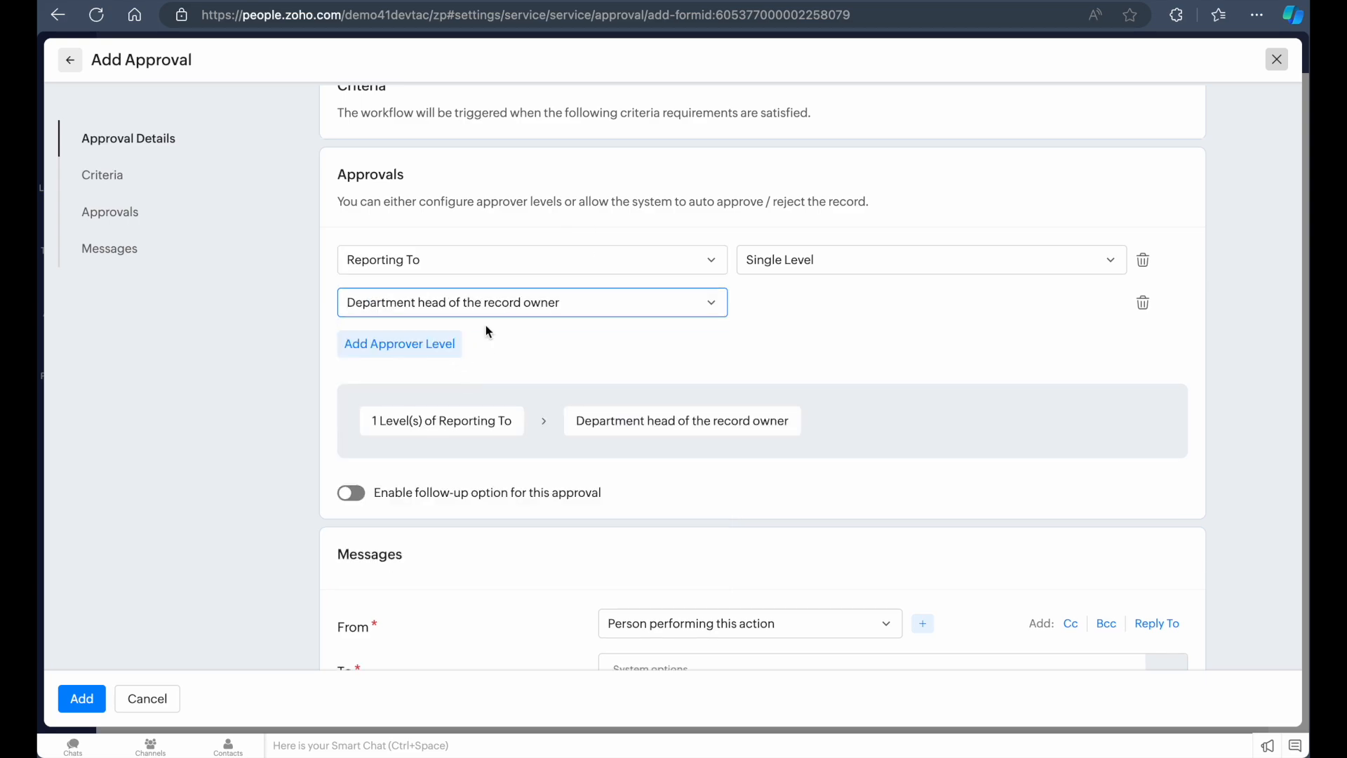
# Add a Developer department head approver level, then delete both added approver levels
pyautogui.click(445, 347)
pyautogui.click(469, 351)
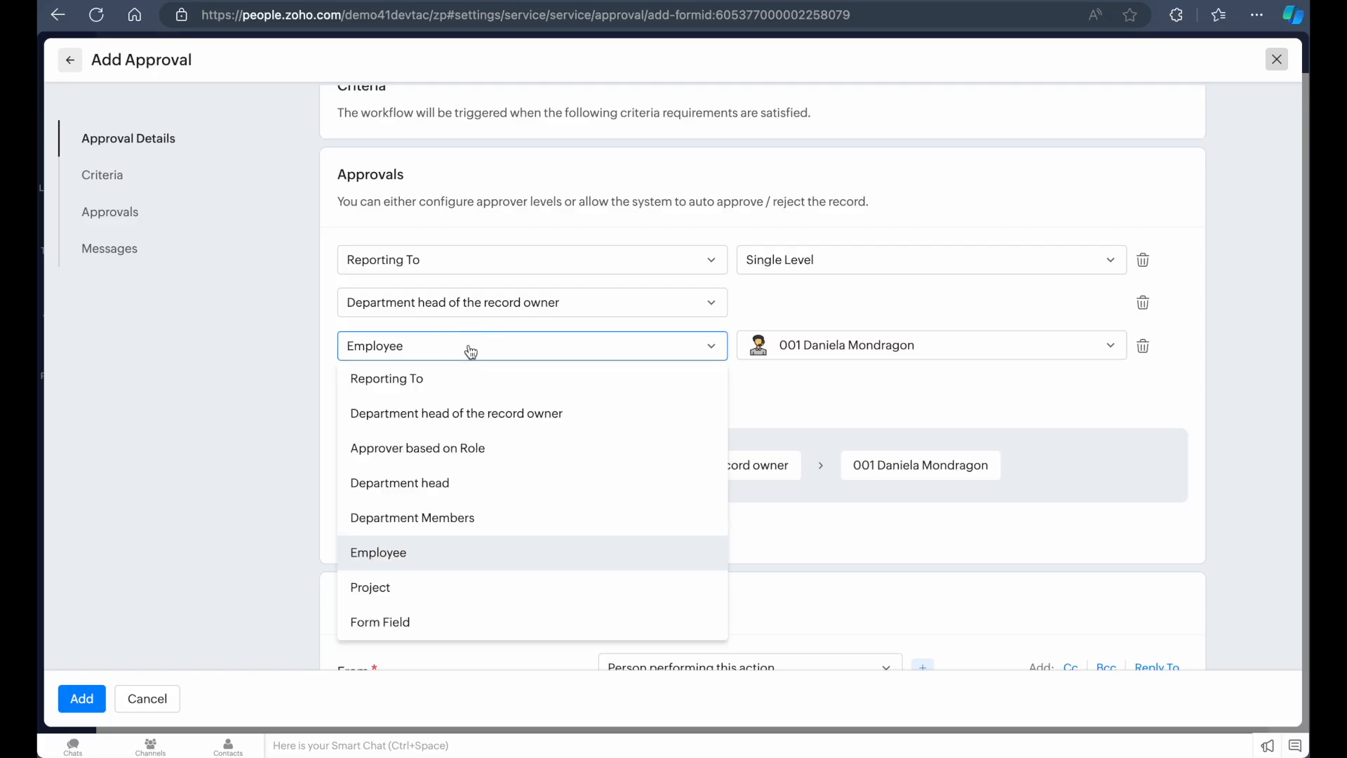
pyautogui.click(474, 484)
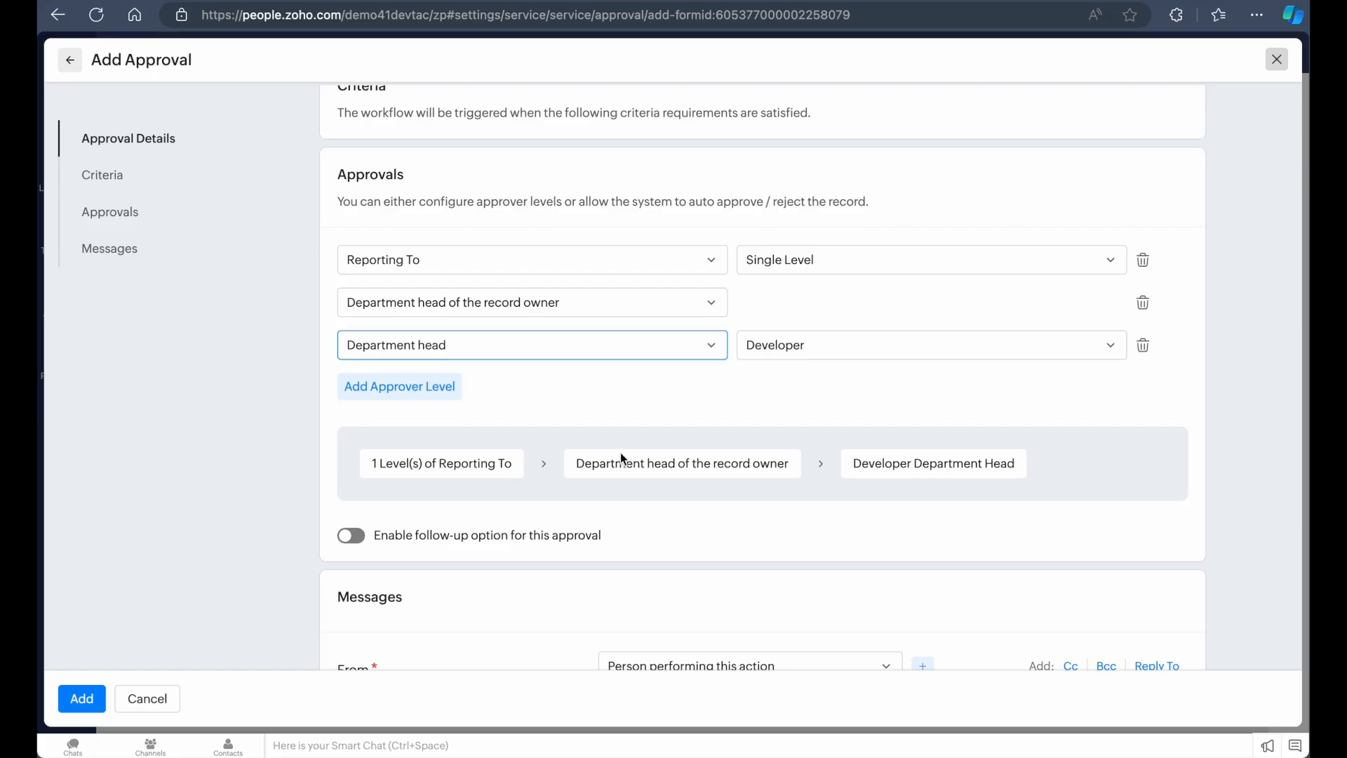
pyautogui.click(1143, 351)
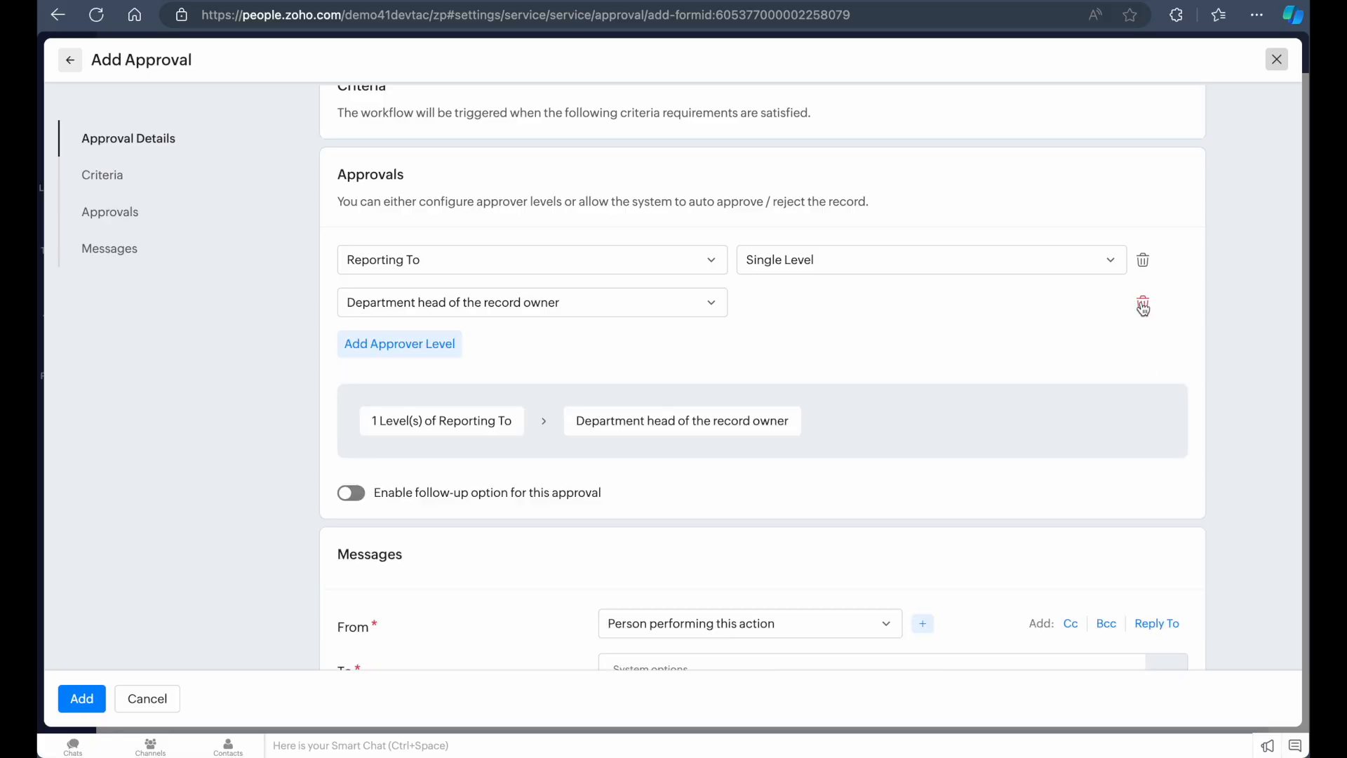
pyautogui.click(1143, 306)
# Scroll through the approver levels and the Messages section to review them
pyautogui.scroll(-1, 810, 321)
pyautogui.scroll(2, 810, 321)
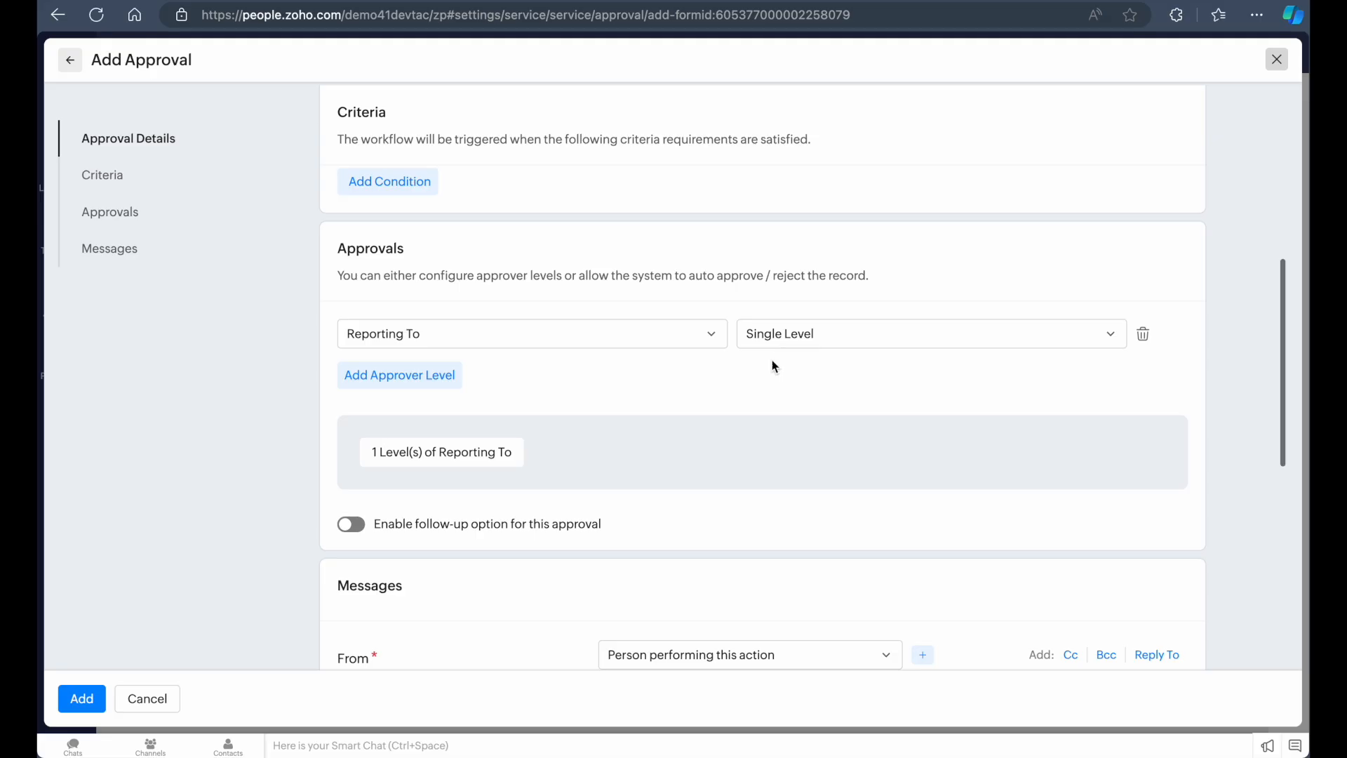
pyautogui.scroll(-3, 791, 414)
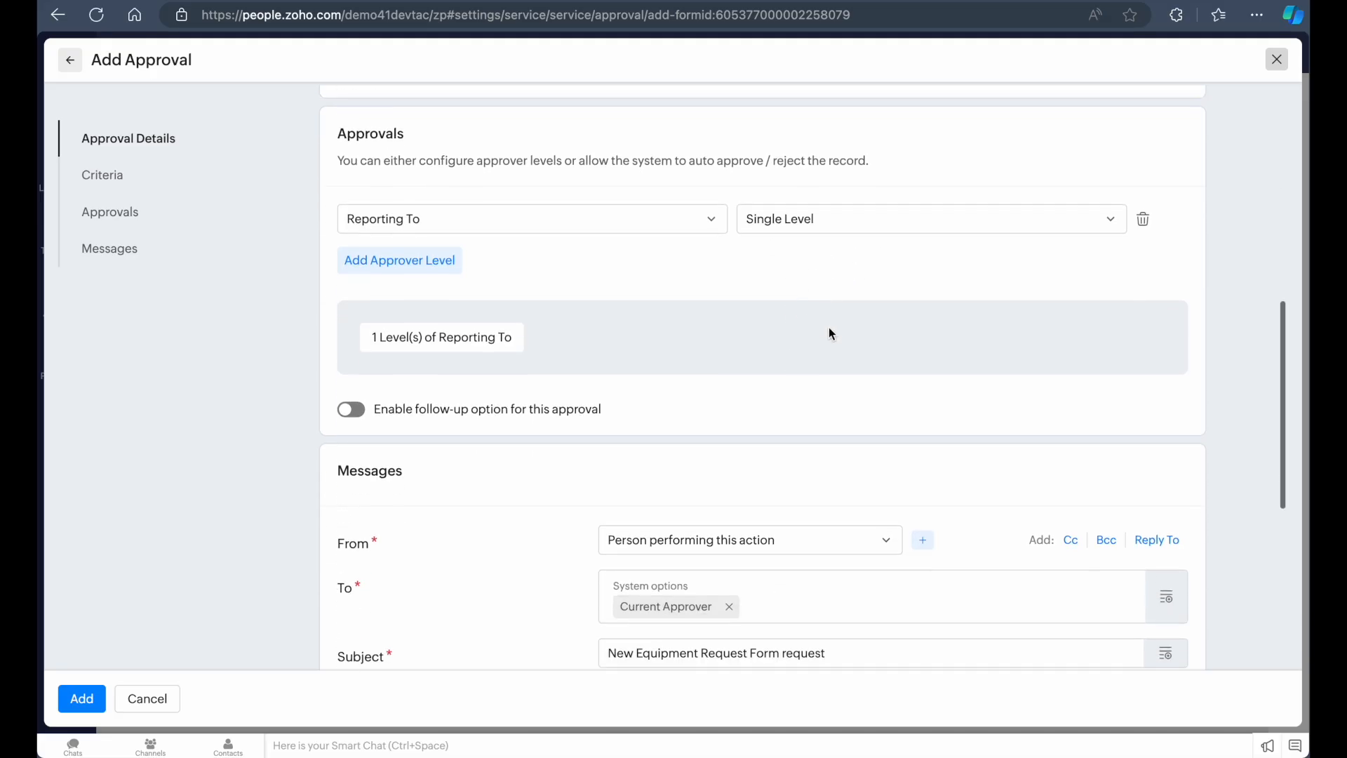
pyautogui.scroll(-1, 734, 350)
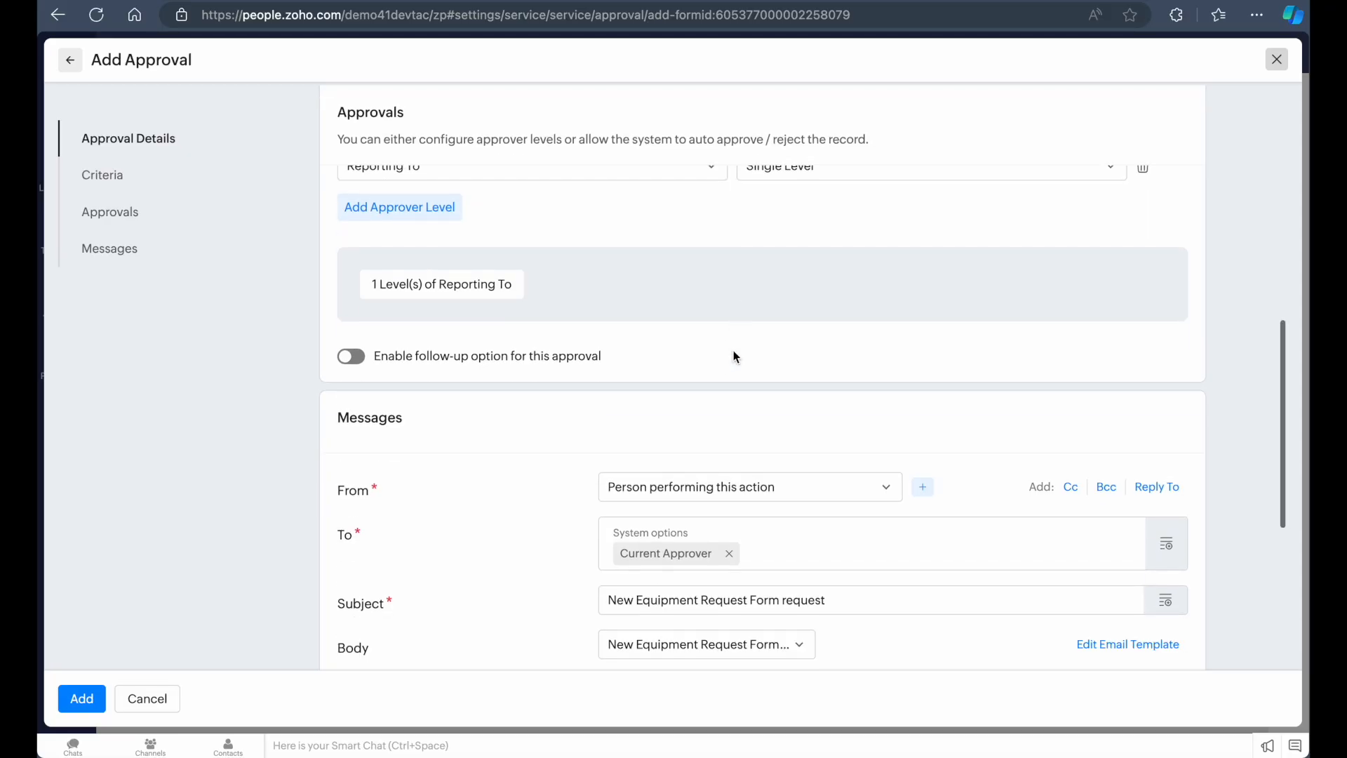
pyautogui.scroll(1, 802, 248)
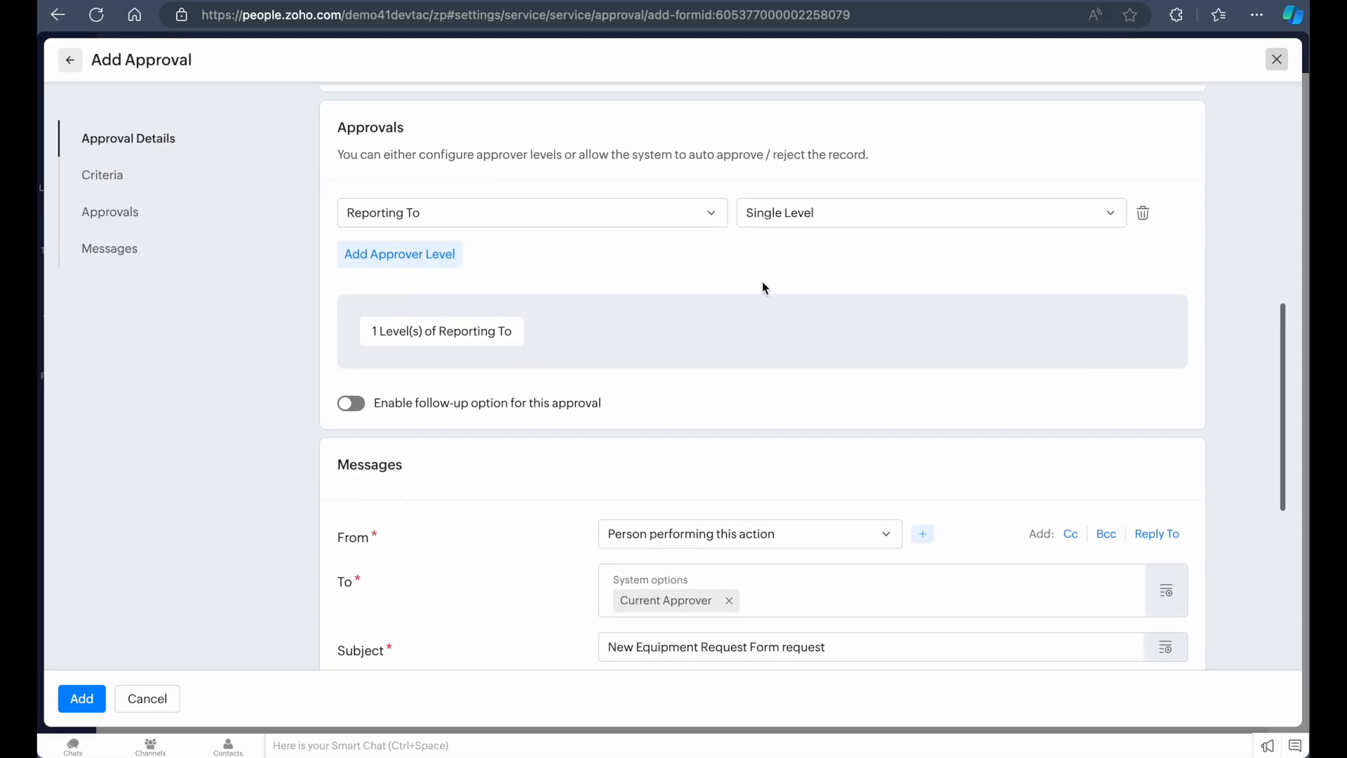
pyautogui.scroll(-2, 762, 280)
pyautogui.scroll(2, 756, 283)
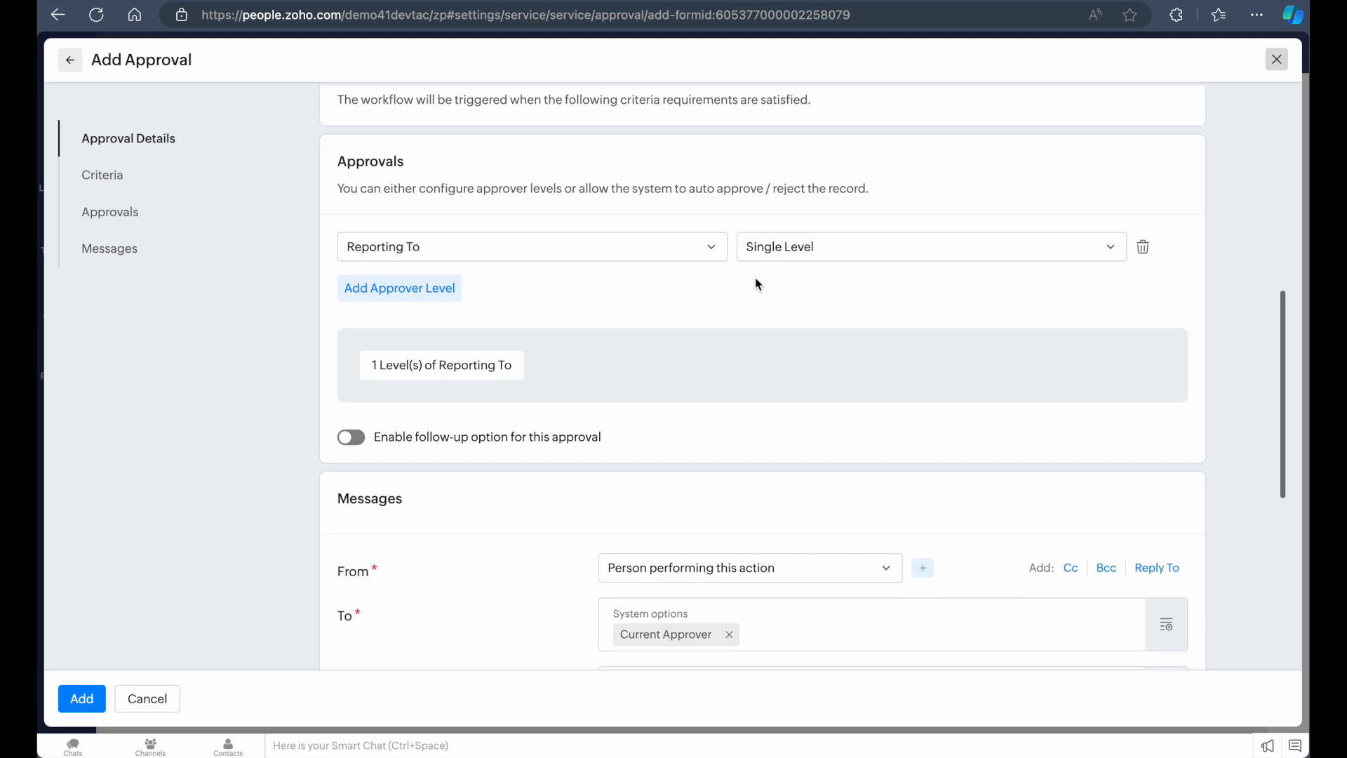
pyautogui.scroll(-2, 757, 282)
pyautogui.scroll(2, 756, 282)
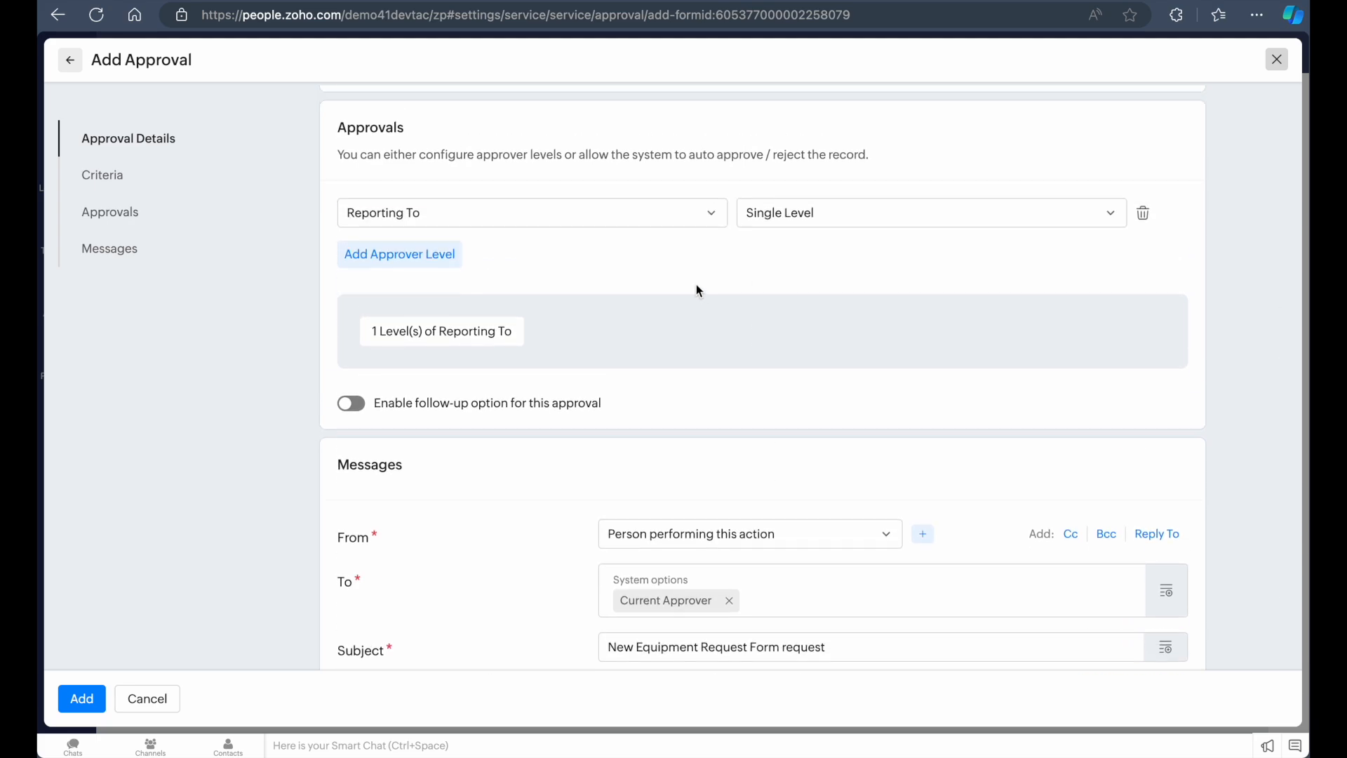
pyautogui.scroll(-5, 696, 287)
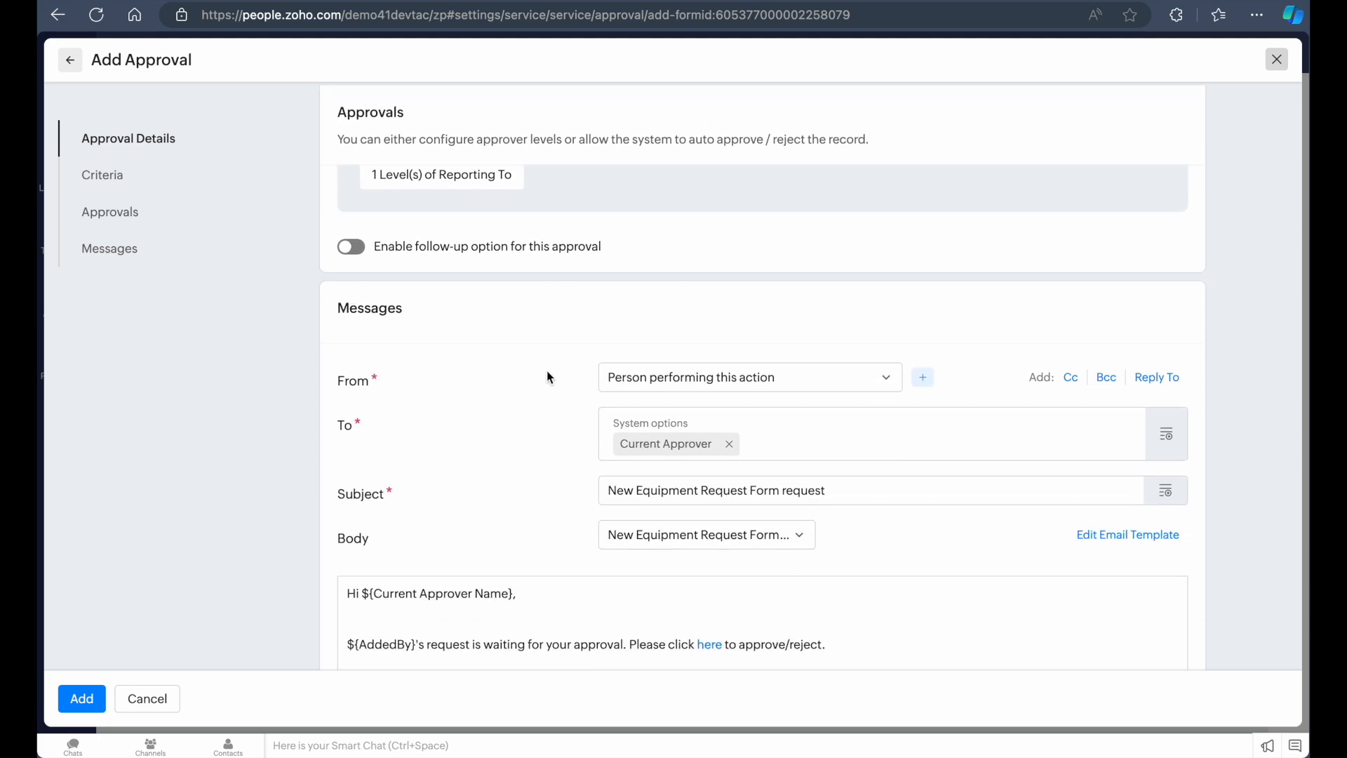
pyautogui.scroll(-1, 532, 372)
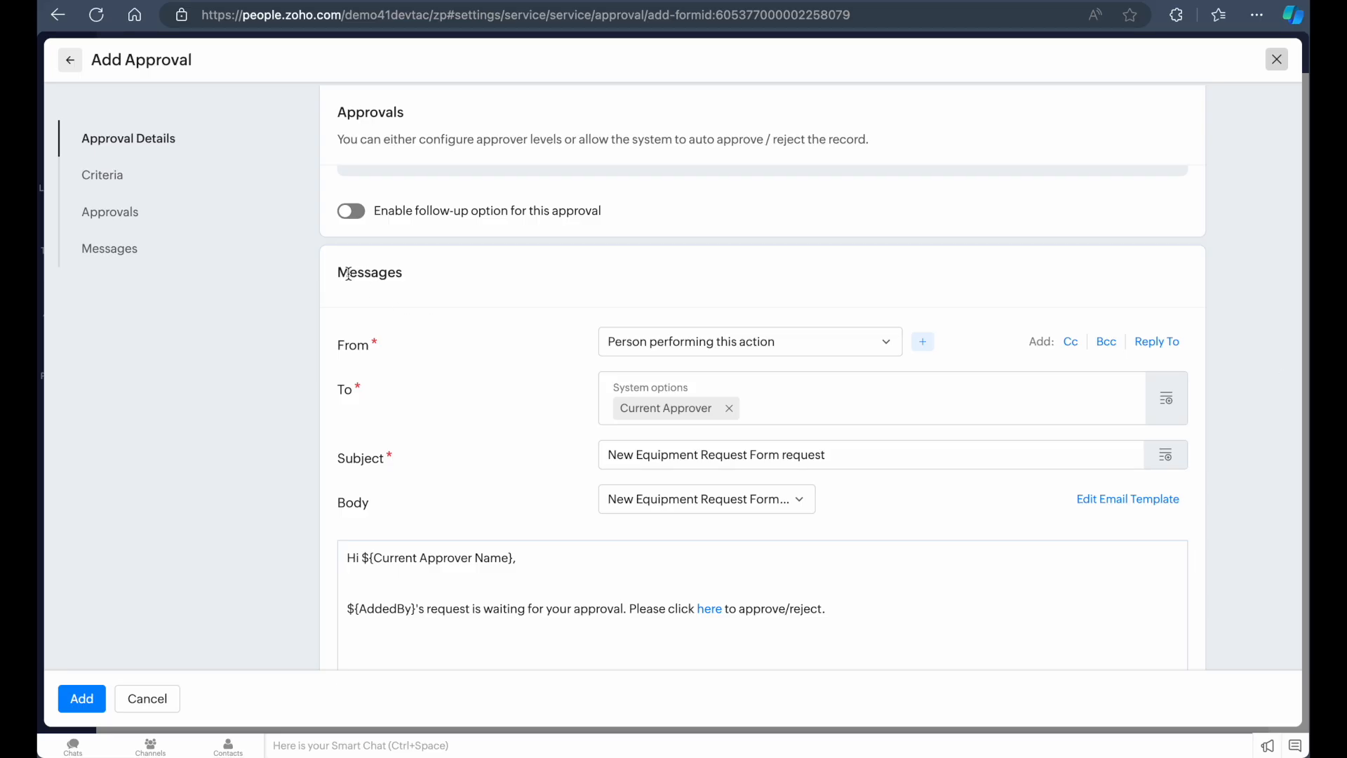
pyautogui.scroll(-1, 469, 354)
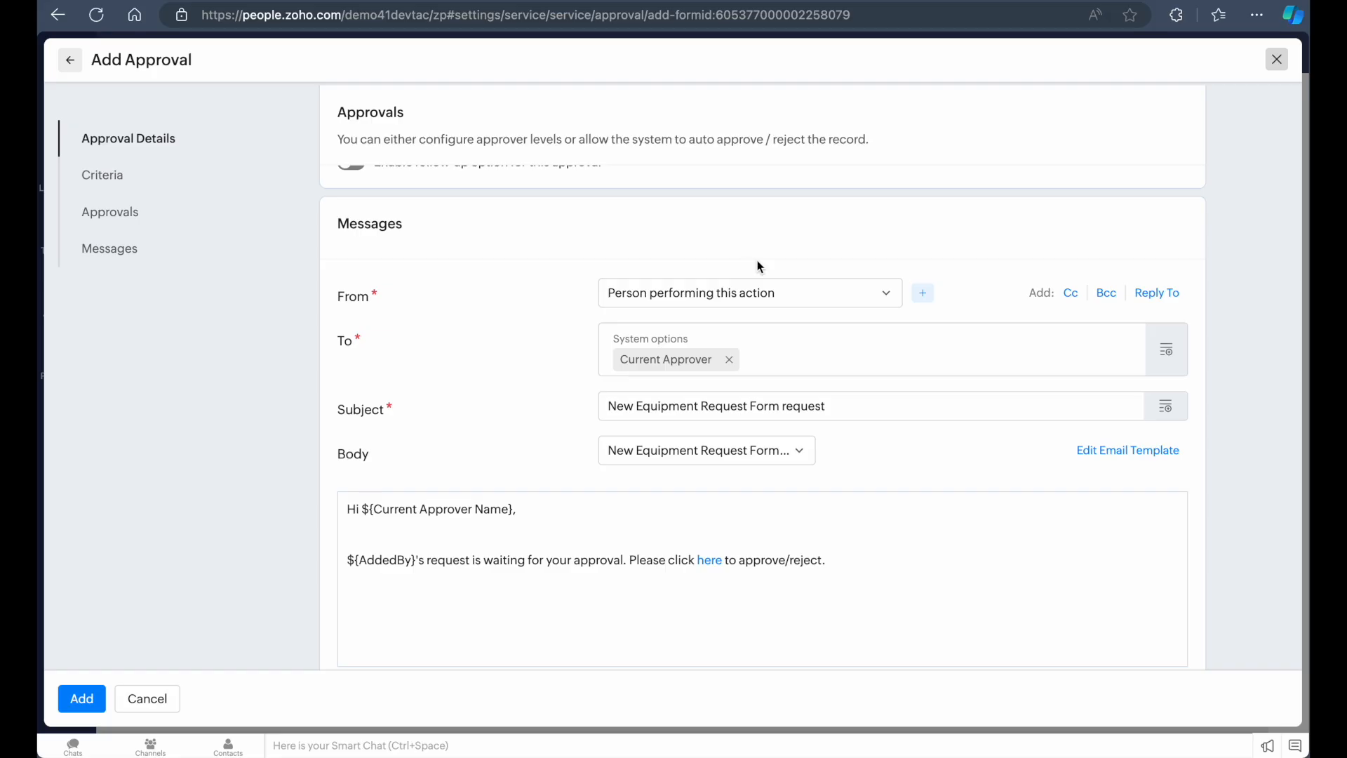
# Check the sender options for the approval message
pyautogui.click(775, 299)
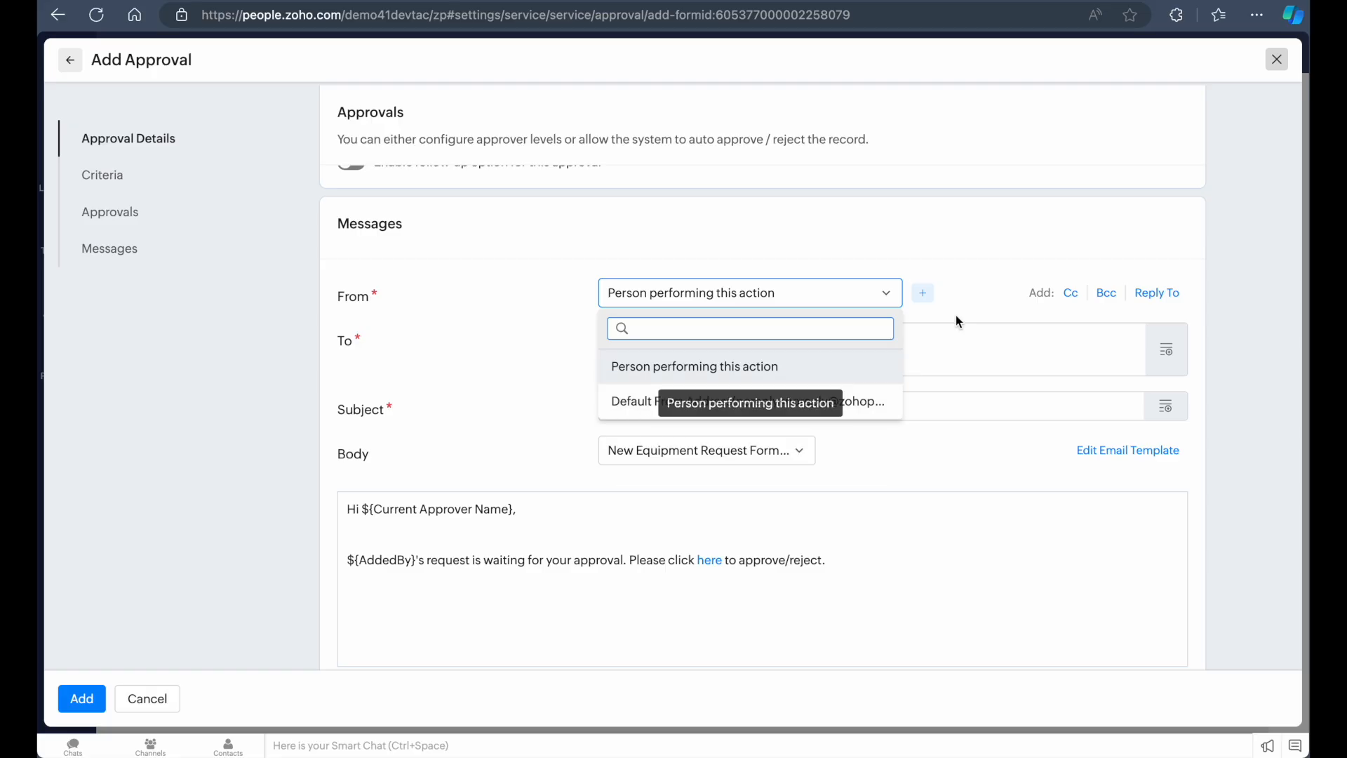
pyautogui.click(701, 366)
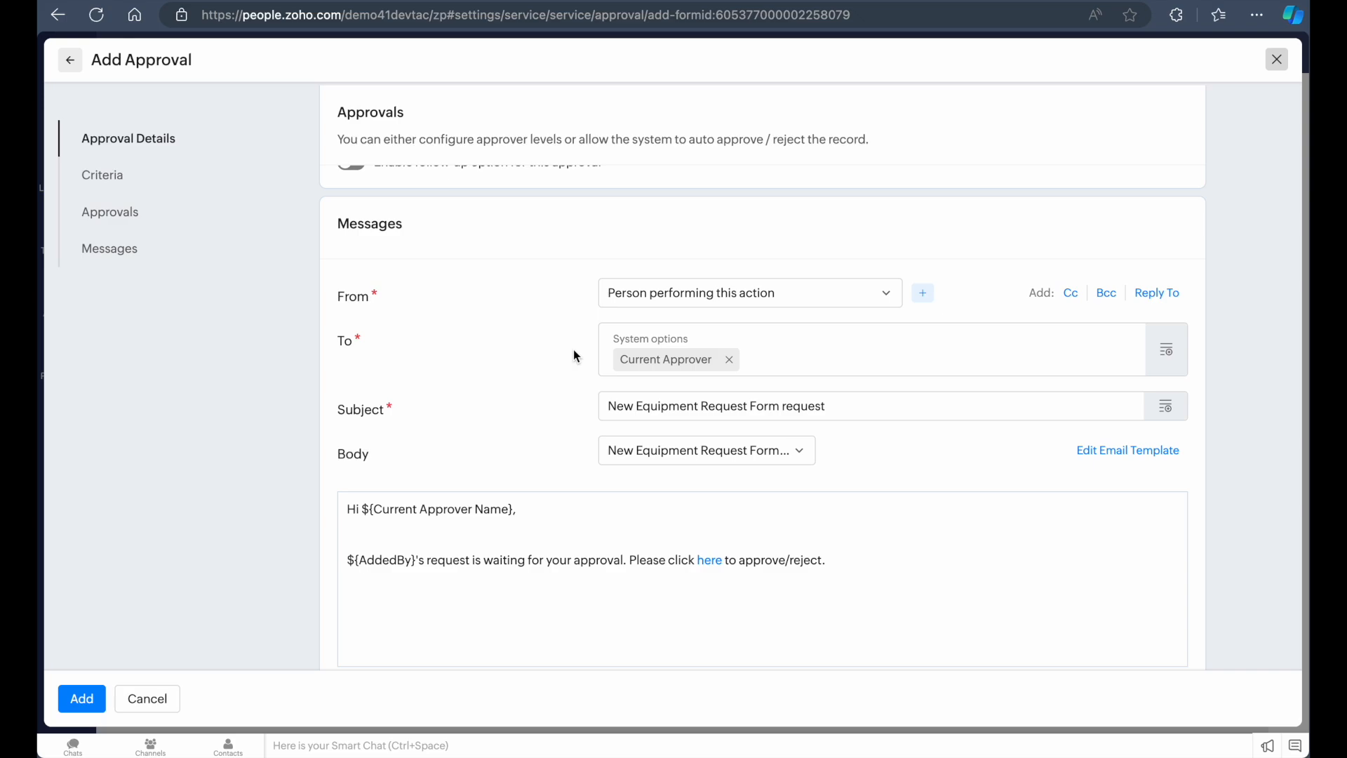
pyautogui.click(746, 295)
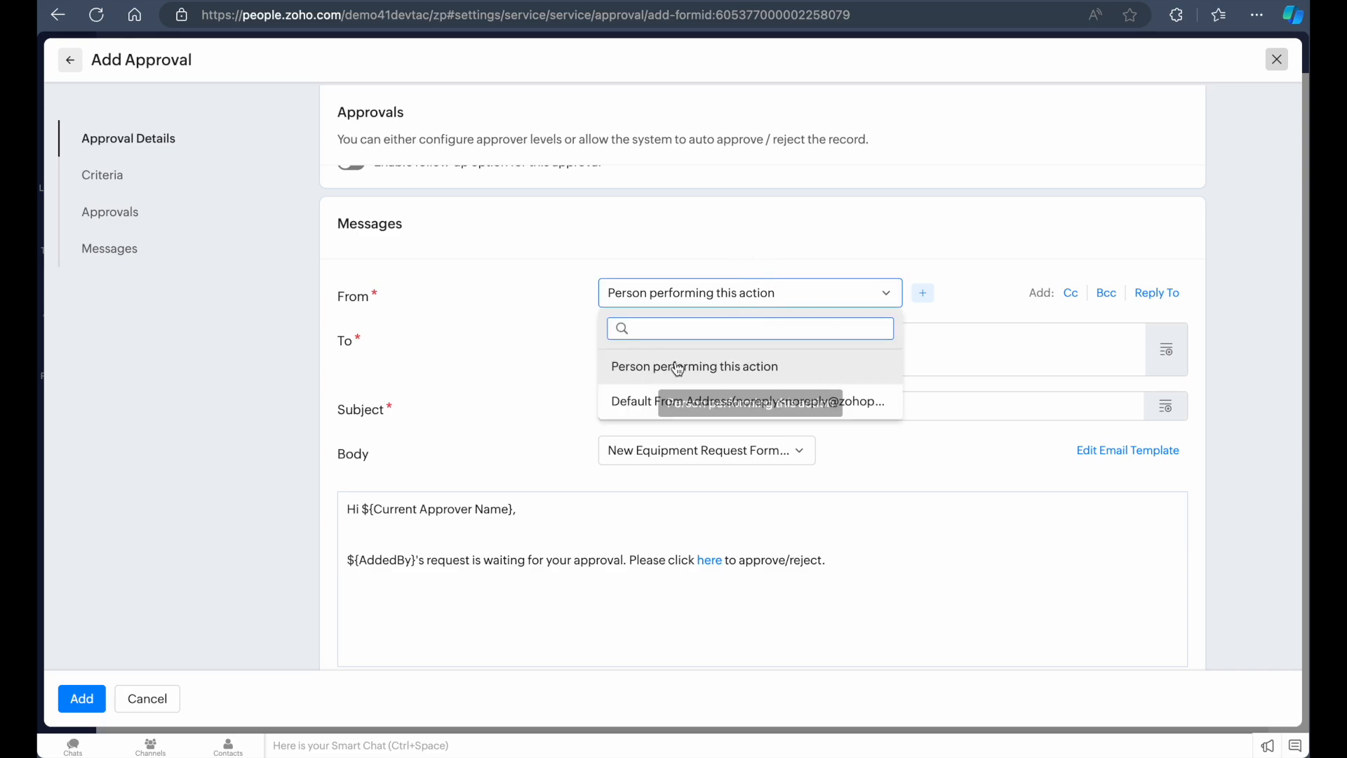
pyautogui.click(584, 295)
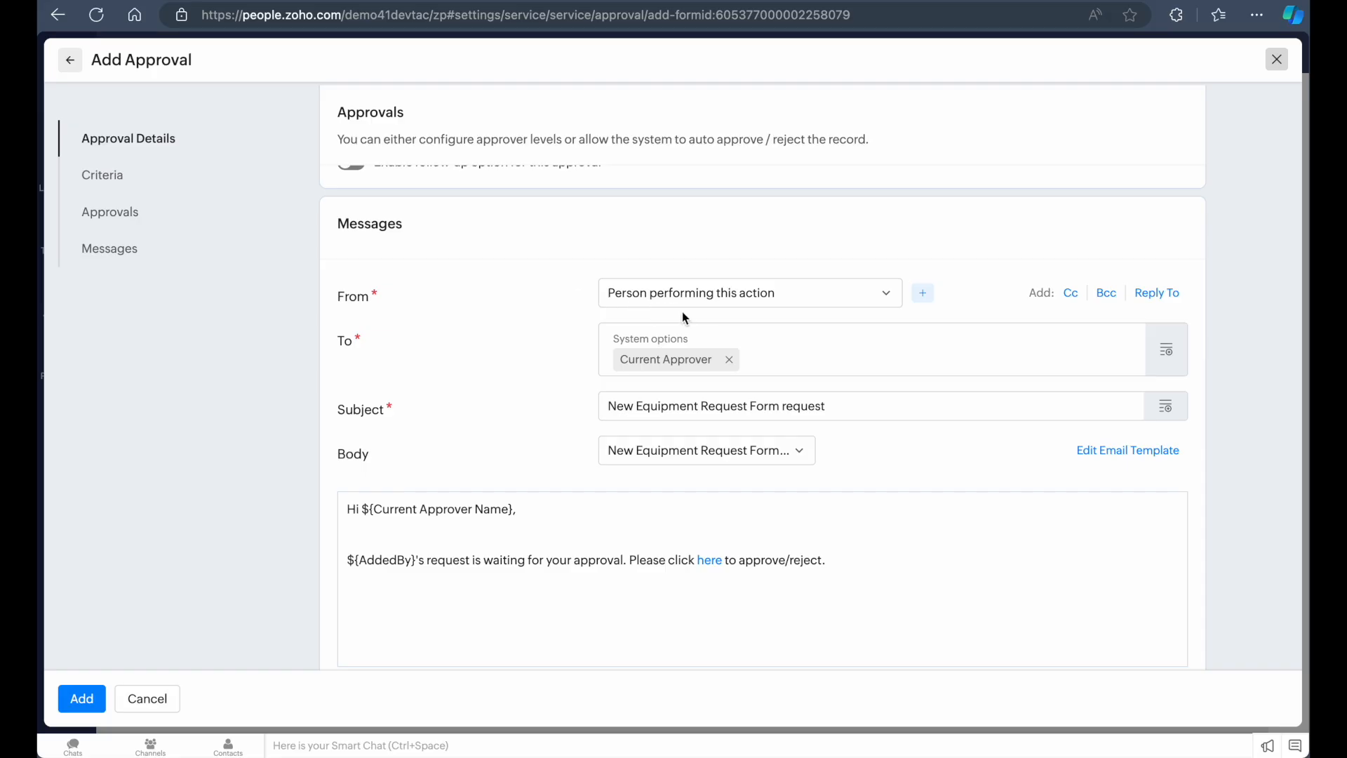
pyautogui.scroll(-1, 683, 317)
pyautogui.scroll(3, 703, 340)
pyautogui.scroll(-1, 706, 344)
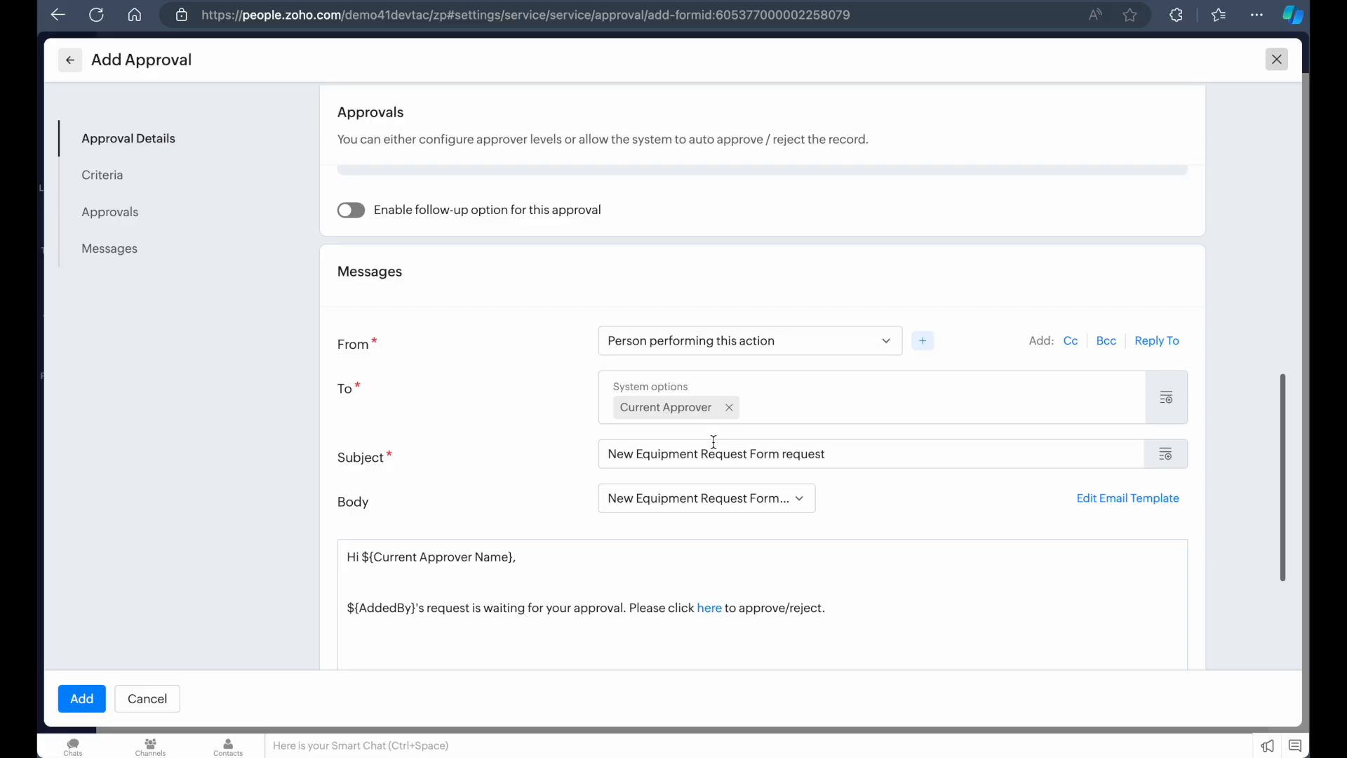
pyautogui.scroll(1, 714, 446)
pyautogui.scroll(2, 713, 449)
pyautogui.scroll(-5, 725, 491)
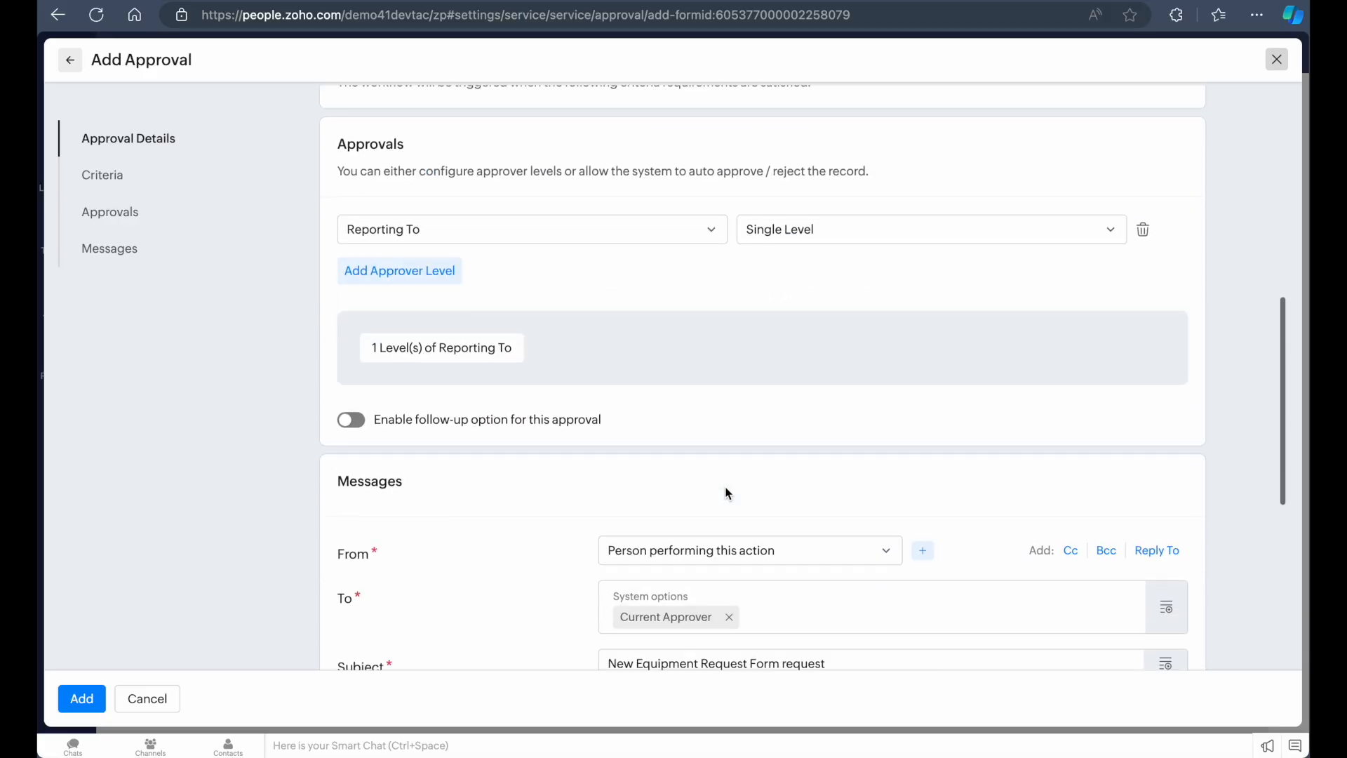
pyautogui.moveTo(686, 354)
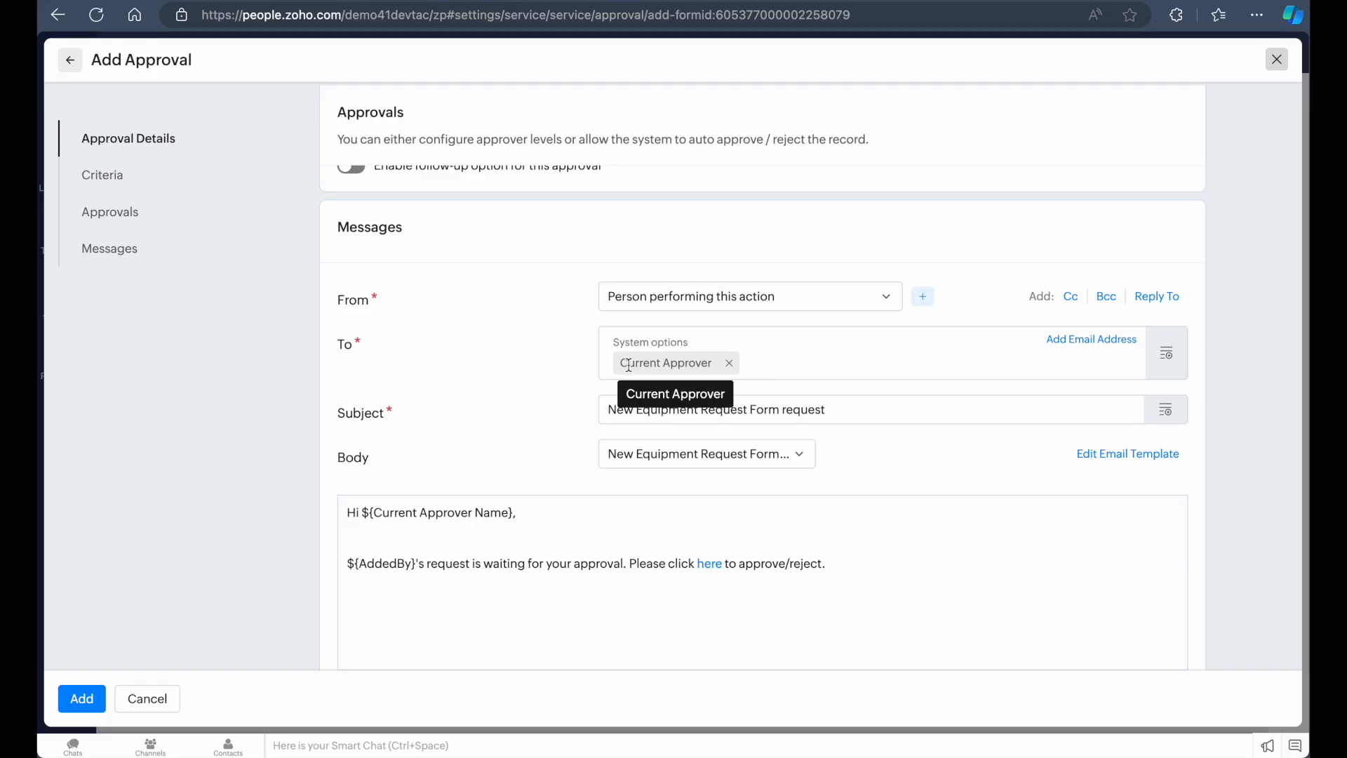
pyautogui.click(1081, 344)
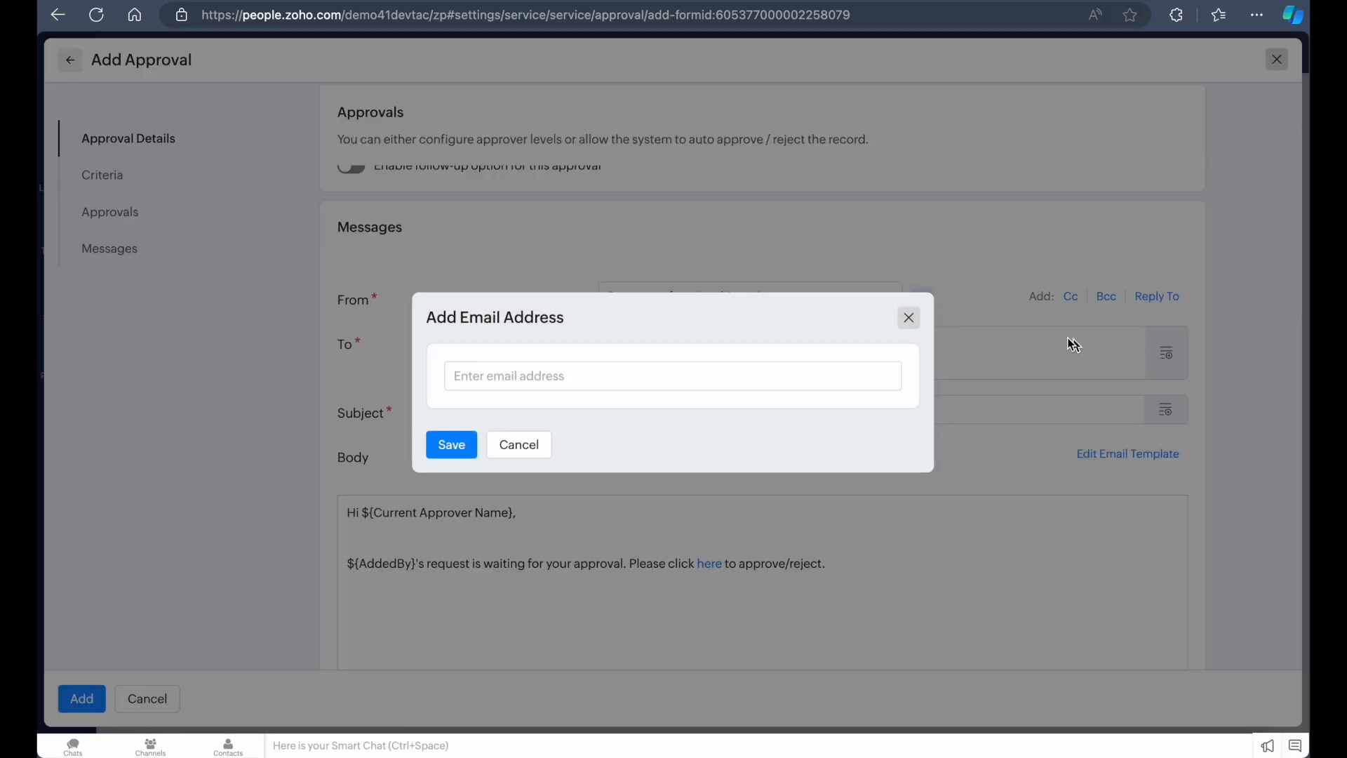
pyautogui.click(529, 373)
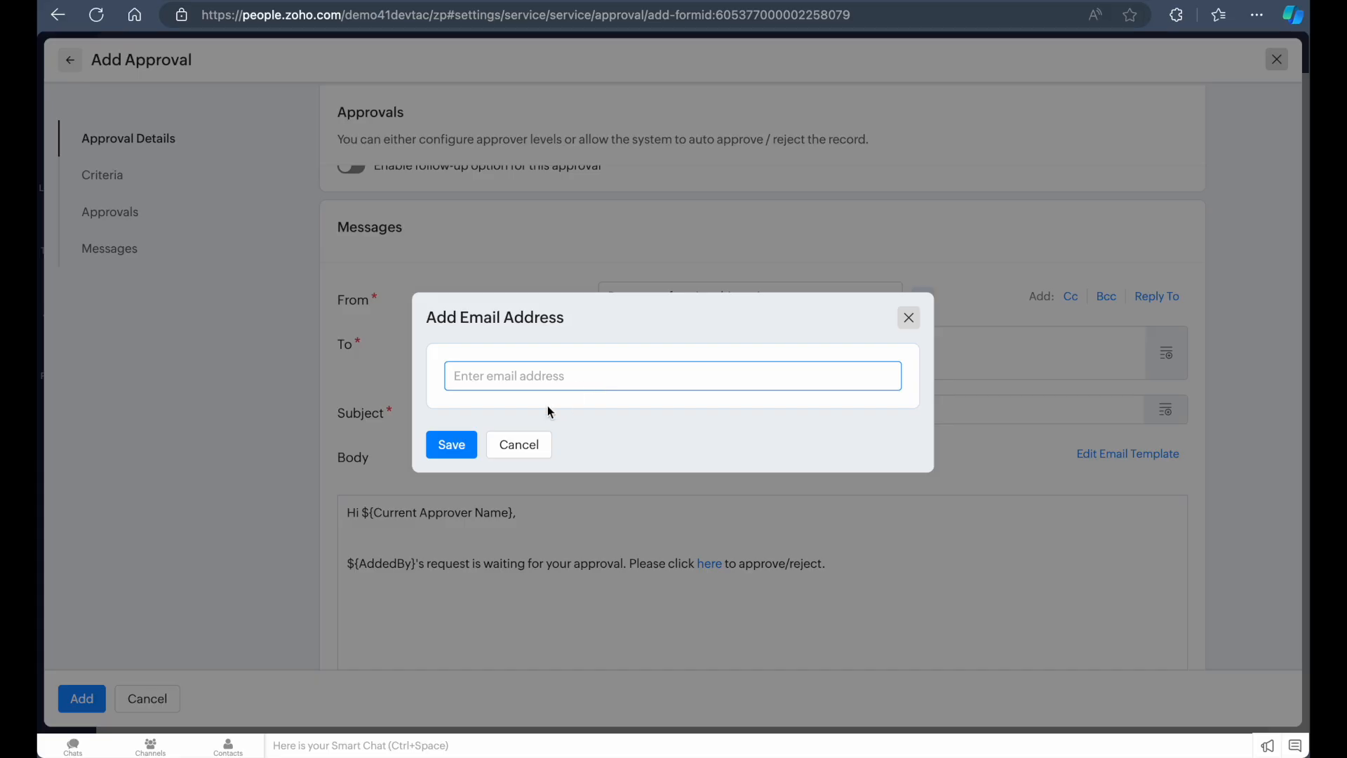
pyautogui.click(534, 448)
# Change the approval message subject to "New Equipment Request Form For Your Approval"
pyautogui.scroll(-1, 658, 437)
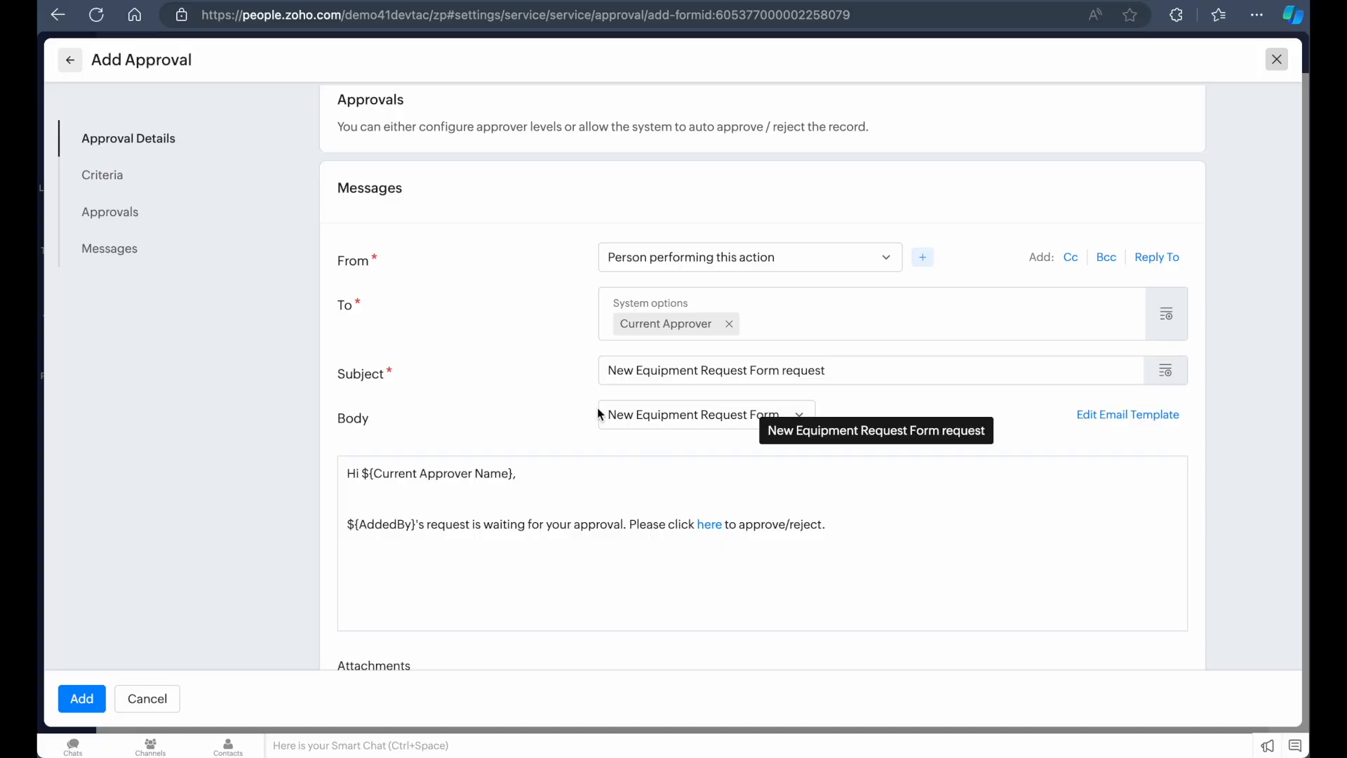
pyautogui.click(858, 367)
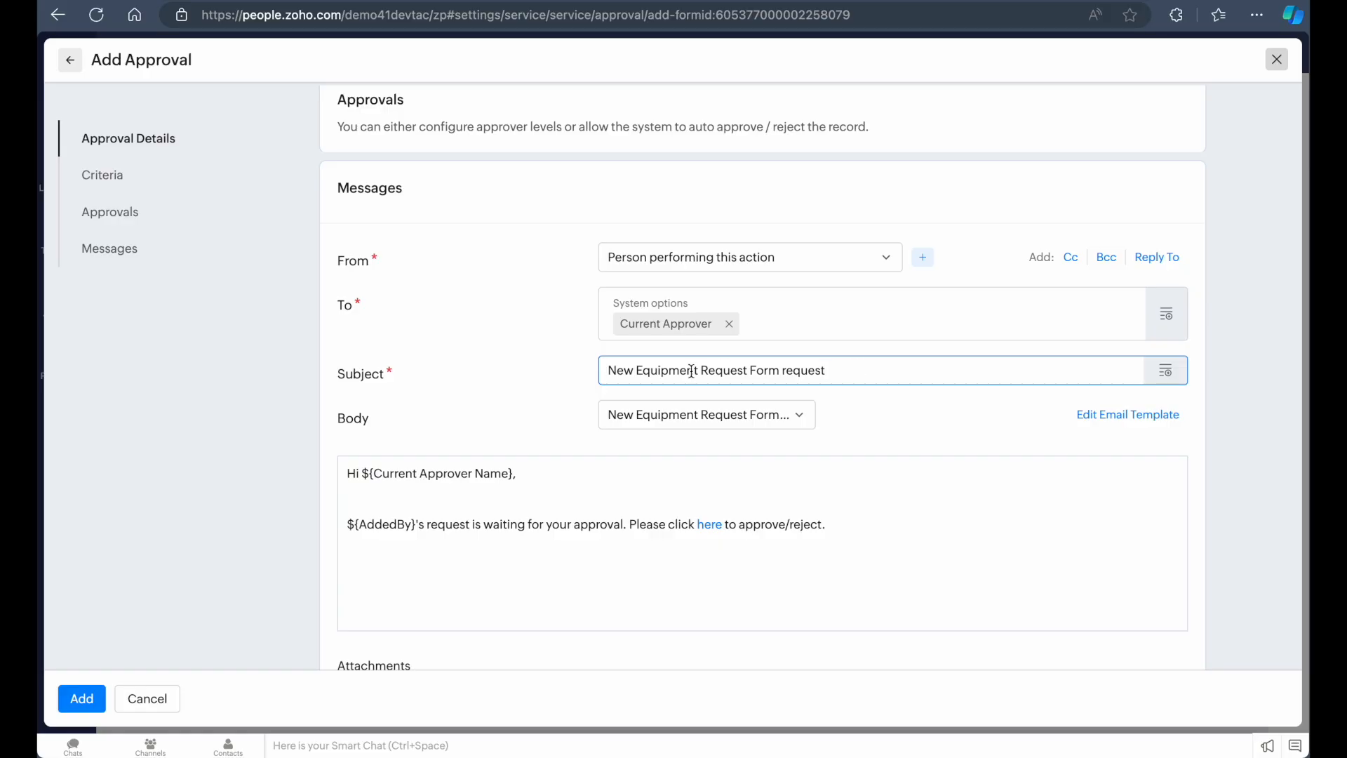
pyautogui.doubleClick(812, 370)
pyautogui.press('BackSpace')
pyautogui.write('Approval')
pyautogui.click(784, 370)
pyautogui.write('For Your')
# Examine the body template choices and the email template editor's merge field options
pyautogui.click(688, 414)
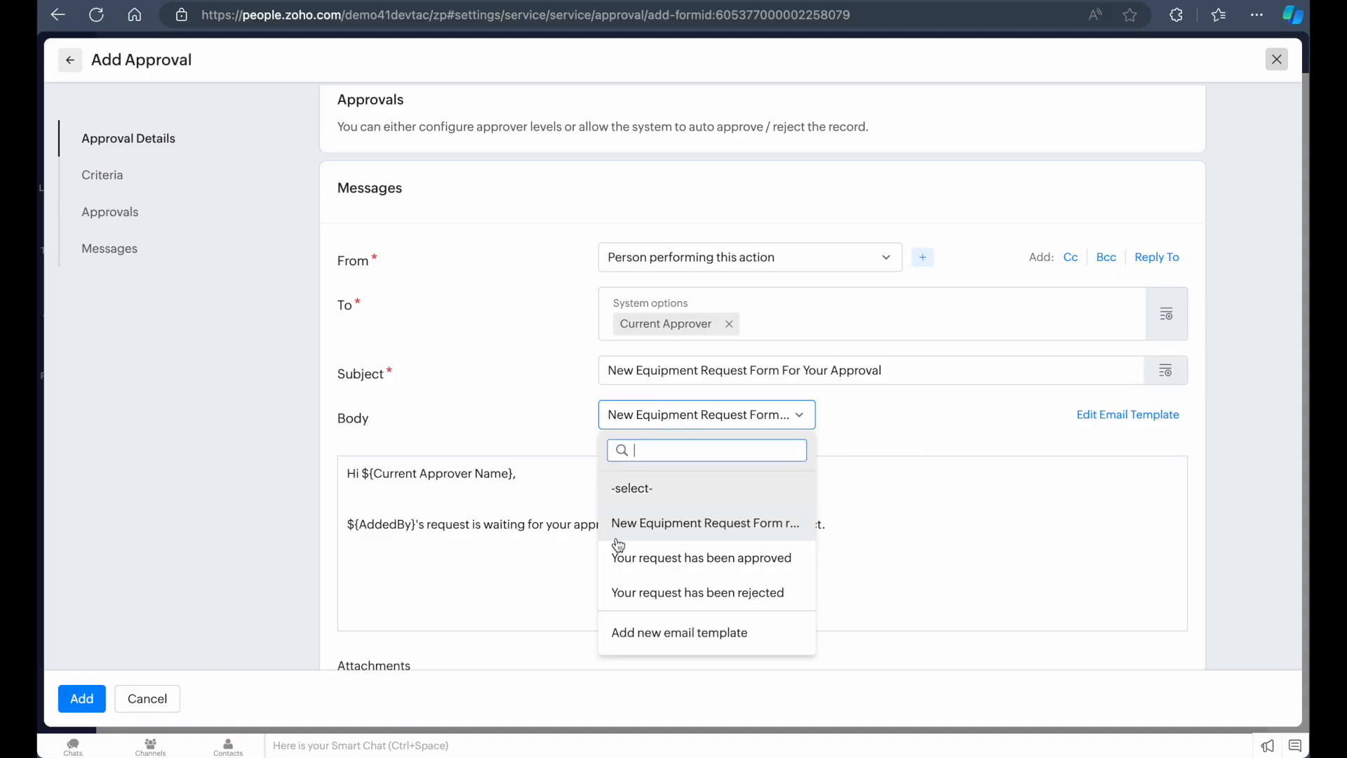
pyautogui.click(914, 411)
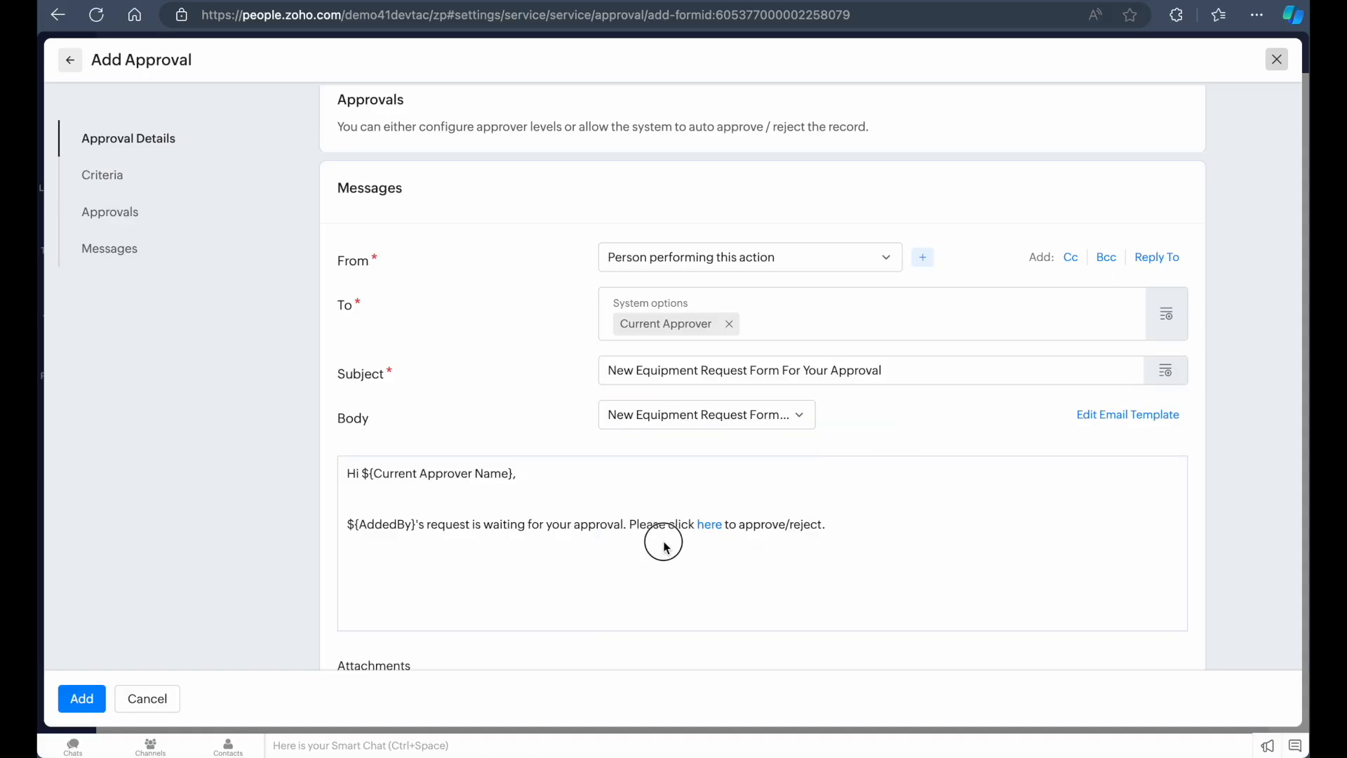
pyautogui.scroll(-1, 588, 565)
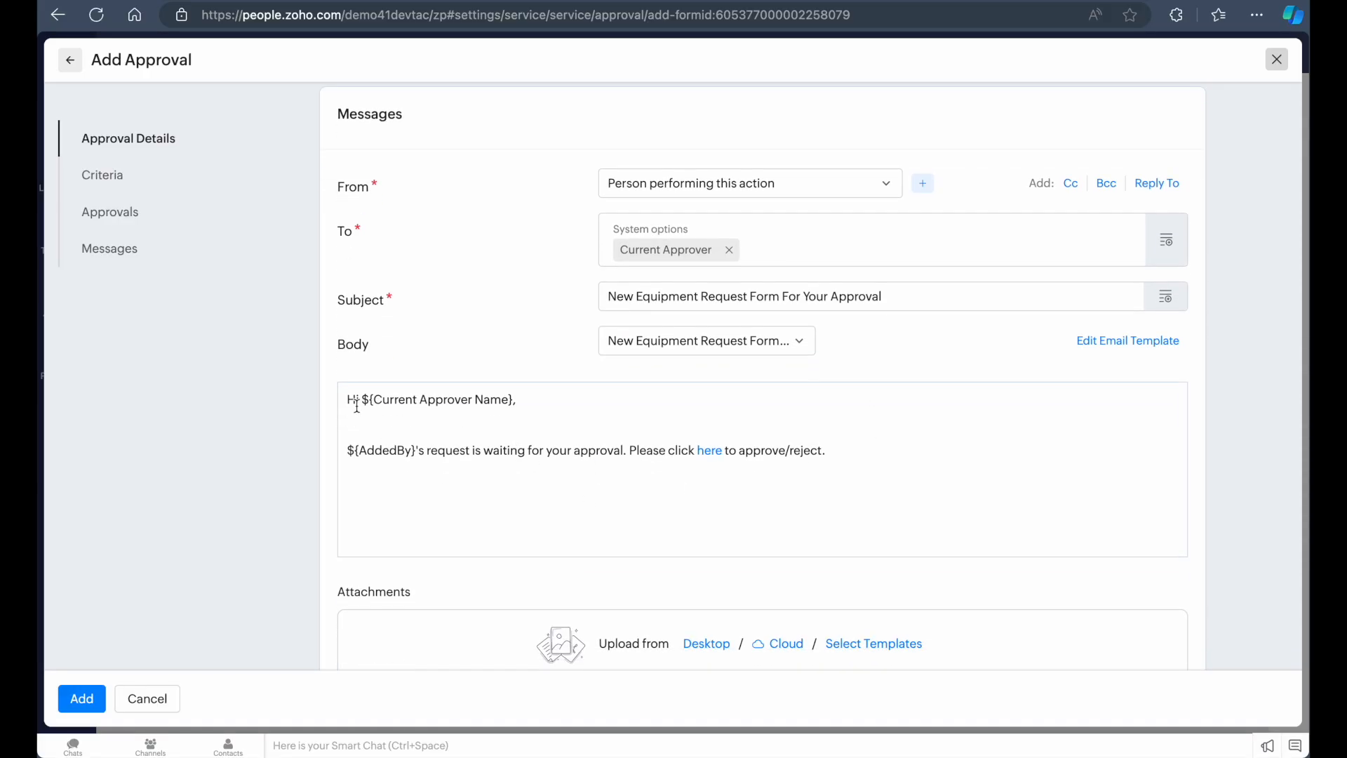
pyautogui.scroll(-1, 347, 477)
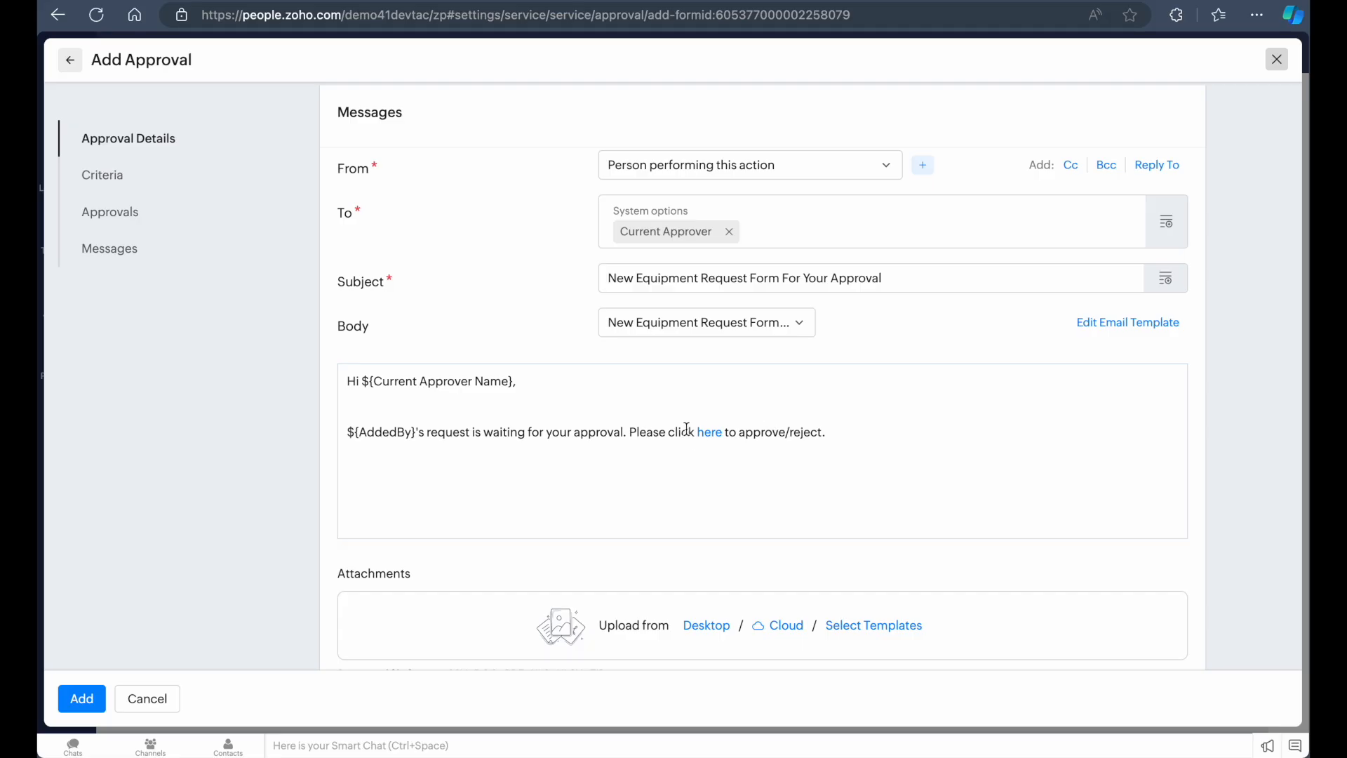
pyautogui.scroll(-2, 840, 447)
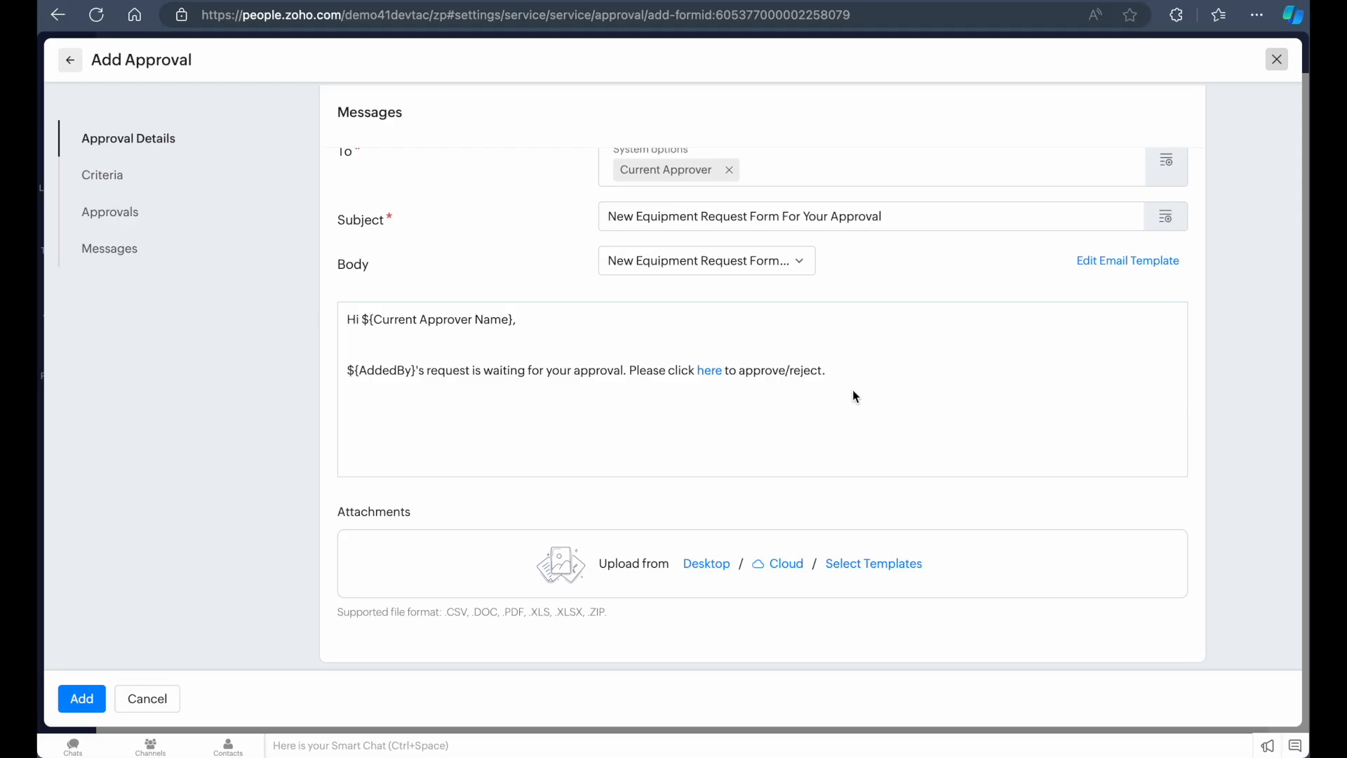
pyautogui.click(1127, 261)
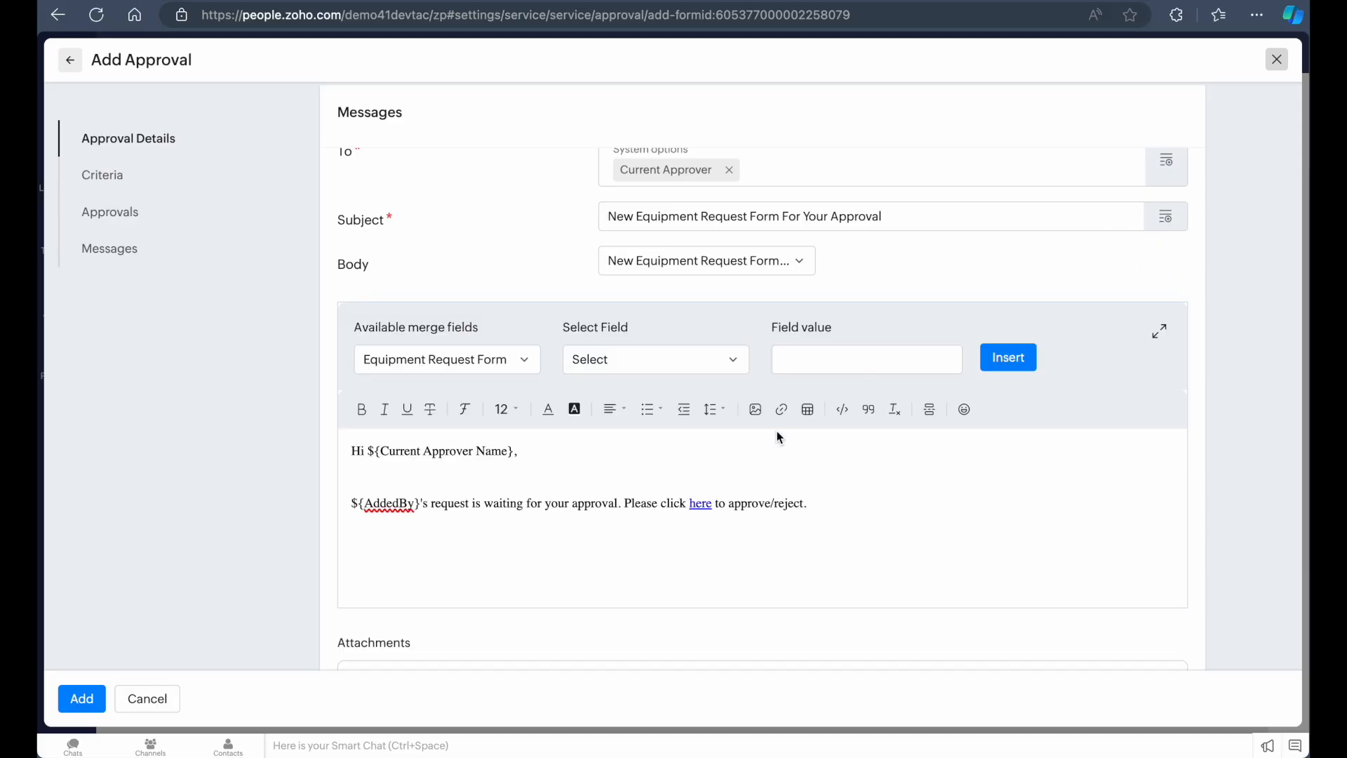
pyautogui.scroll(-3, 777, 432)
pyautogui.click(894, 392)
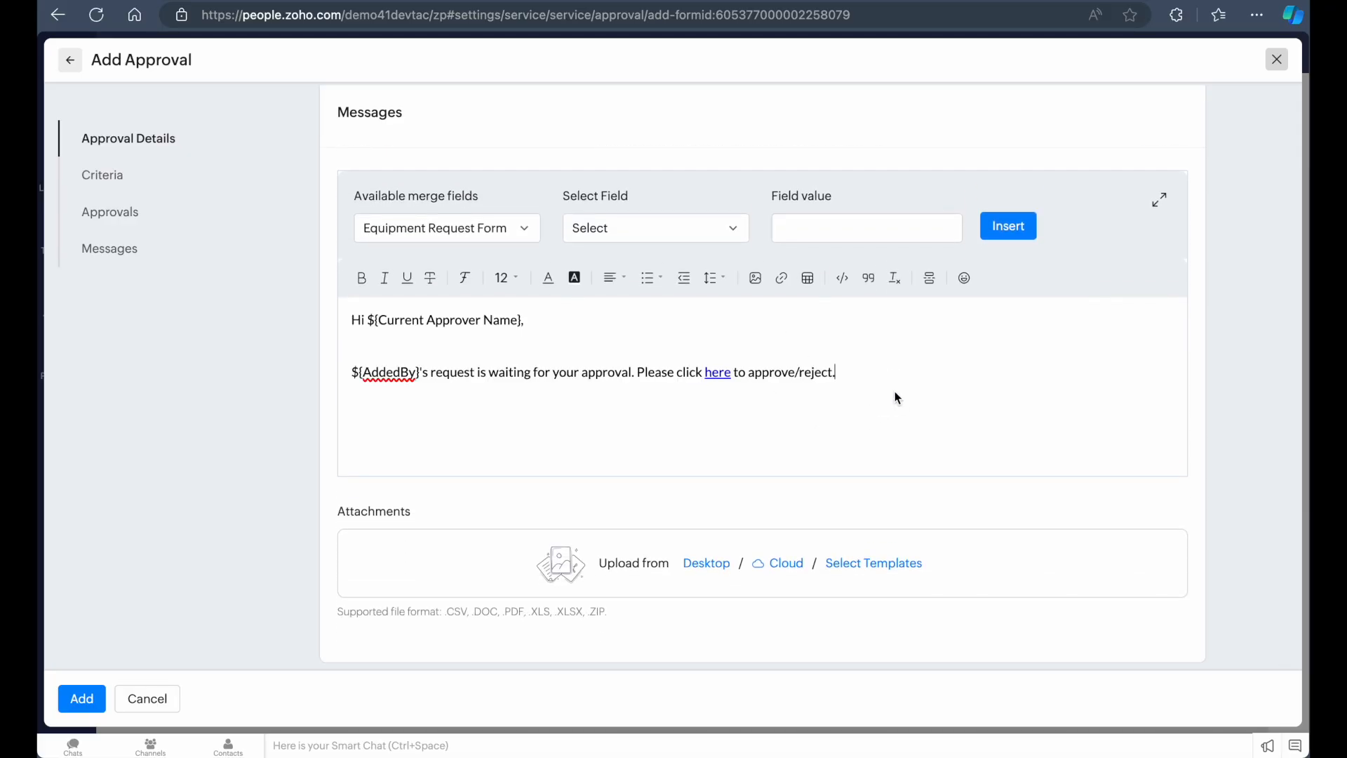
pyautogui.scroll(1, 842, 385)
pyautogui.scroll(-1, 840, 380)
pyautogui.scroll(3, 842, 383)
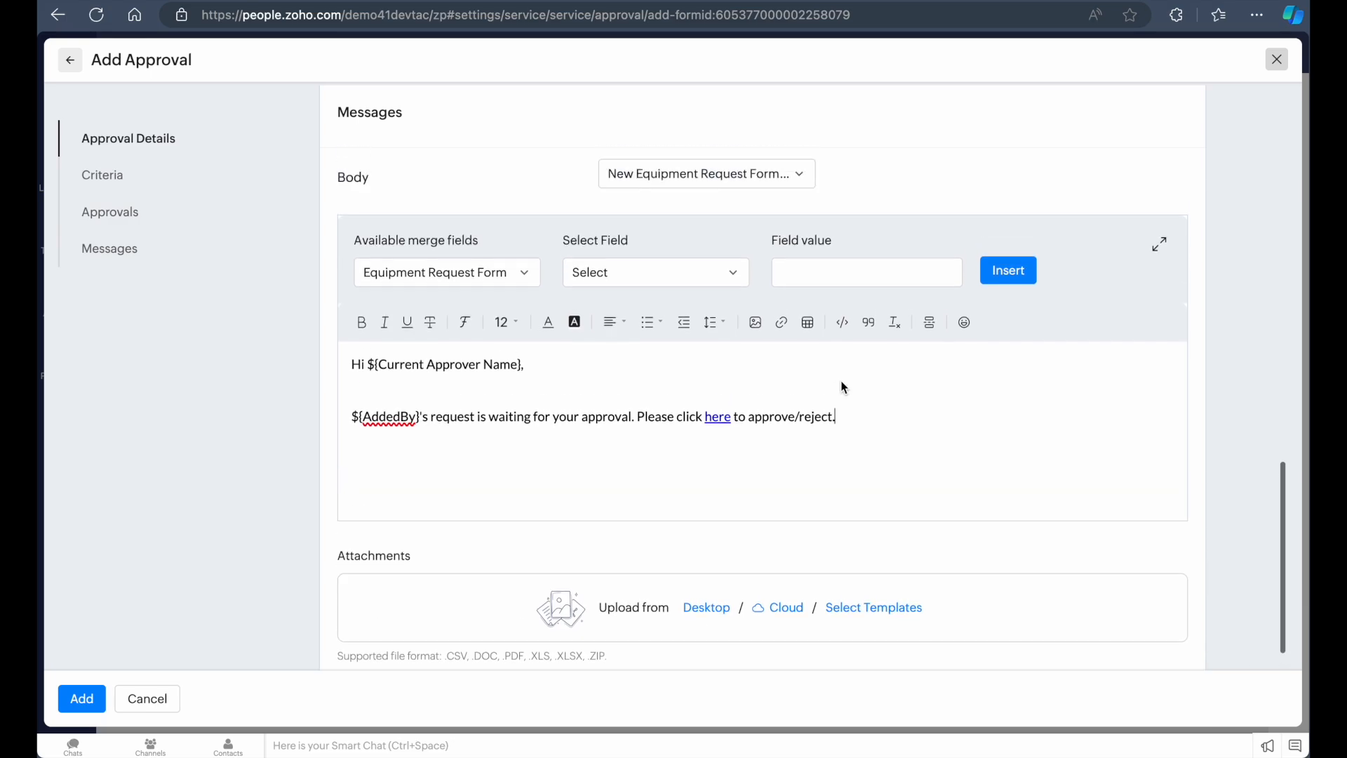
pyautogui.scroll(-3, 841, 381)
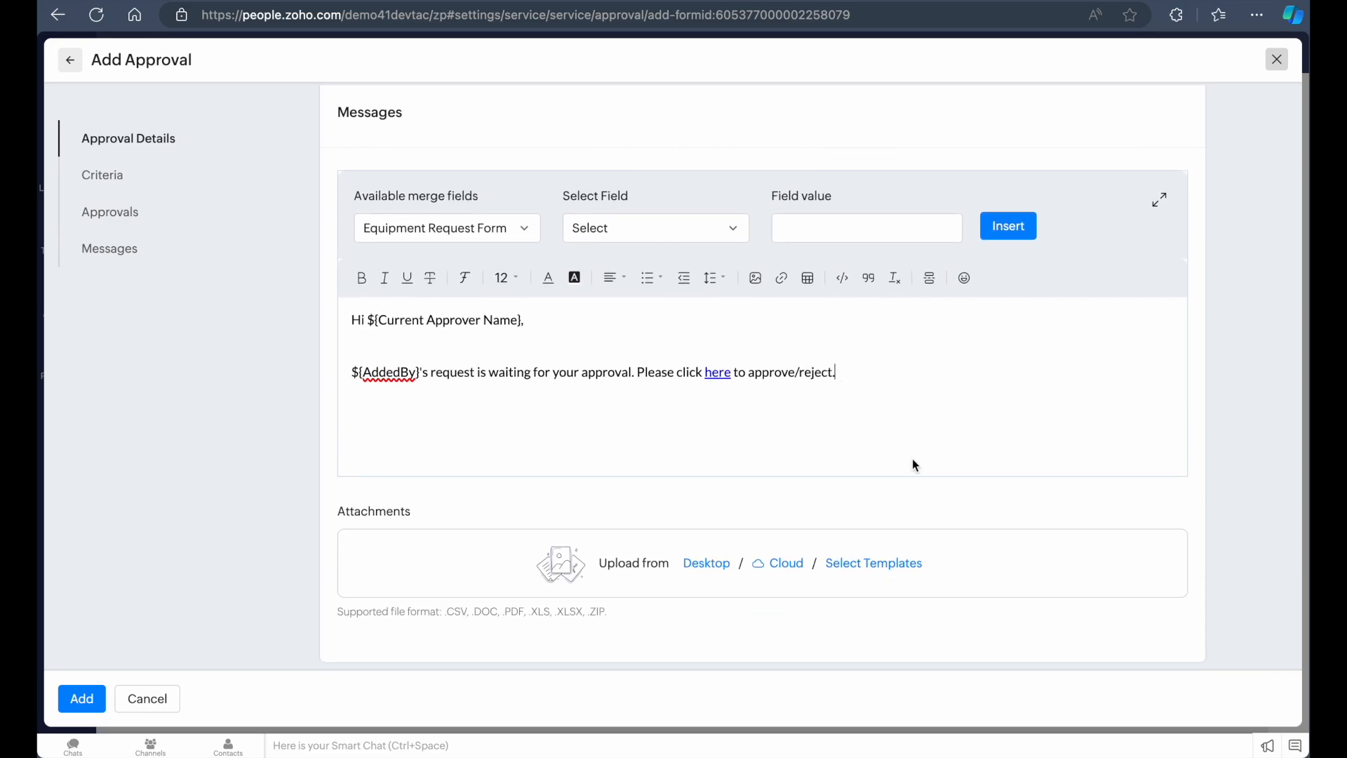
pyautogui.click(479, 237)
pyautogui.click(655, 228)
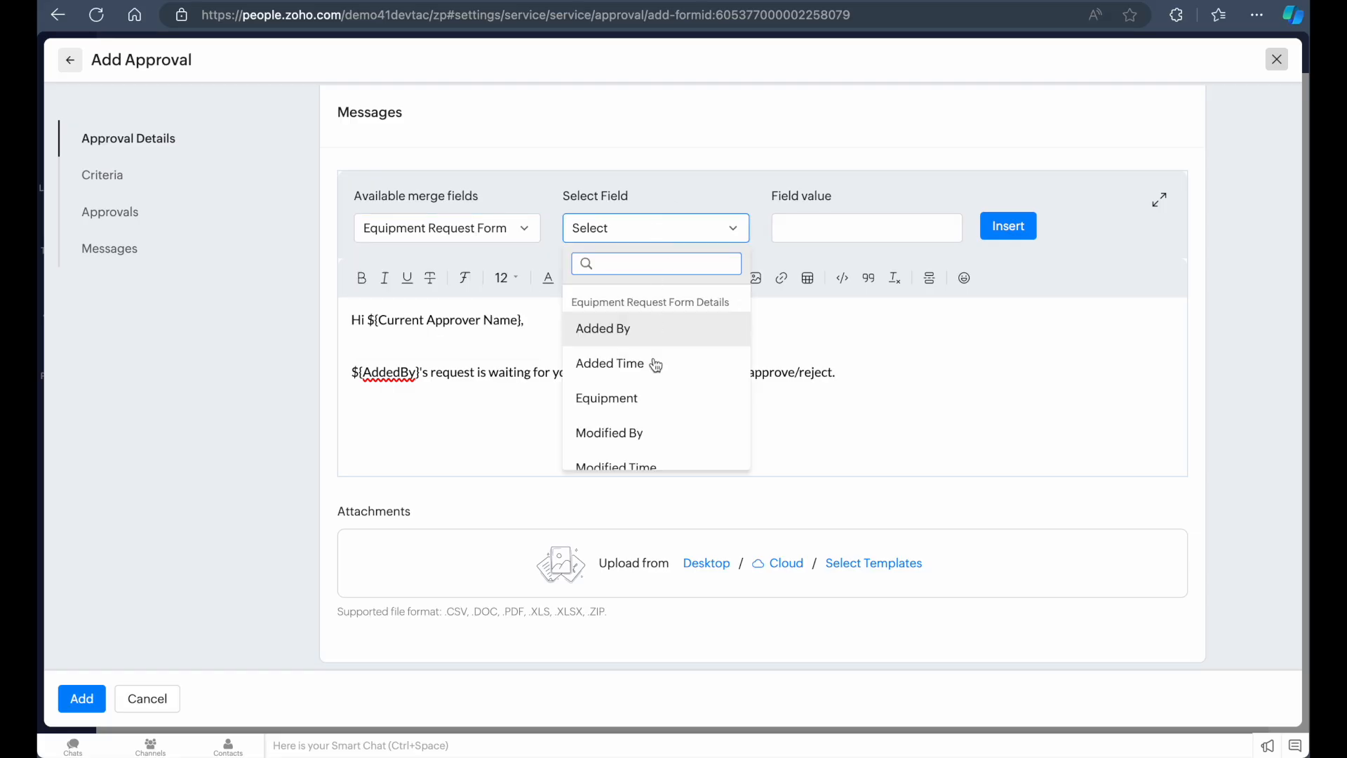
pyautogui.scroll(-2, 639, 421)
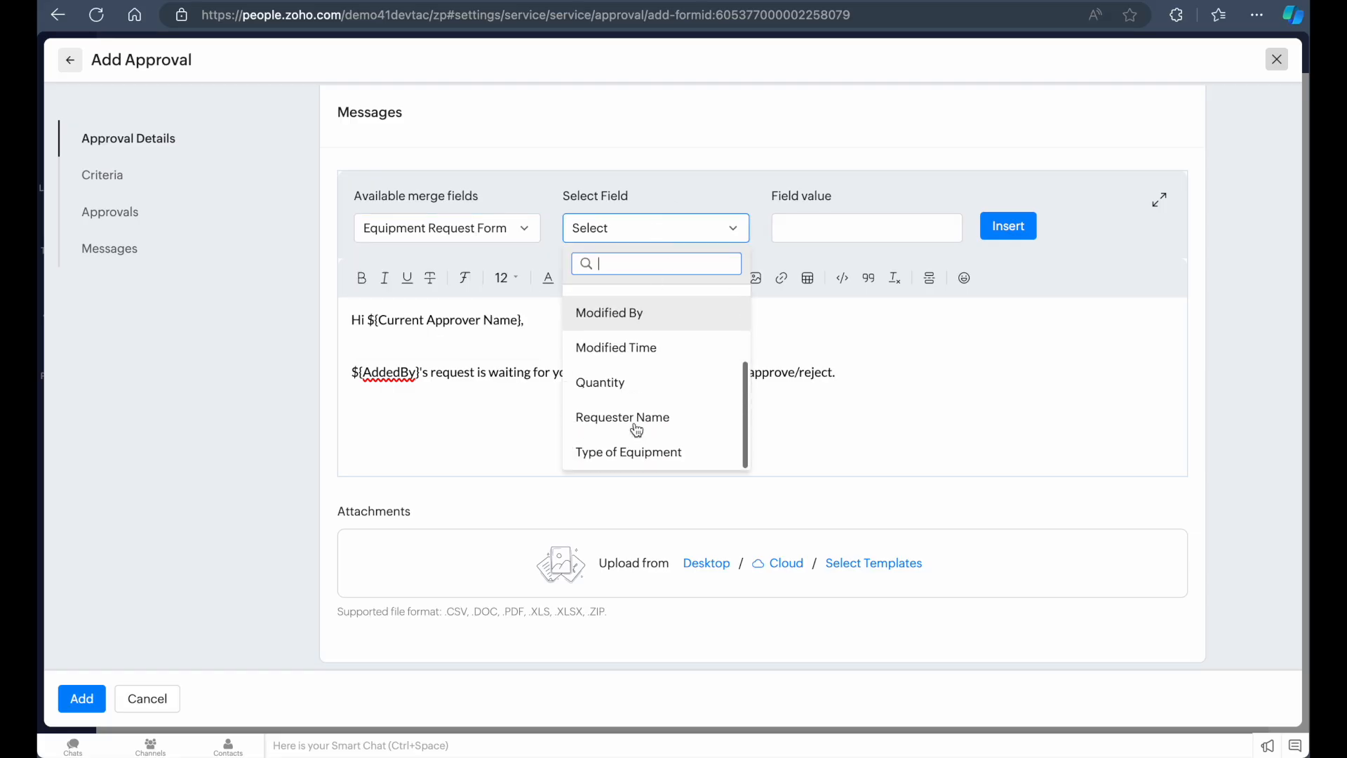
pyautogui.click(853, 223)
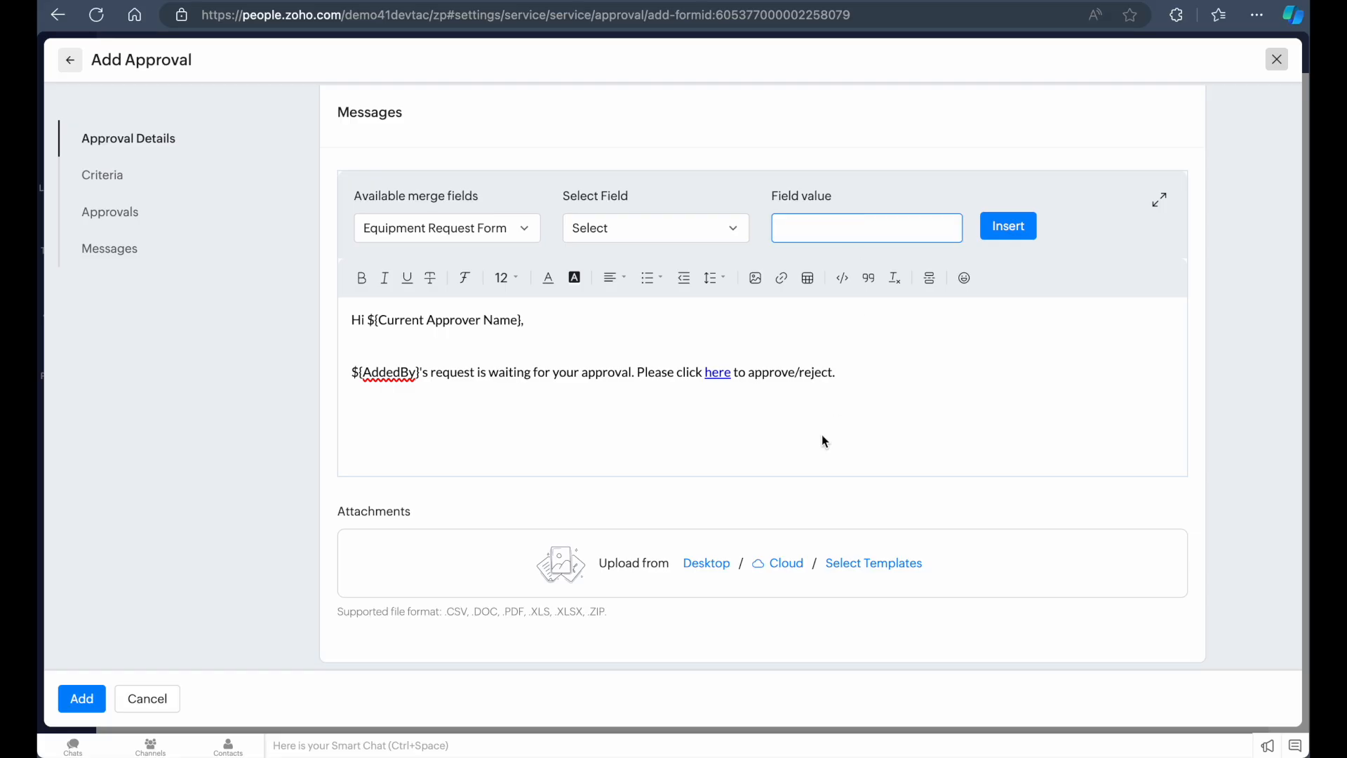
pyautogui.scroll(1, 840, 425)
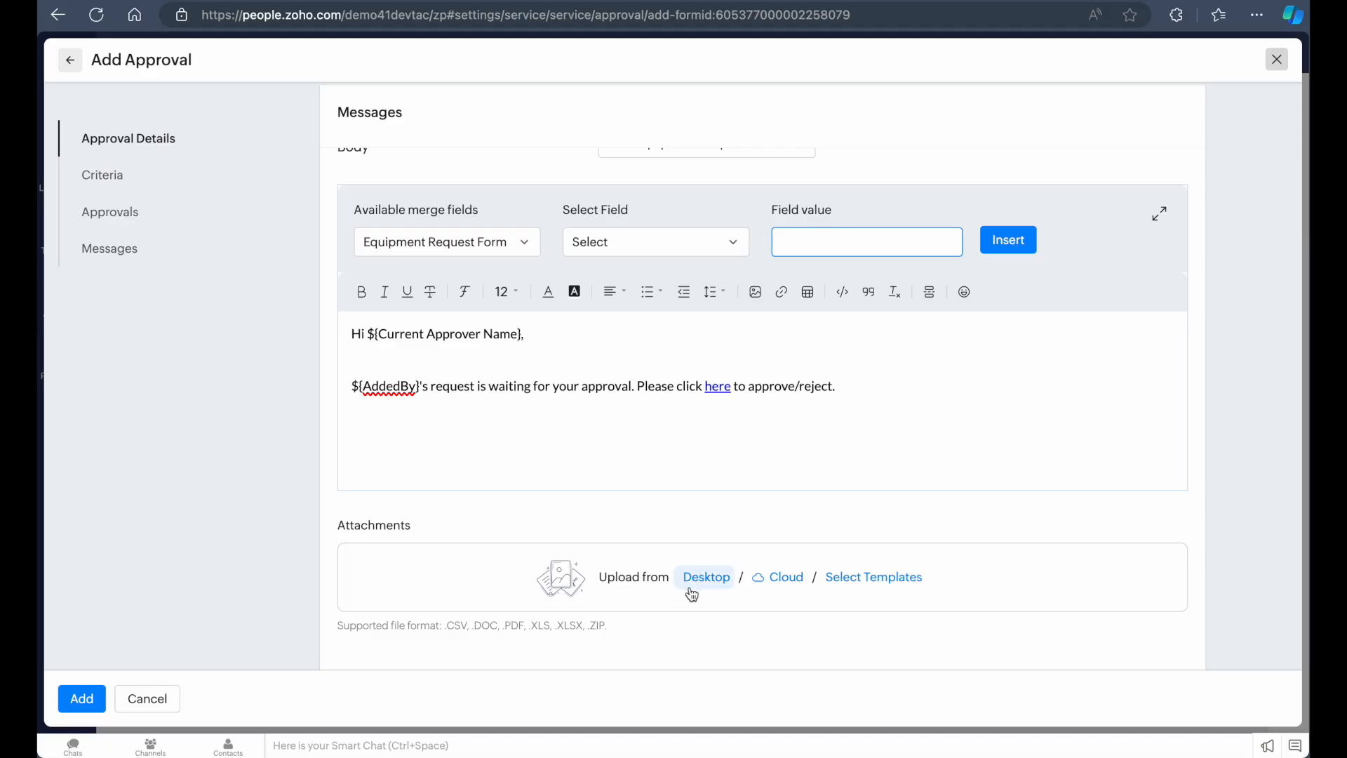
pyautogui.scroll(2, 631, 581)
pyautogui.scroll(-3, 633, 584)
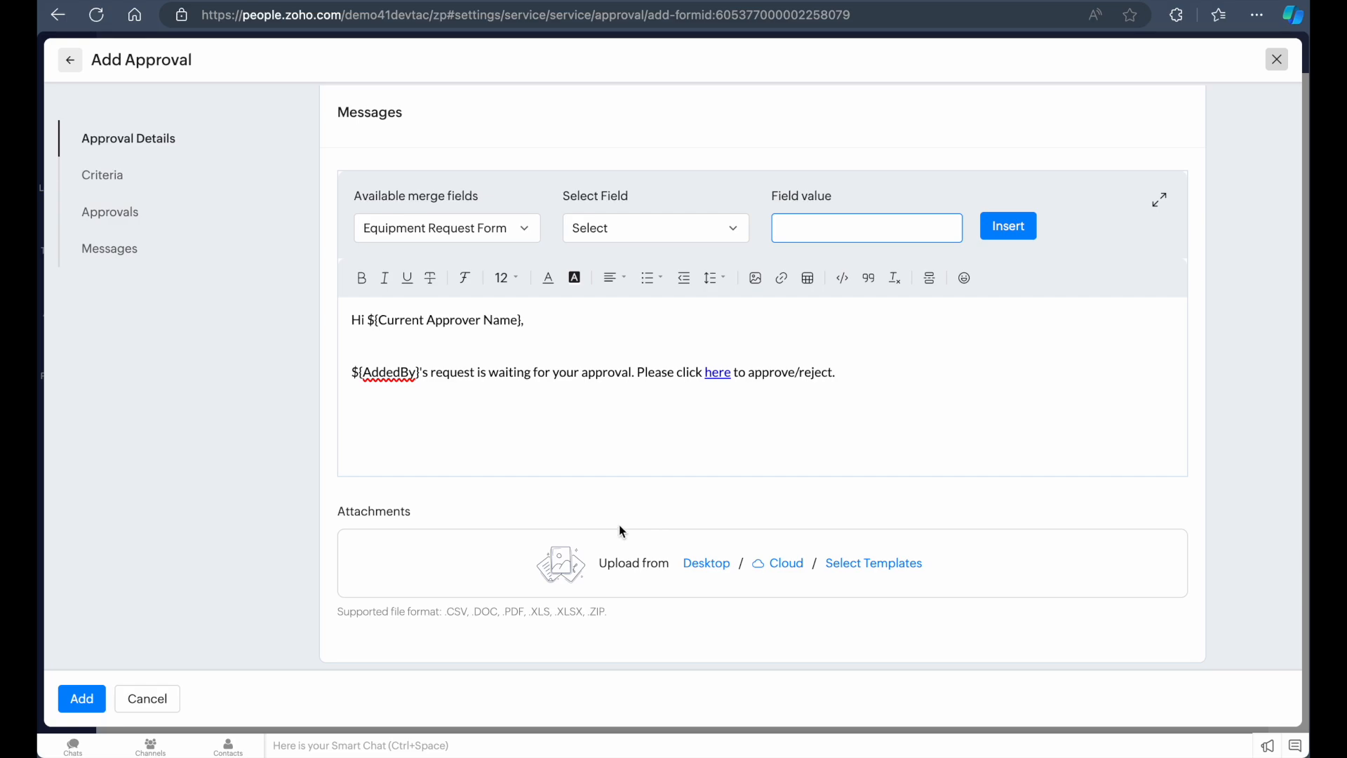
pyautogui.scroll(2, 722, 495)
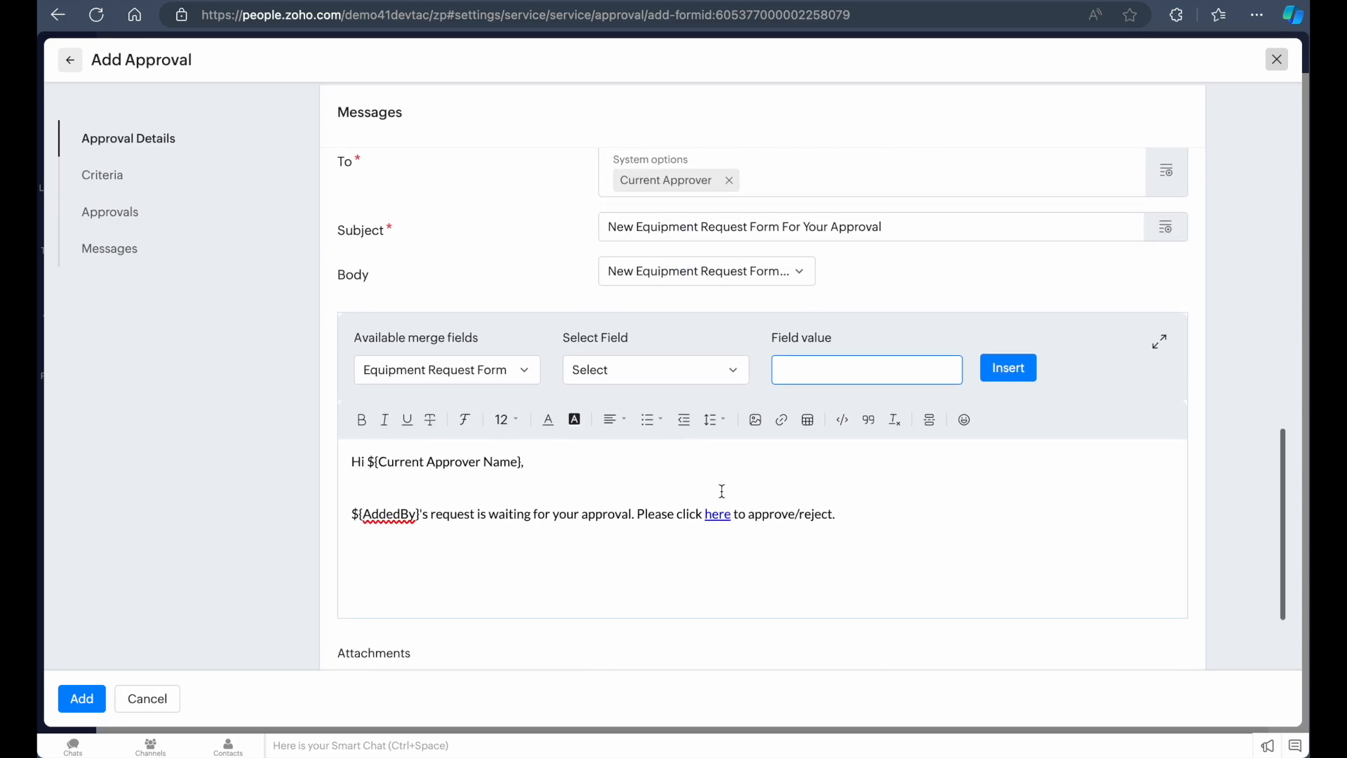
pyautogui.scroll(-2, 721, 491)
pyautogui.scroll(2, 1024, 323)
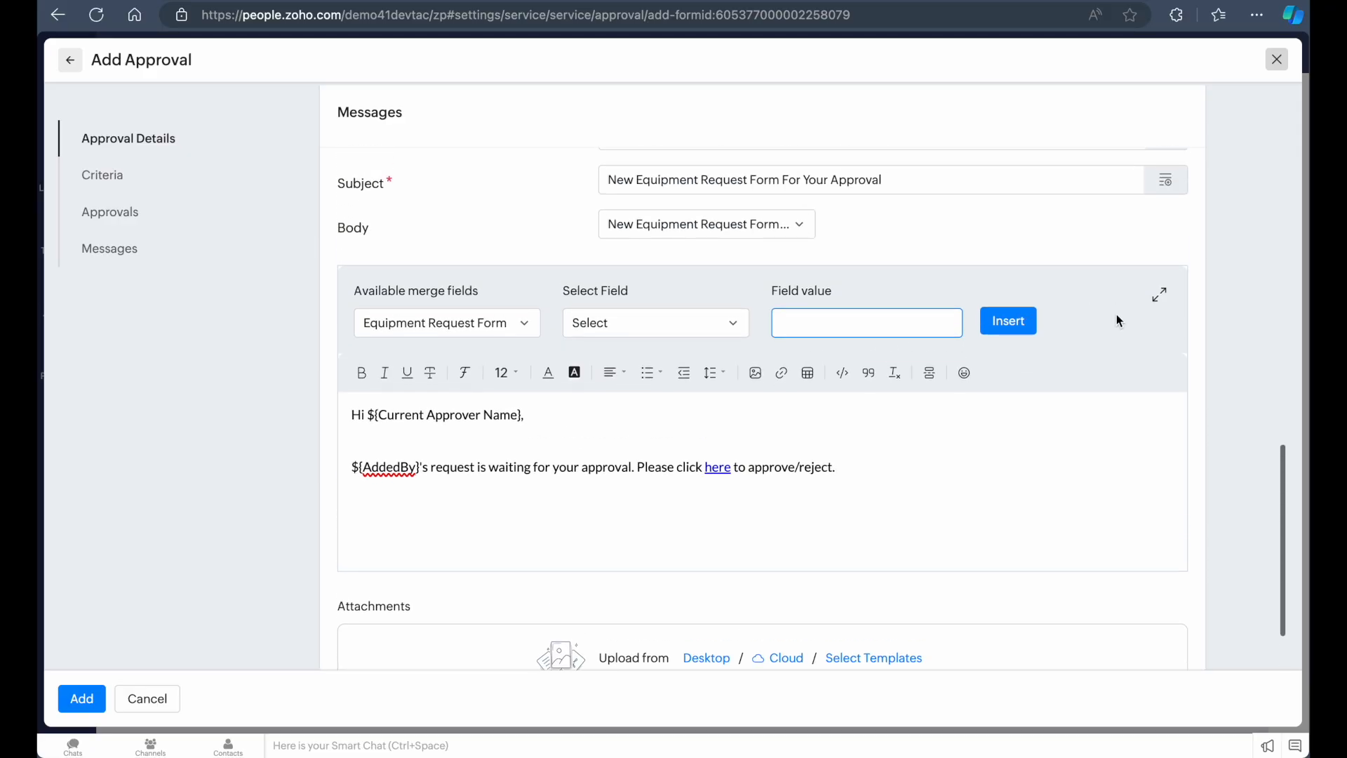
pyautogui.scroll(-1, 811, 460)
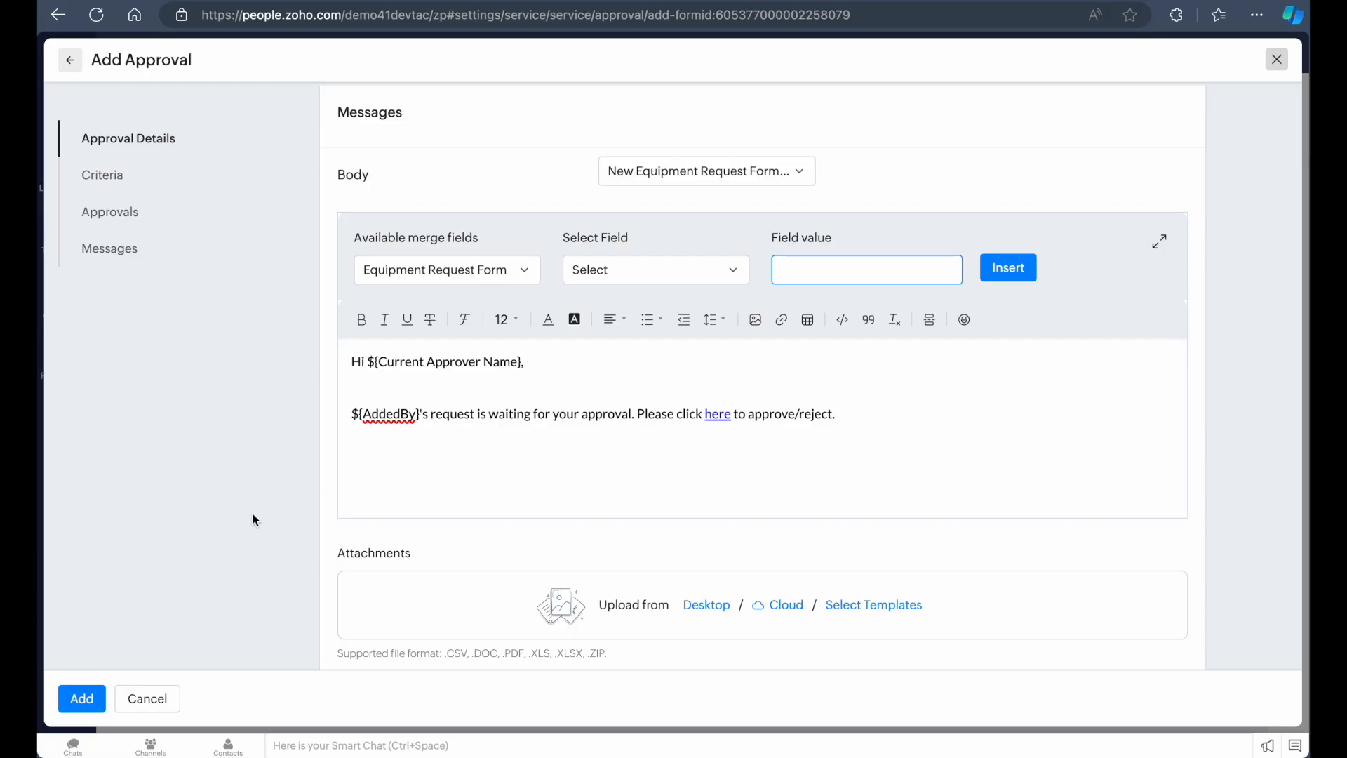
# Save the new approval for the Equipment Request Form
pyautogui.click(265, 465)
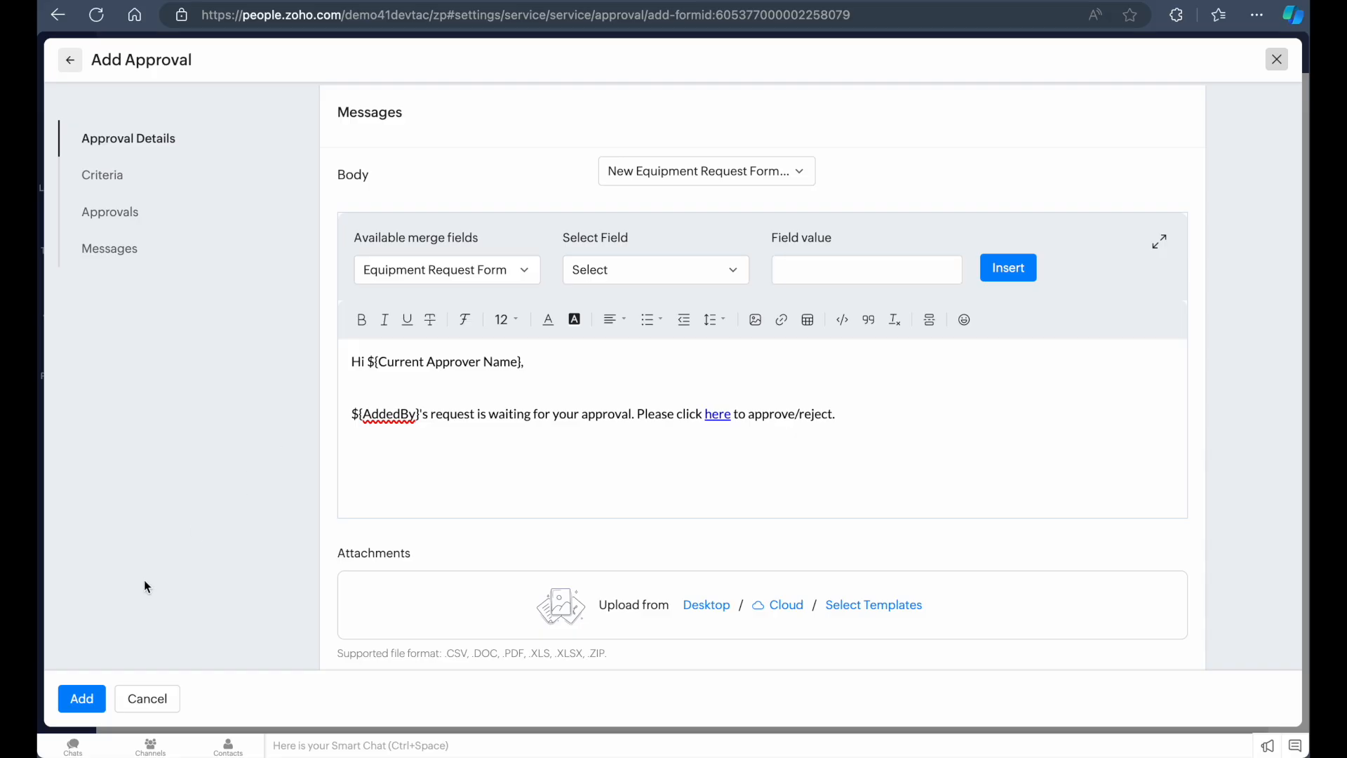
pyautogui.click(82, 699)
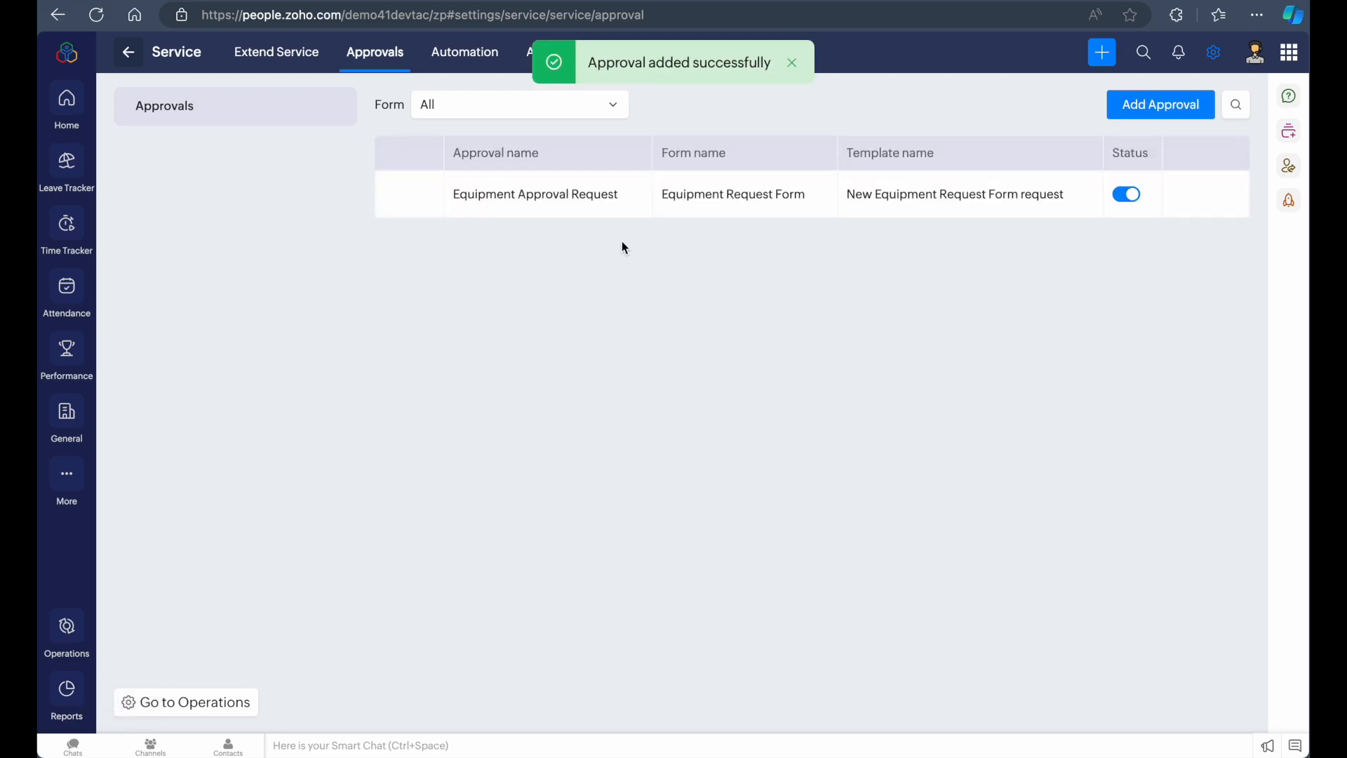
# Start a new email alert under Automation actions and choose Equipment Request Form as its form
pyautogui.moveTo(538, 208)
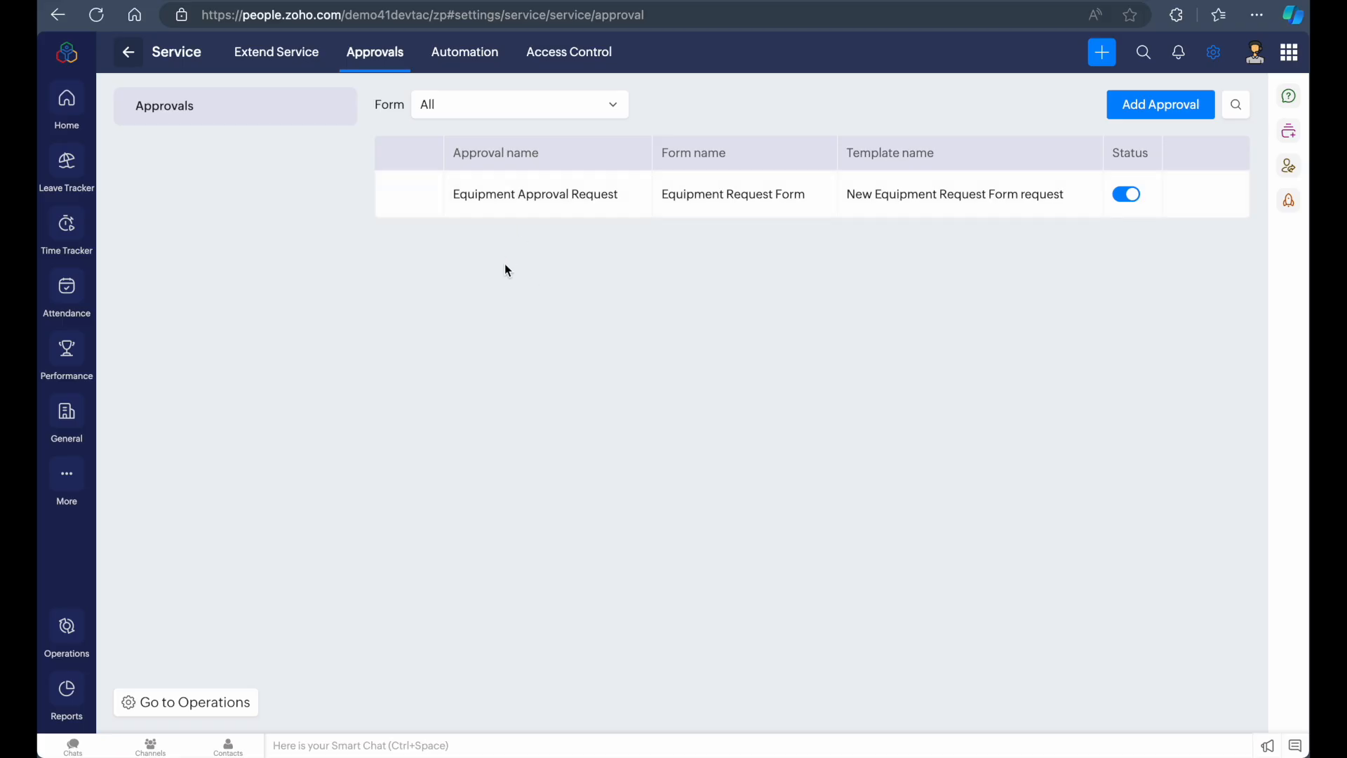
pyautogui.click(463, 56)
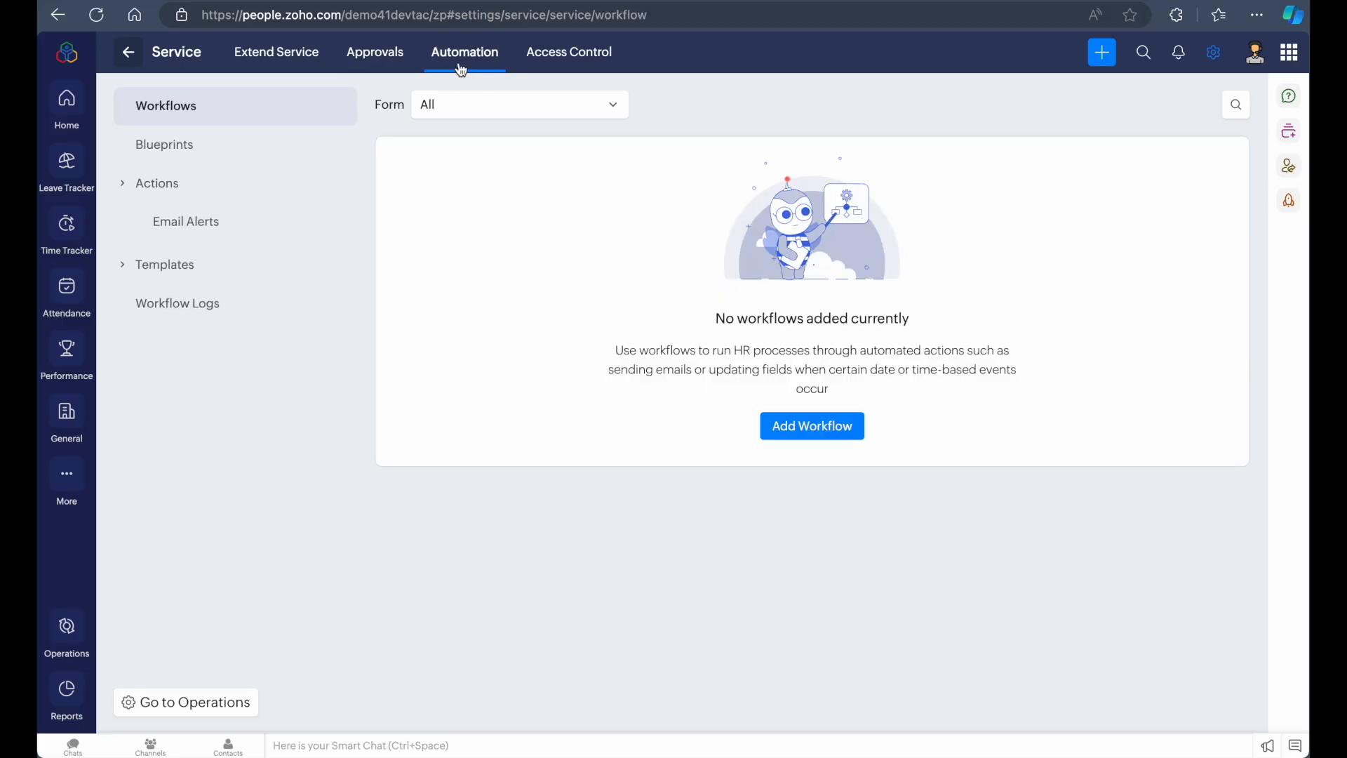
pyautogui.click(153, 183)
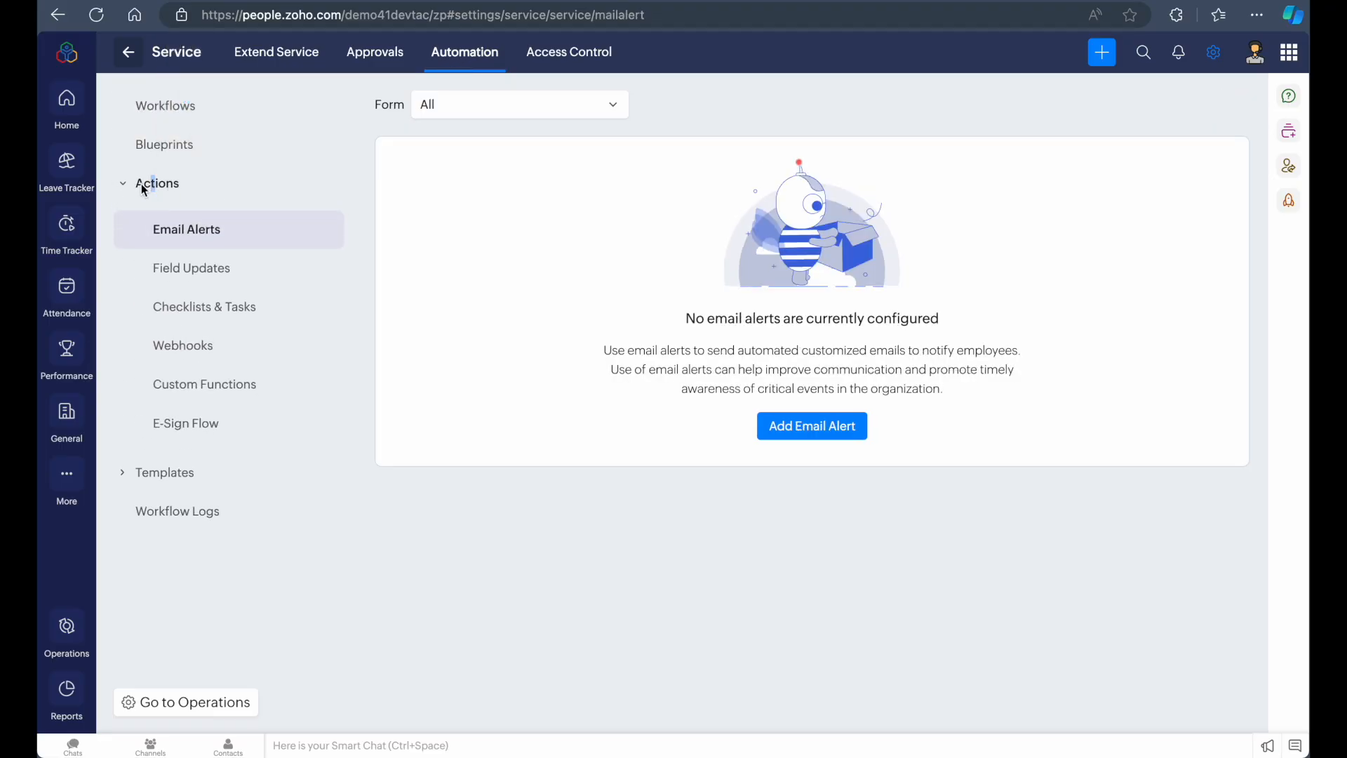
pyautogui.click(125, 185)
pyautogui.click(125, 185)
pyautogui.click(827, 422)
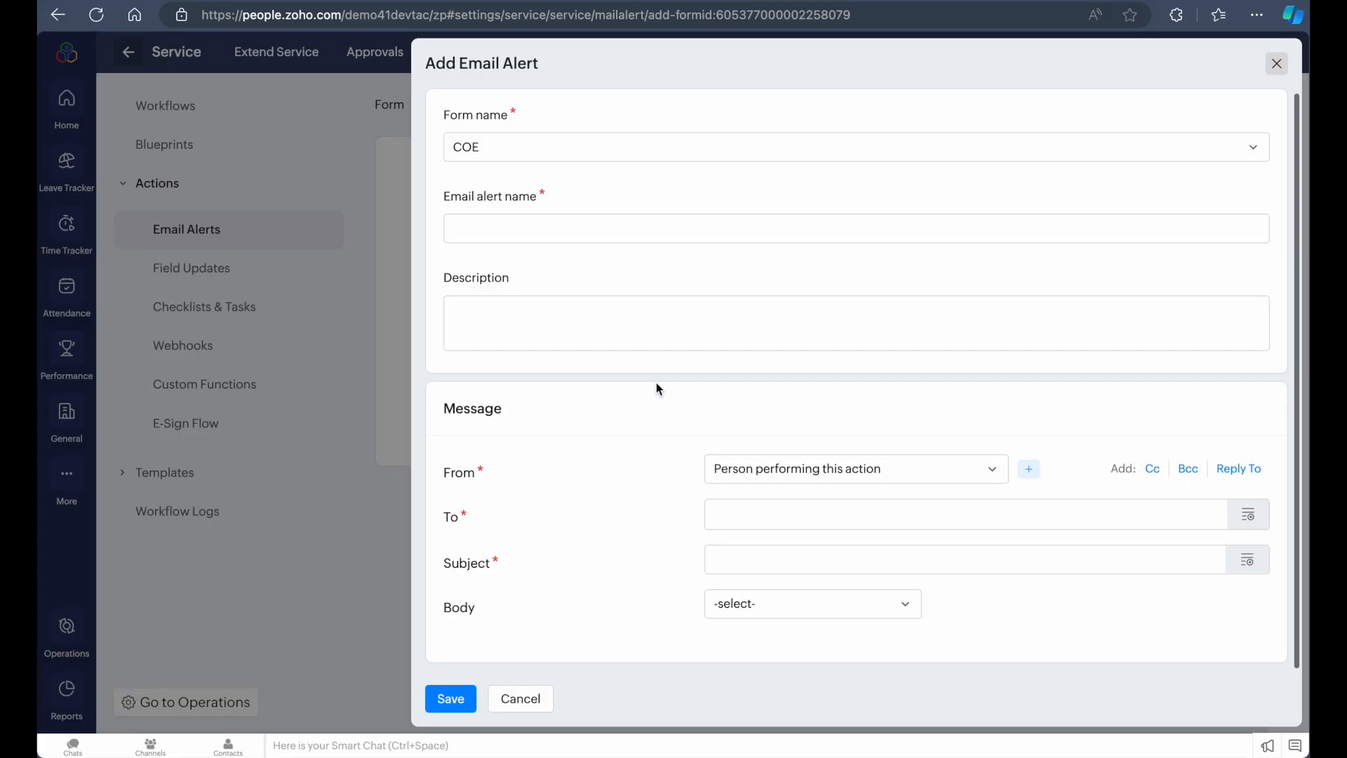
pyautogui.click(674, 151)
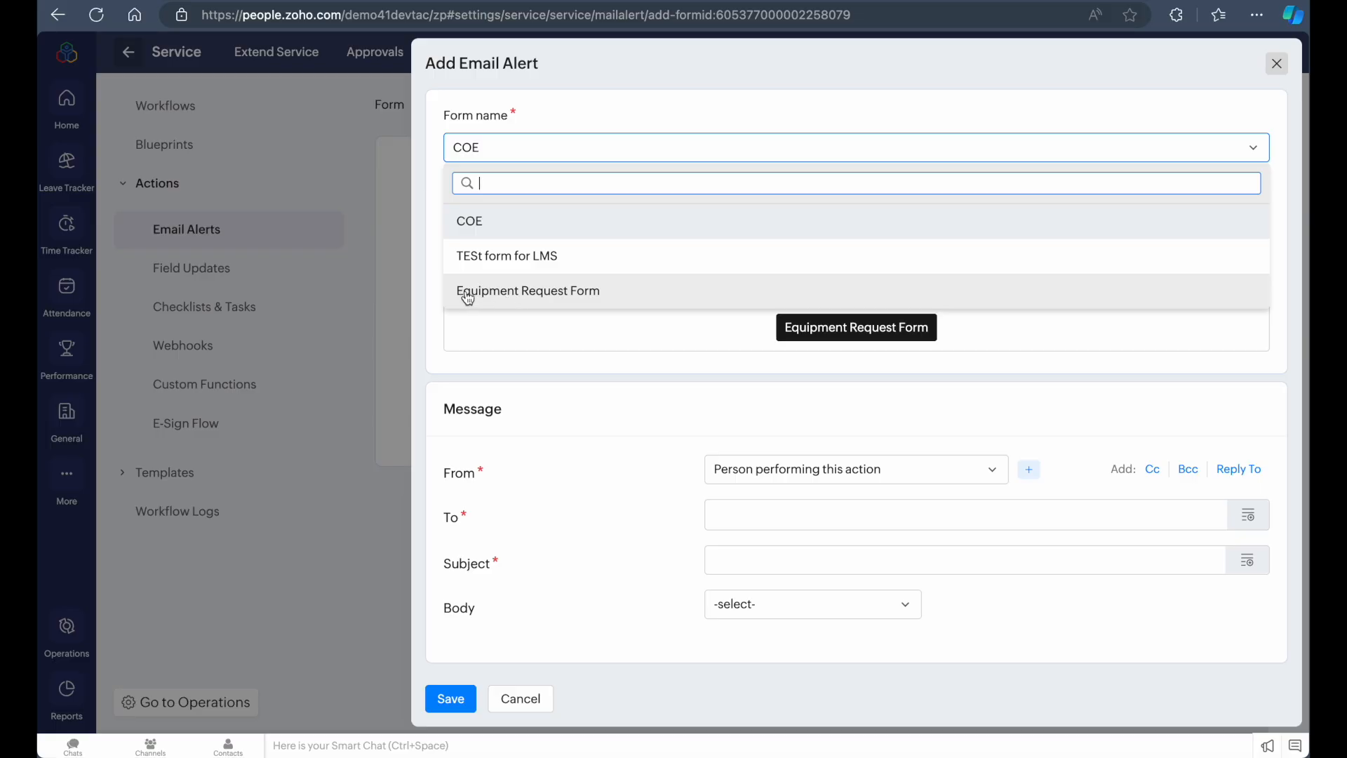
pyautogui.click(527, 293)
# Name the email alert "Email Alert for received request"
pyautogui.click(545, 226)
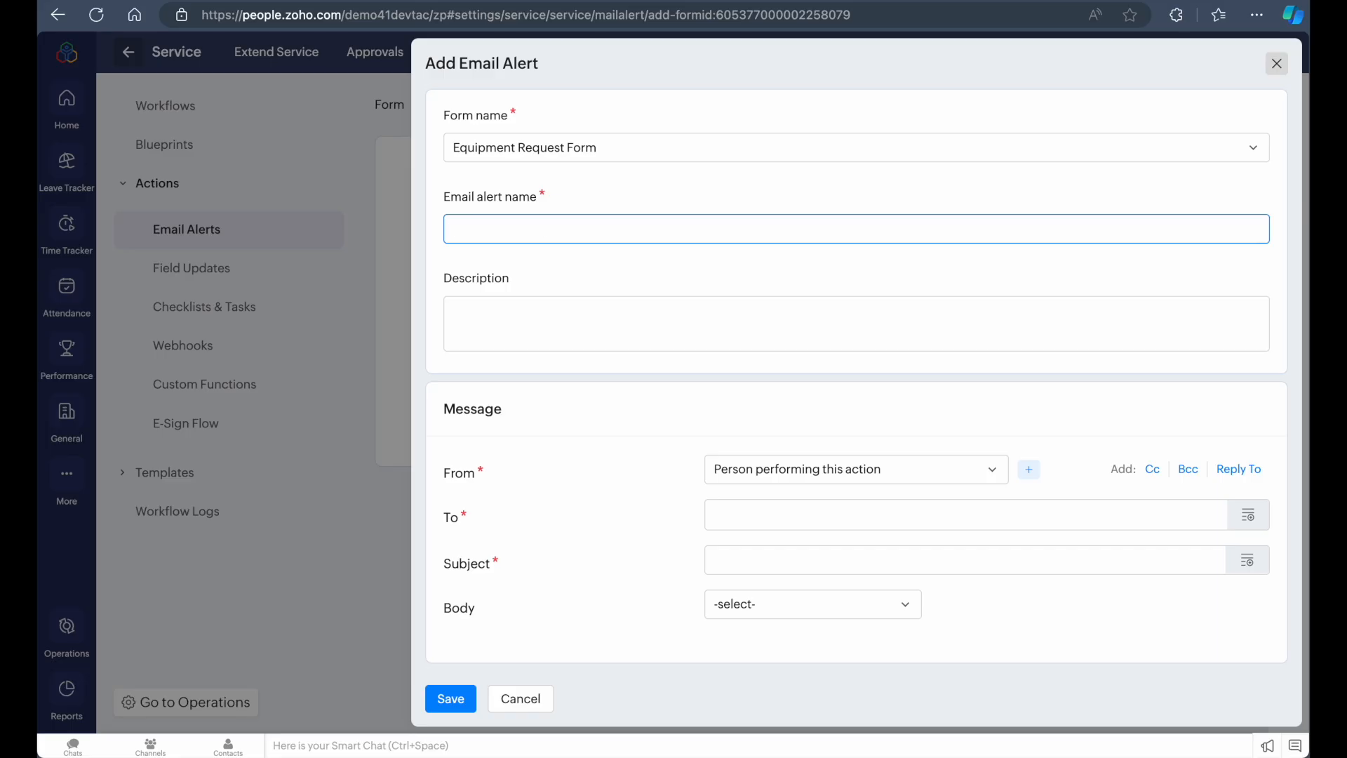
pyautogui.write('Email Alert for received request')
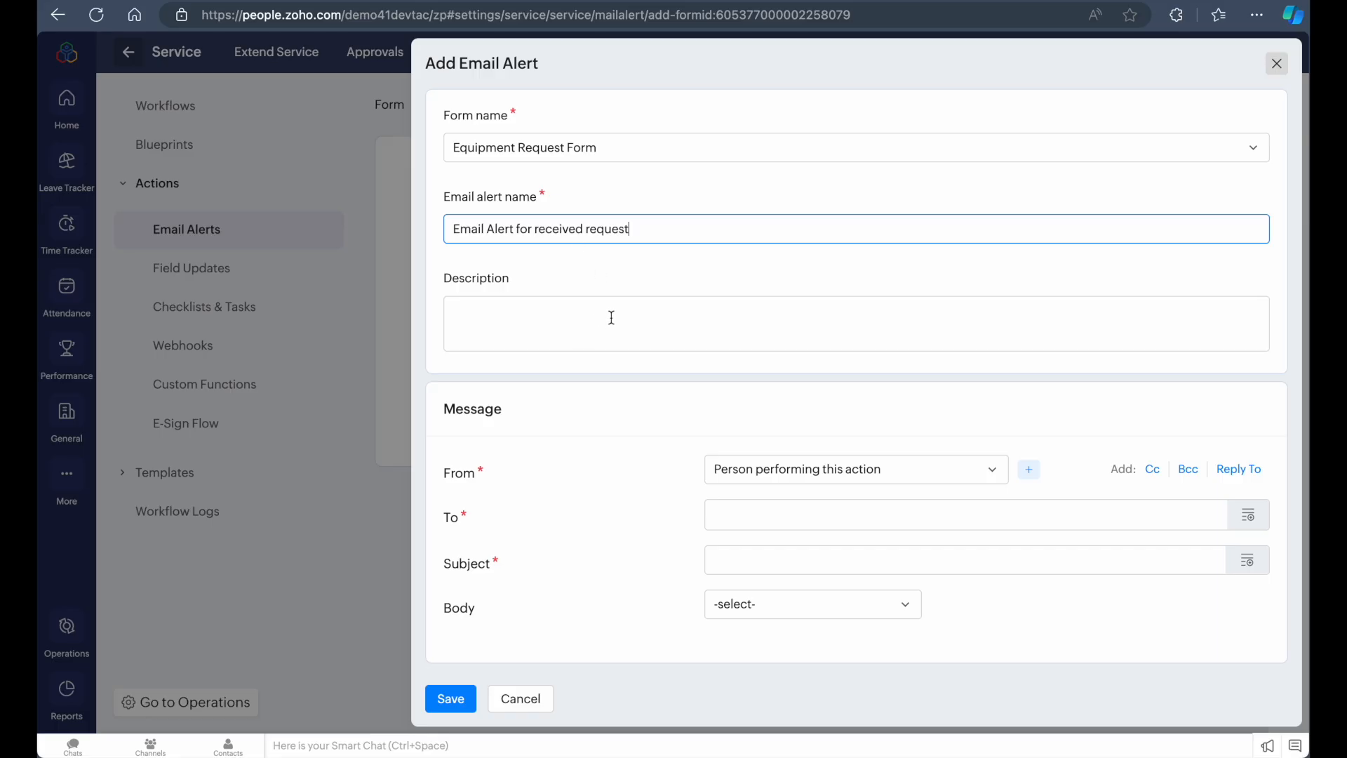
# Enter the description "This is to notify the requester that the equipment request has been received."
pyautogui.click(629, 319)
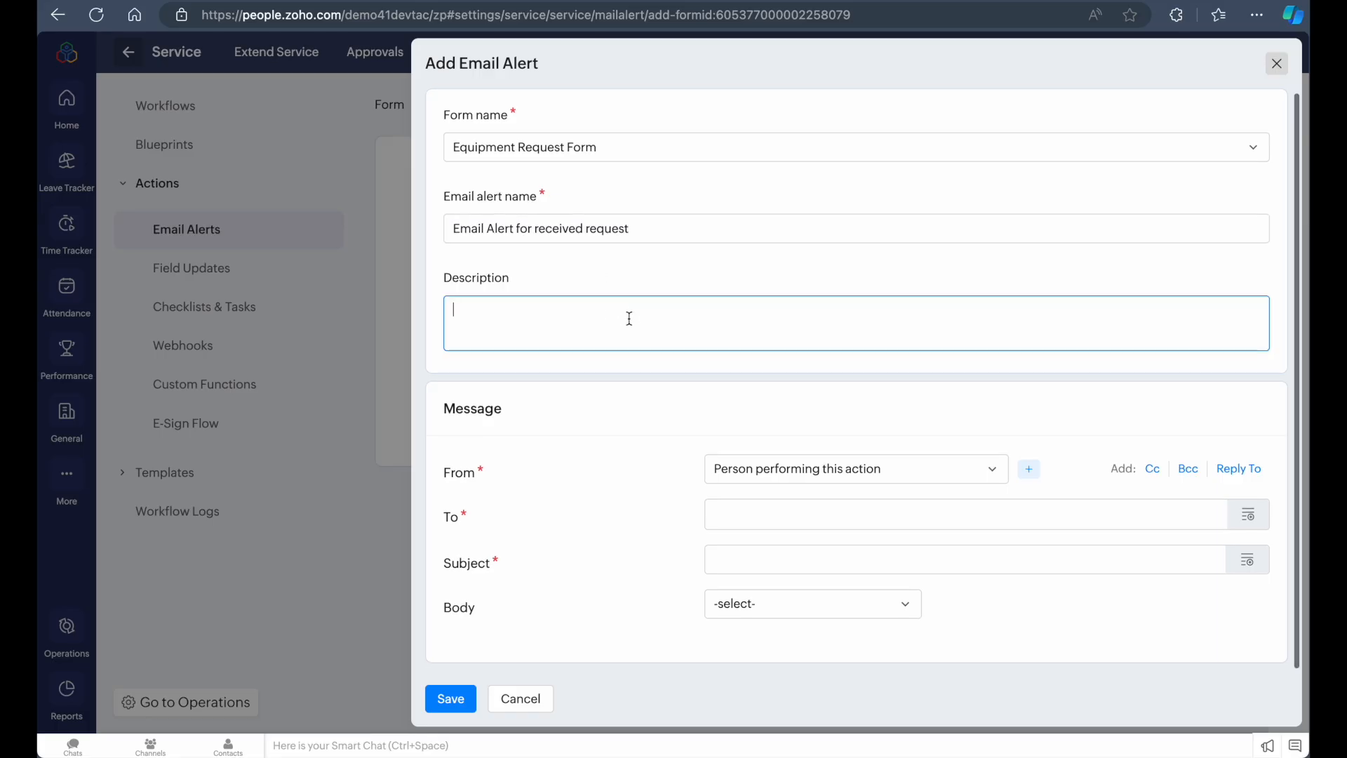
pyautogui.write('This is to notify')
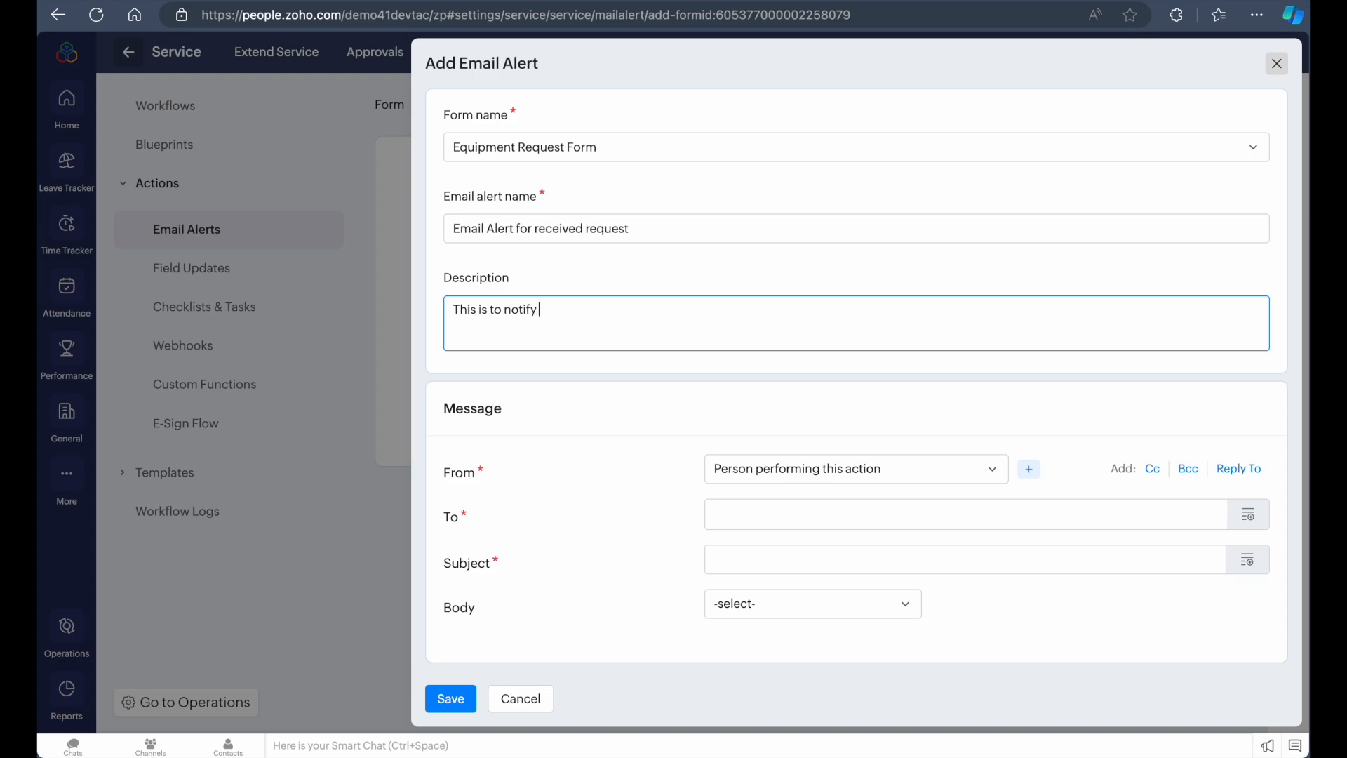
pyautogui.write(' the requester that the equi')
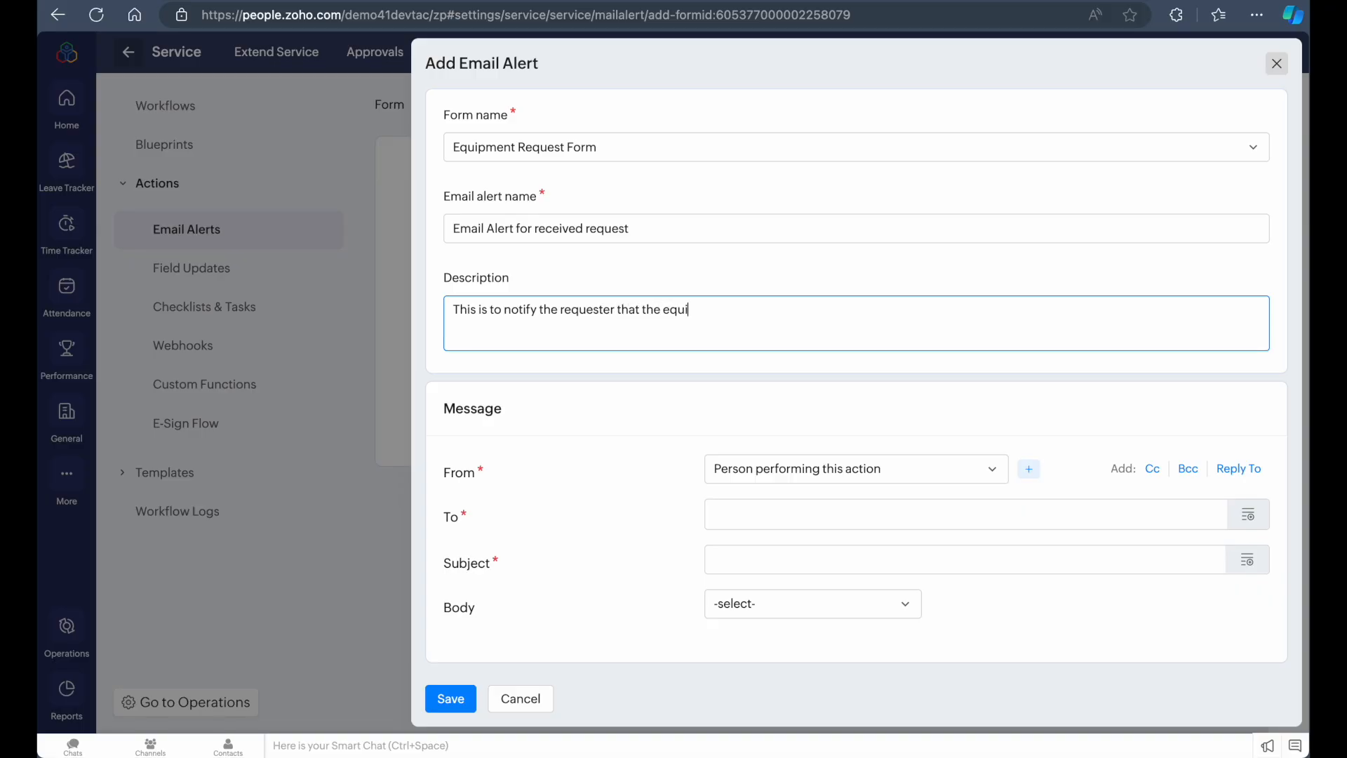
pyautogui.write('pment request')
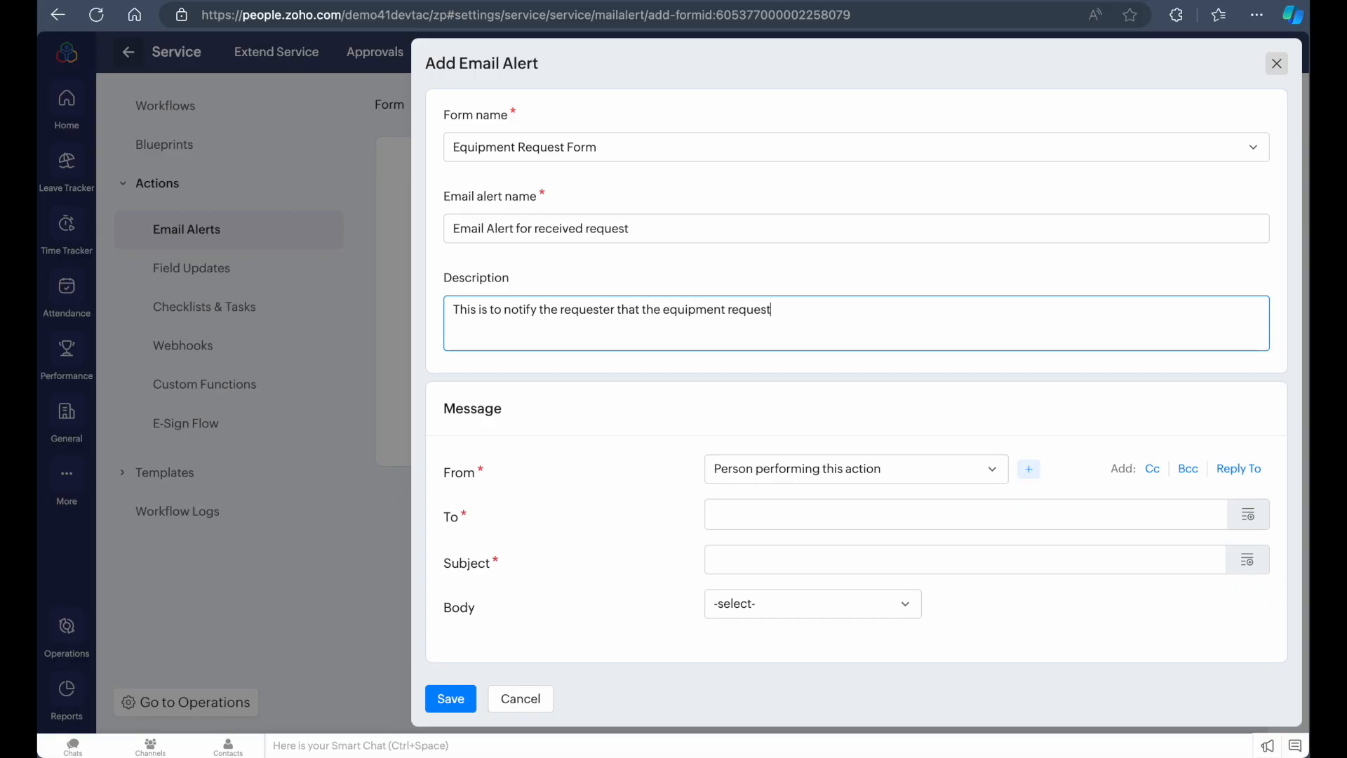
pyautogui.write(' has been re')
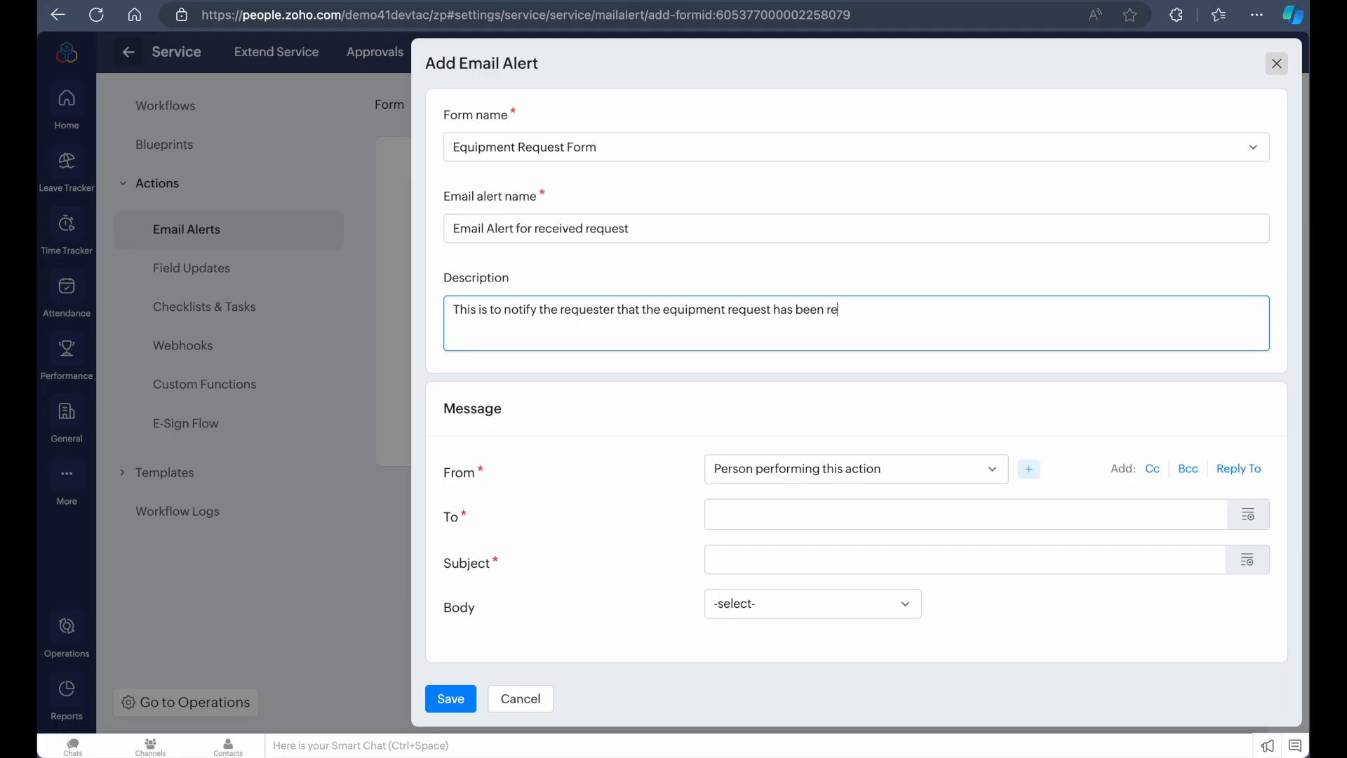
pyautogui.write('ceived.')
# Add a Cc recipient field to the email alert's message, keeping the sender as Person performing this action
pyautogui.click(873, 479)
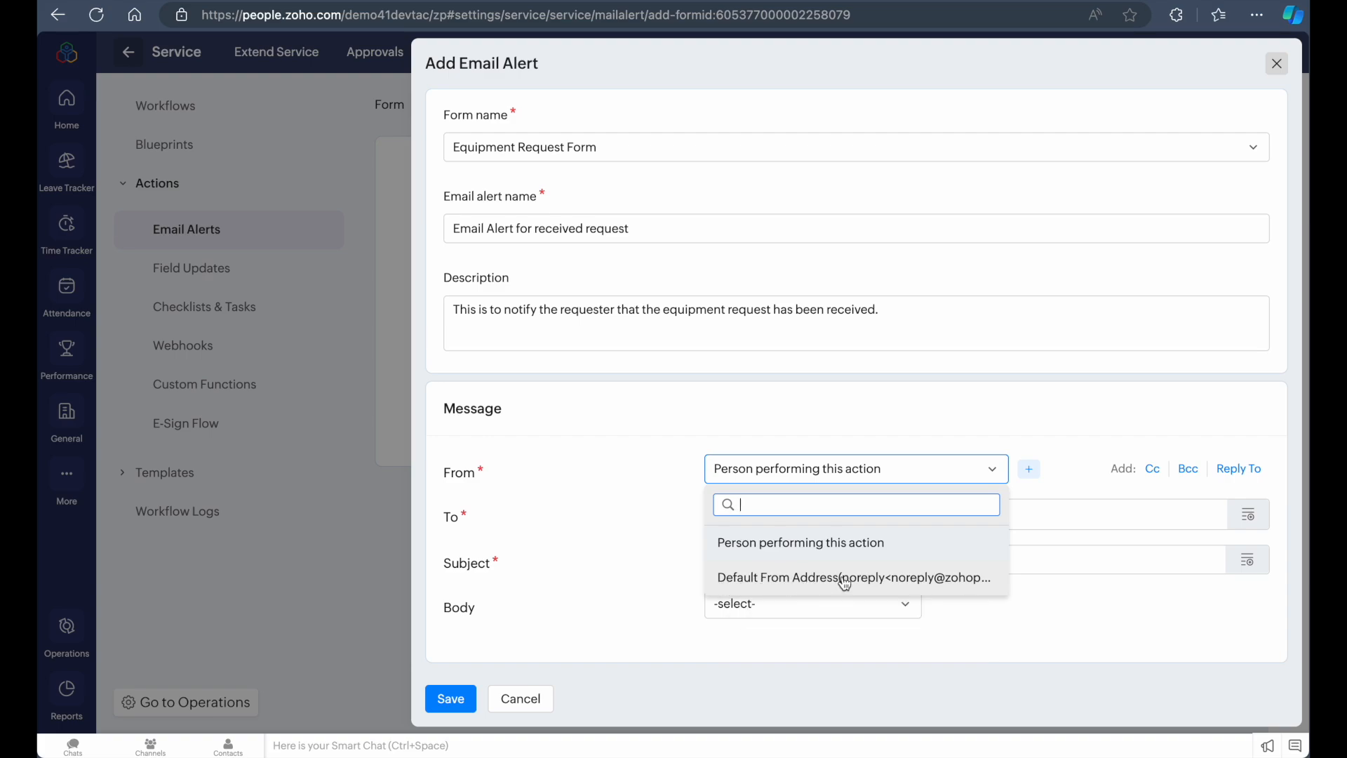
pyautogui.click(1118, 435)
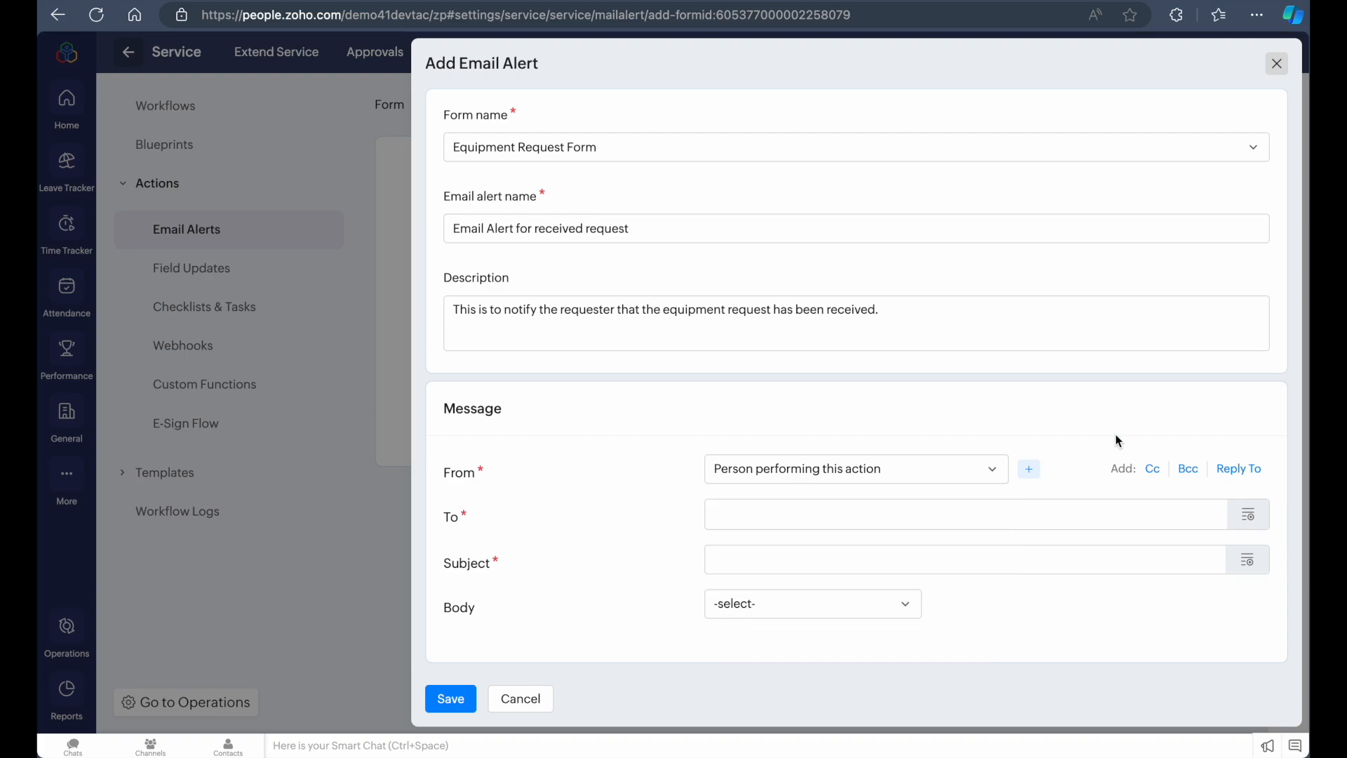
pyautogui.click(1151, 470)
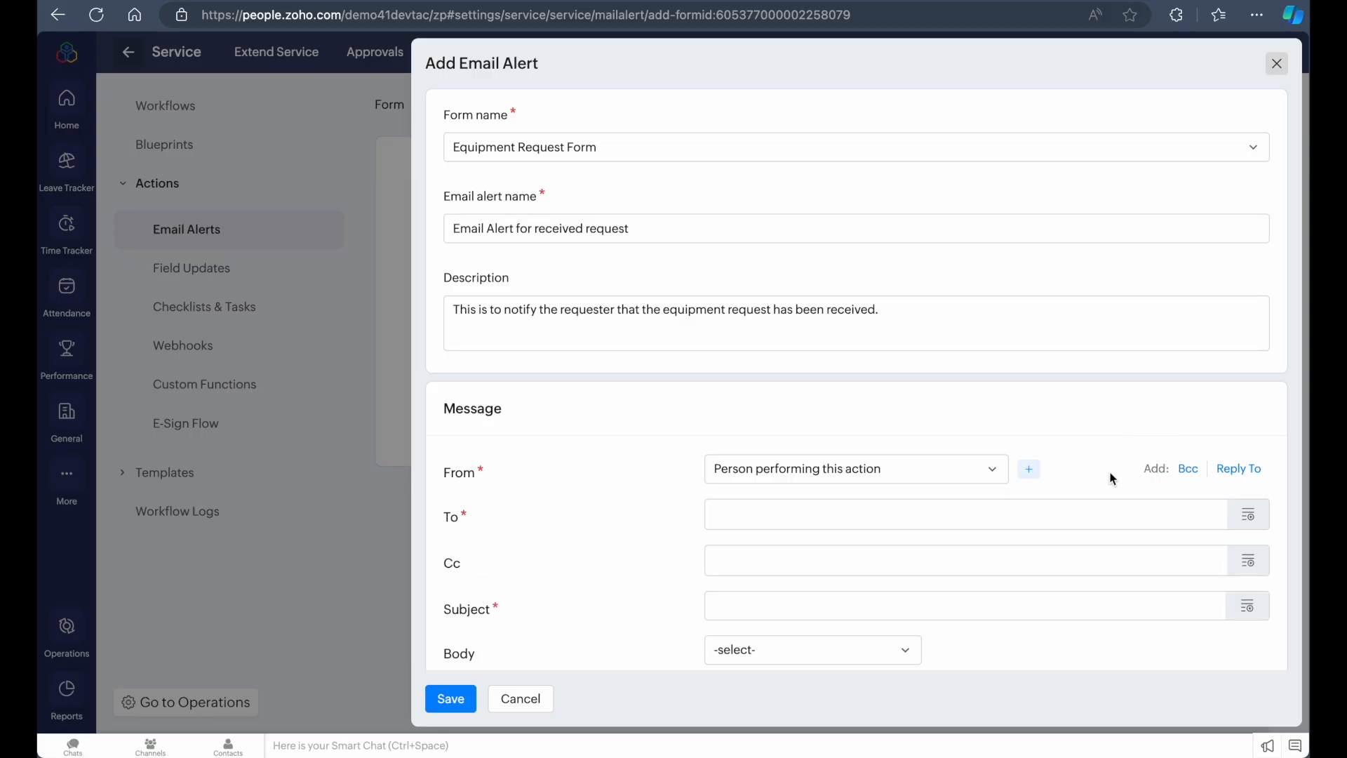
pyautogui.scroll(-1, 1116, 474)
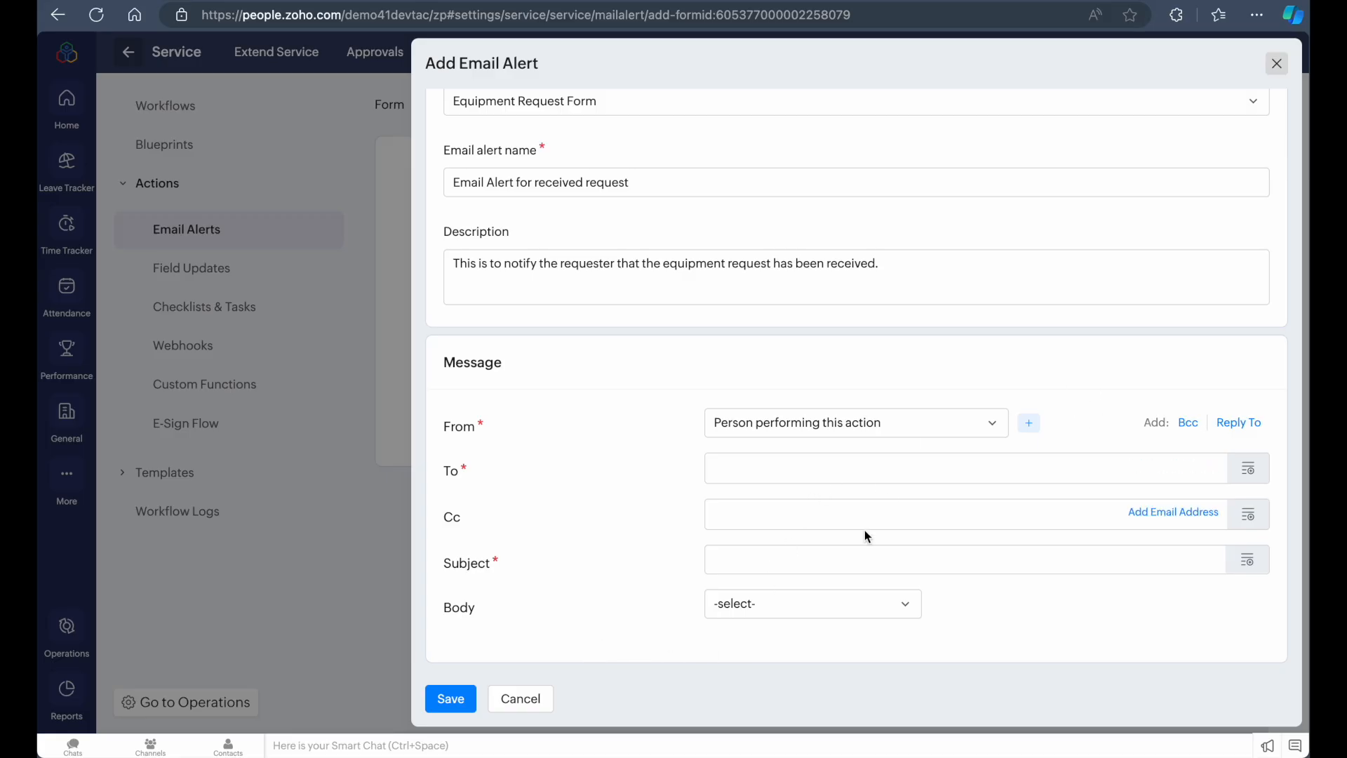
# Add the requester's e-mail address as an additional address in the To field
pyautogui.doubleClick(908, 473)
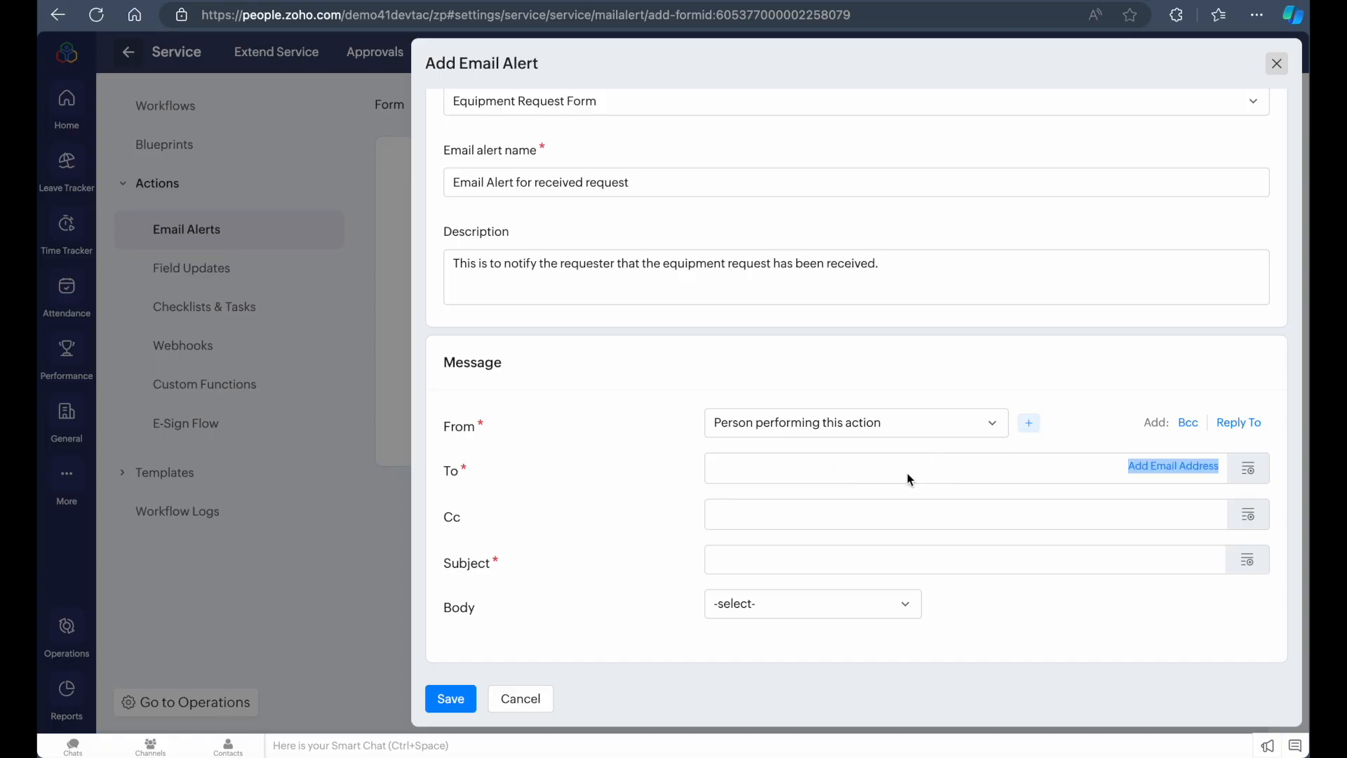
pyautogui.click(1110, 462)
pyautogui.click(1163, 468)
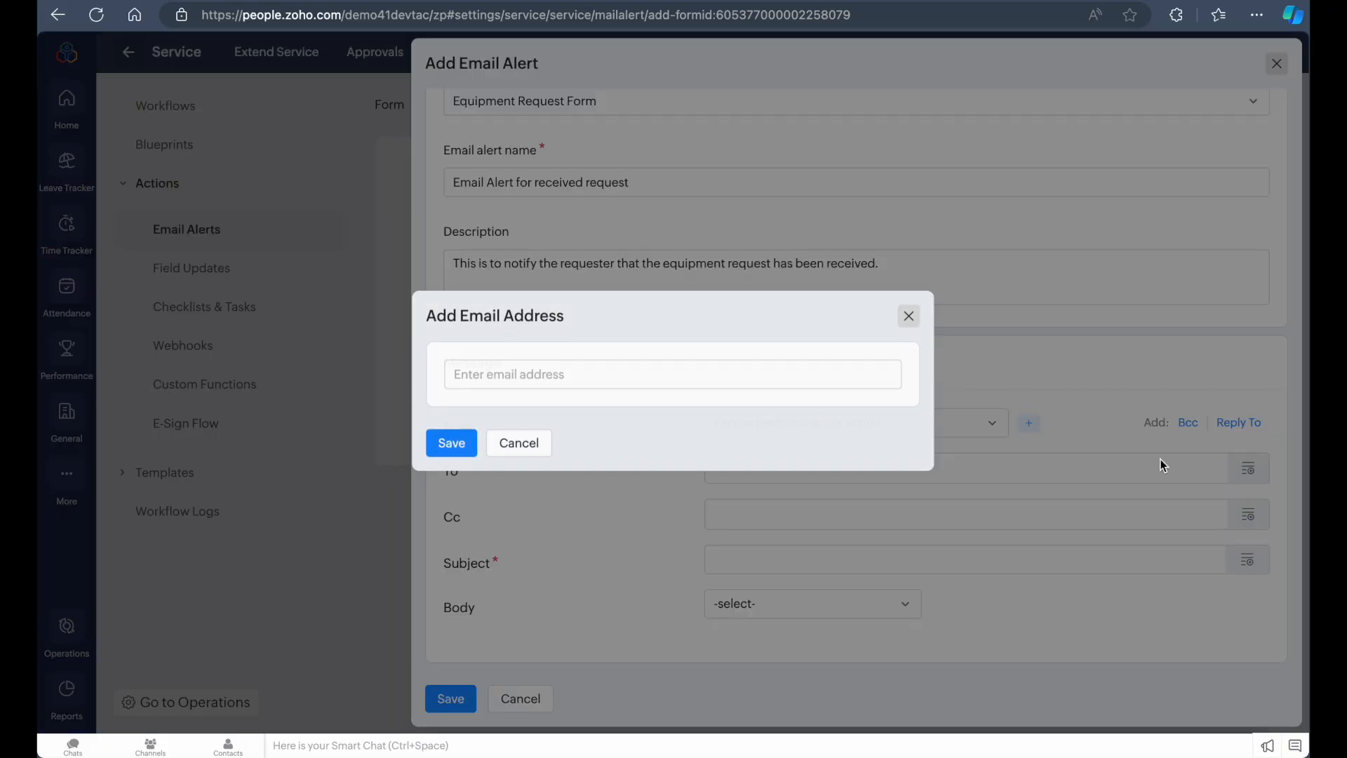
pyautogui.click(737, 376)
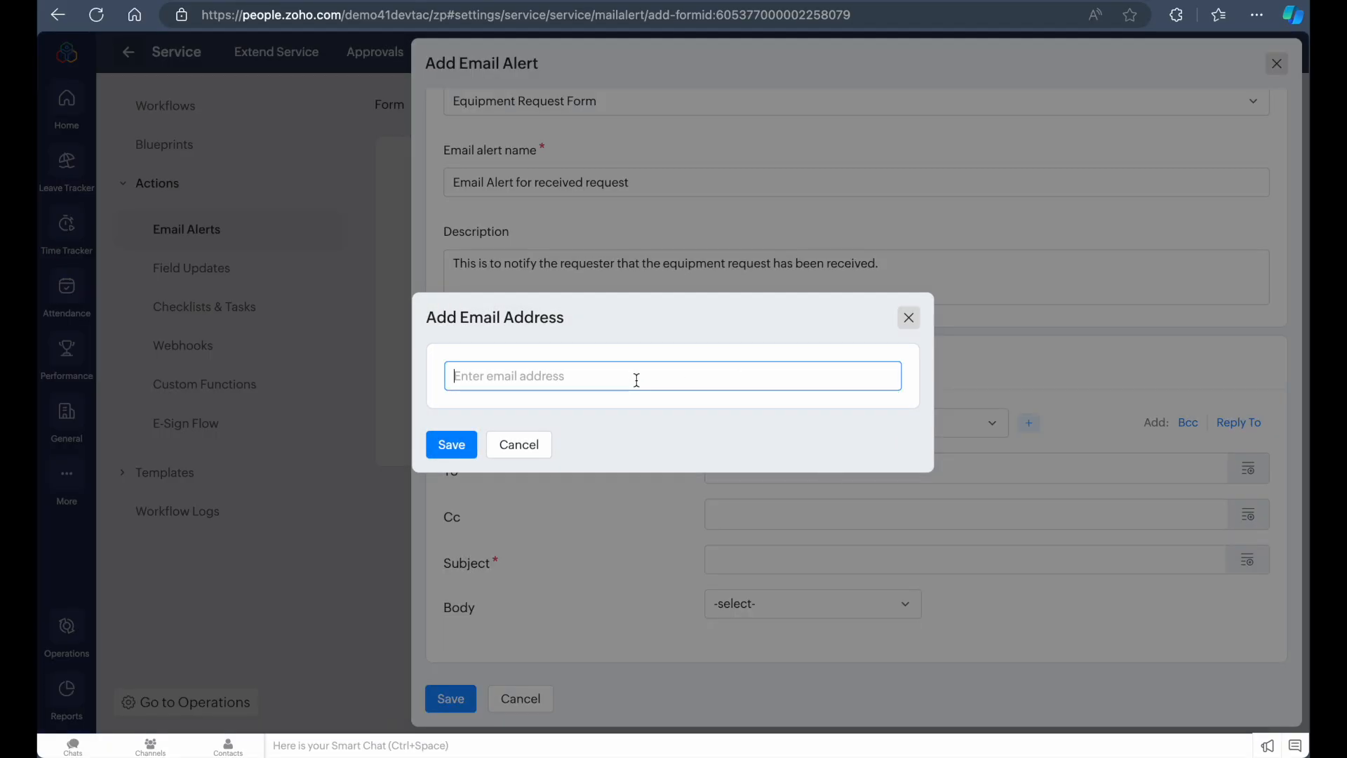
pyautogui.click(439, 461)
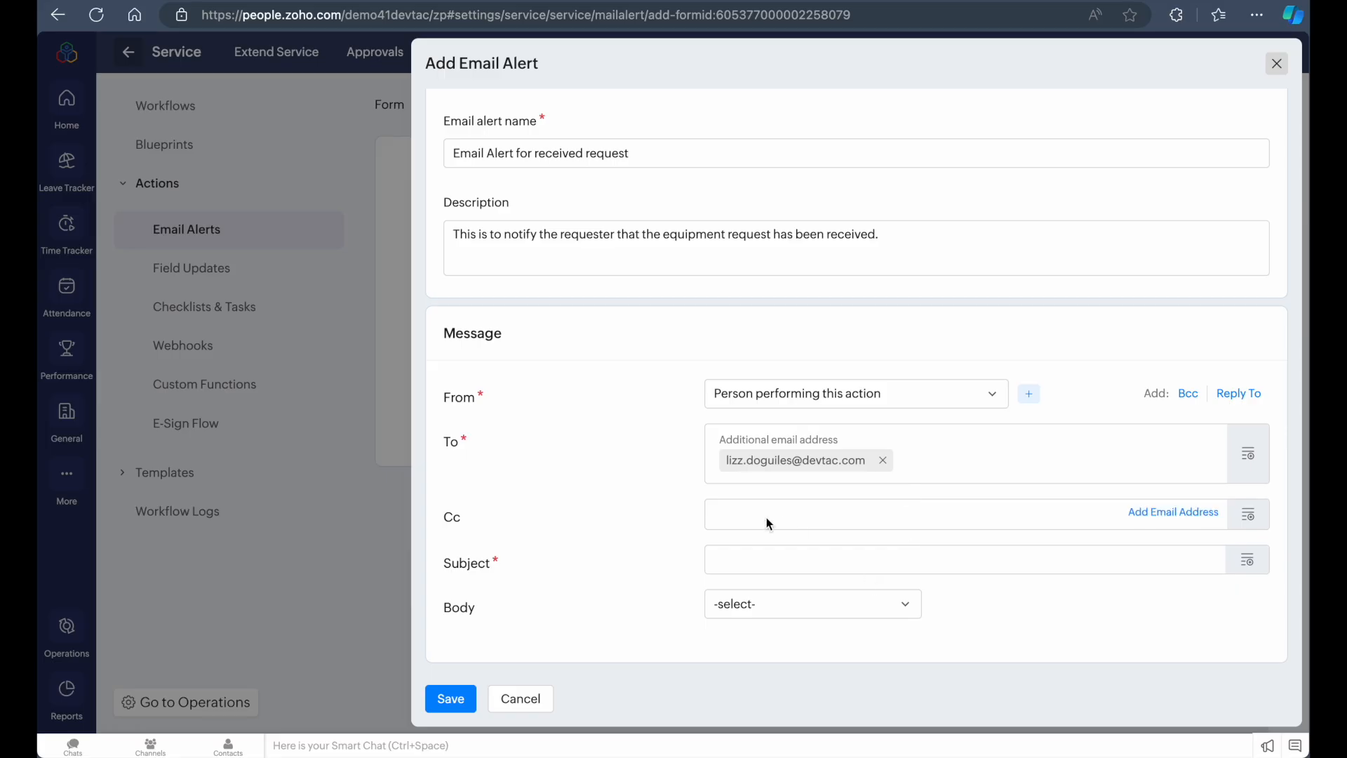
# Set the email subject to "Your Equipment has been Received"
pyautogui.click(451, 699)
pyautogui.click(765, 537)
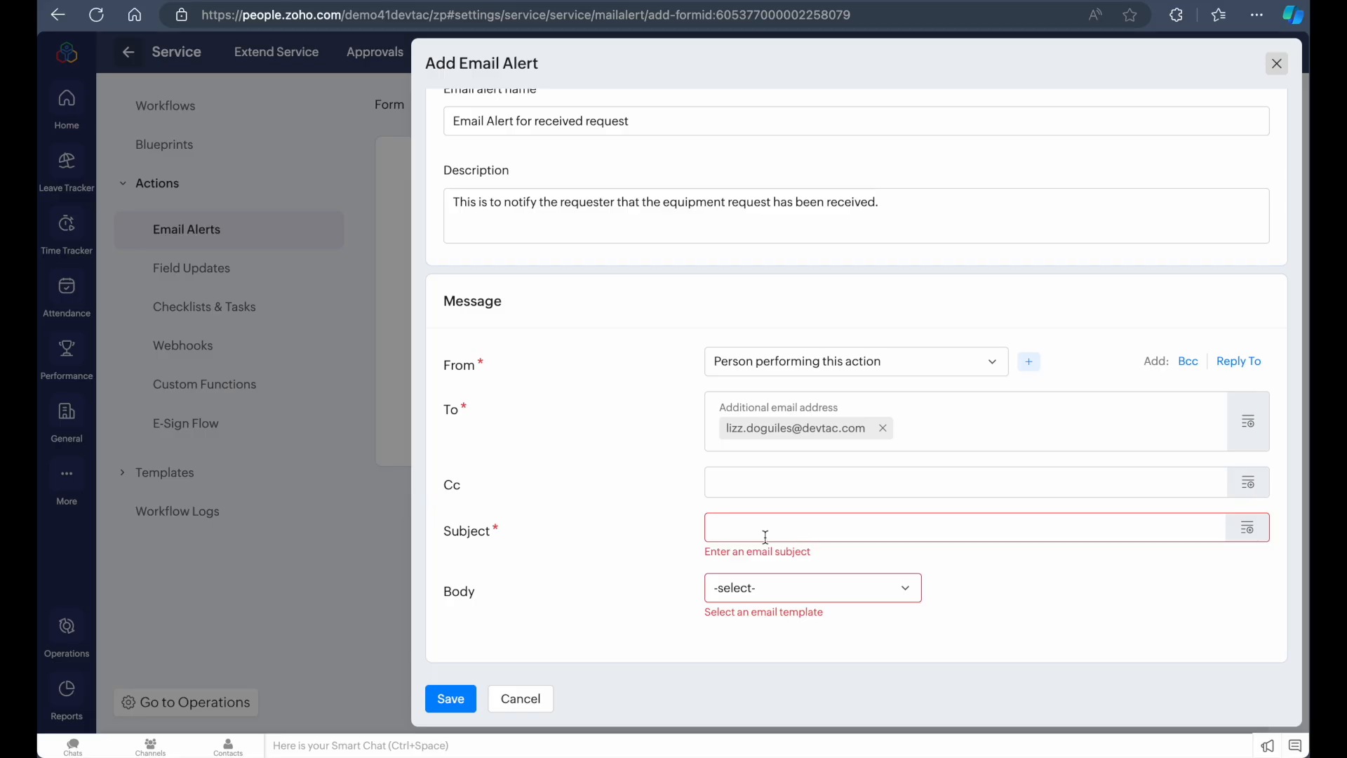
pyautogui.write('Your Equipment has been Received')
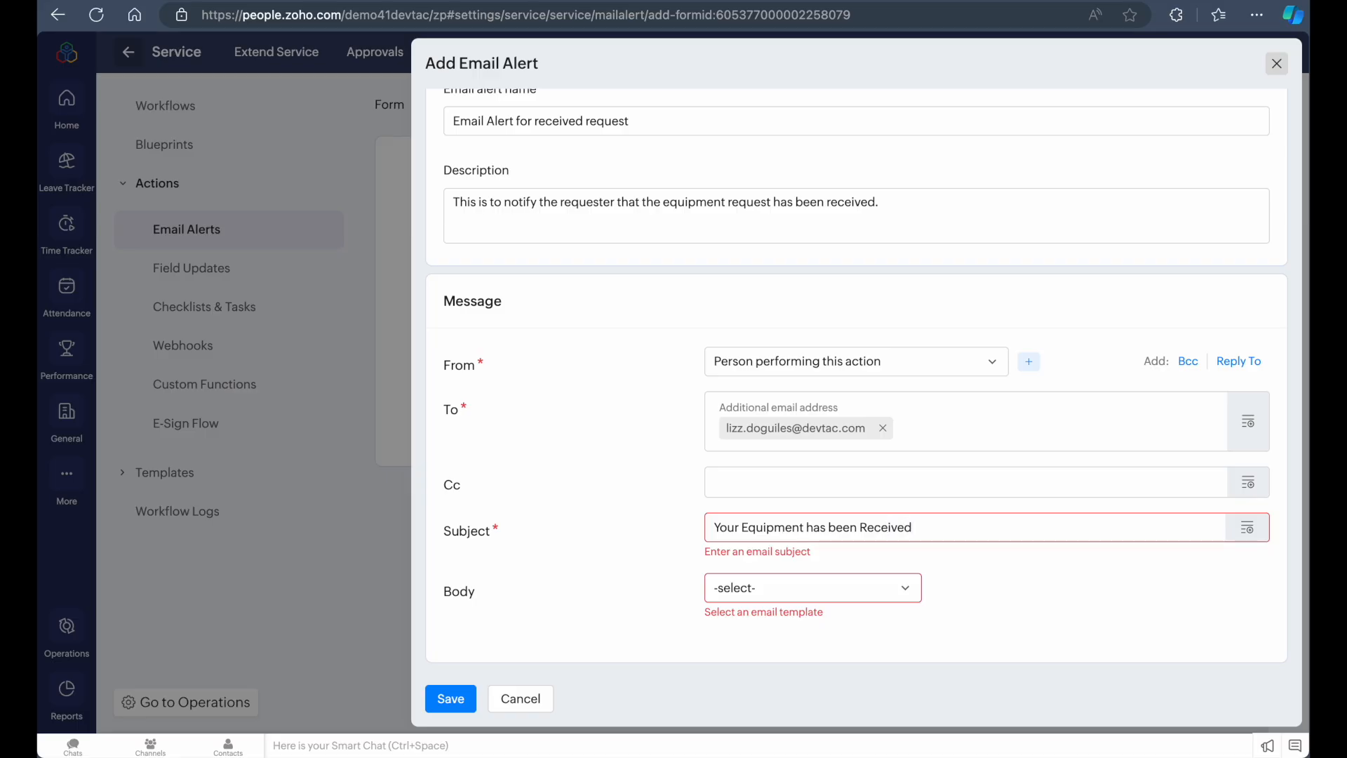
# Choose to add a new email template for the alert's body
pyautogui.click(810, 596)
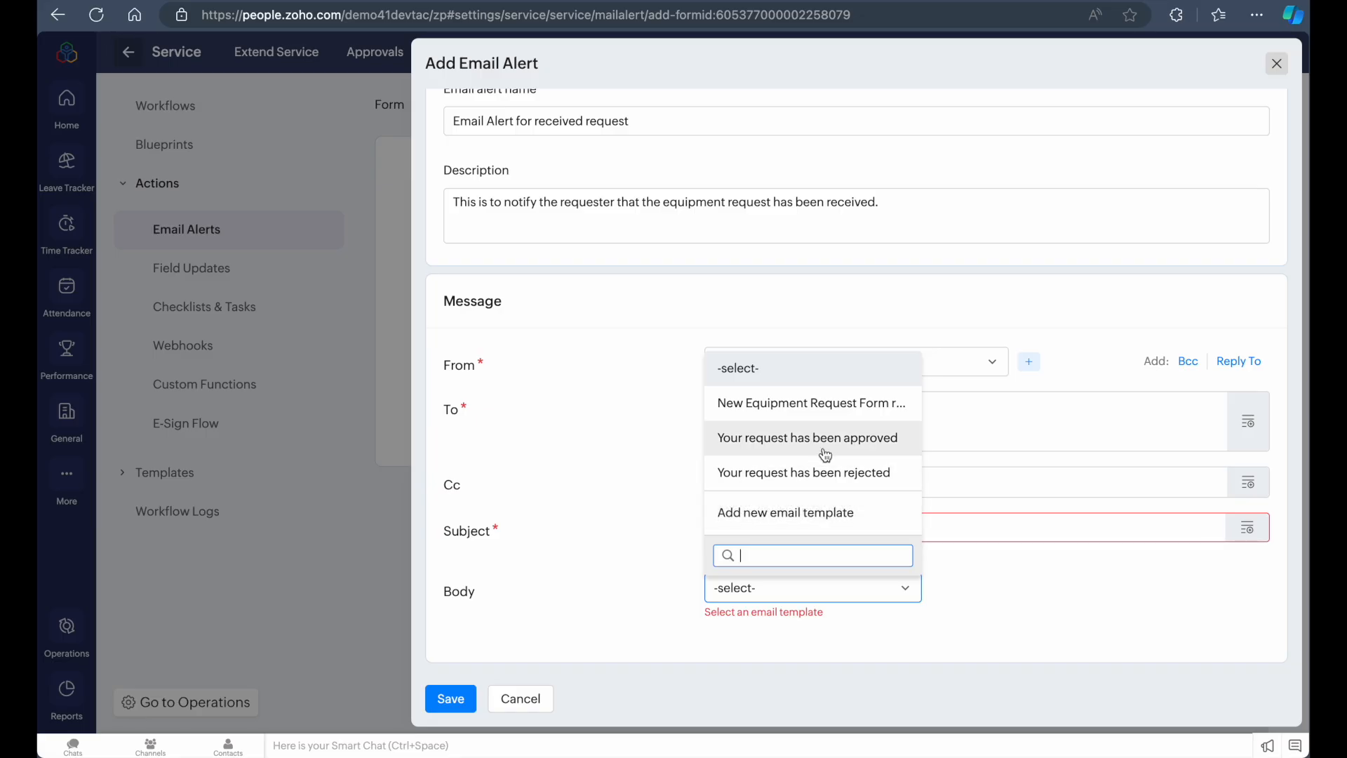
pyautogui.click(798, 515)
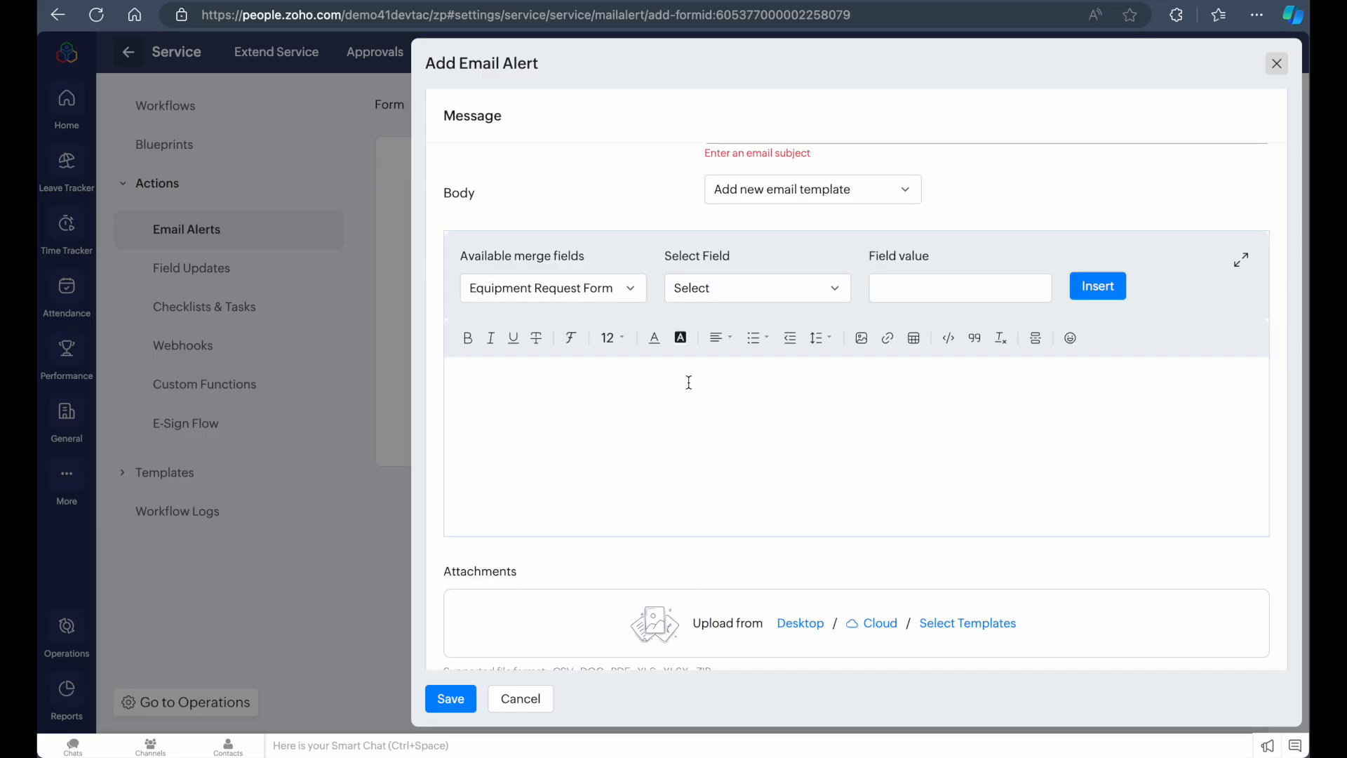
pyautogui.click(805, 190)
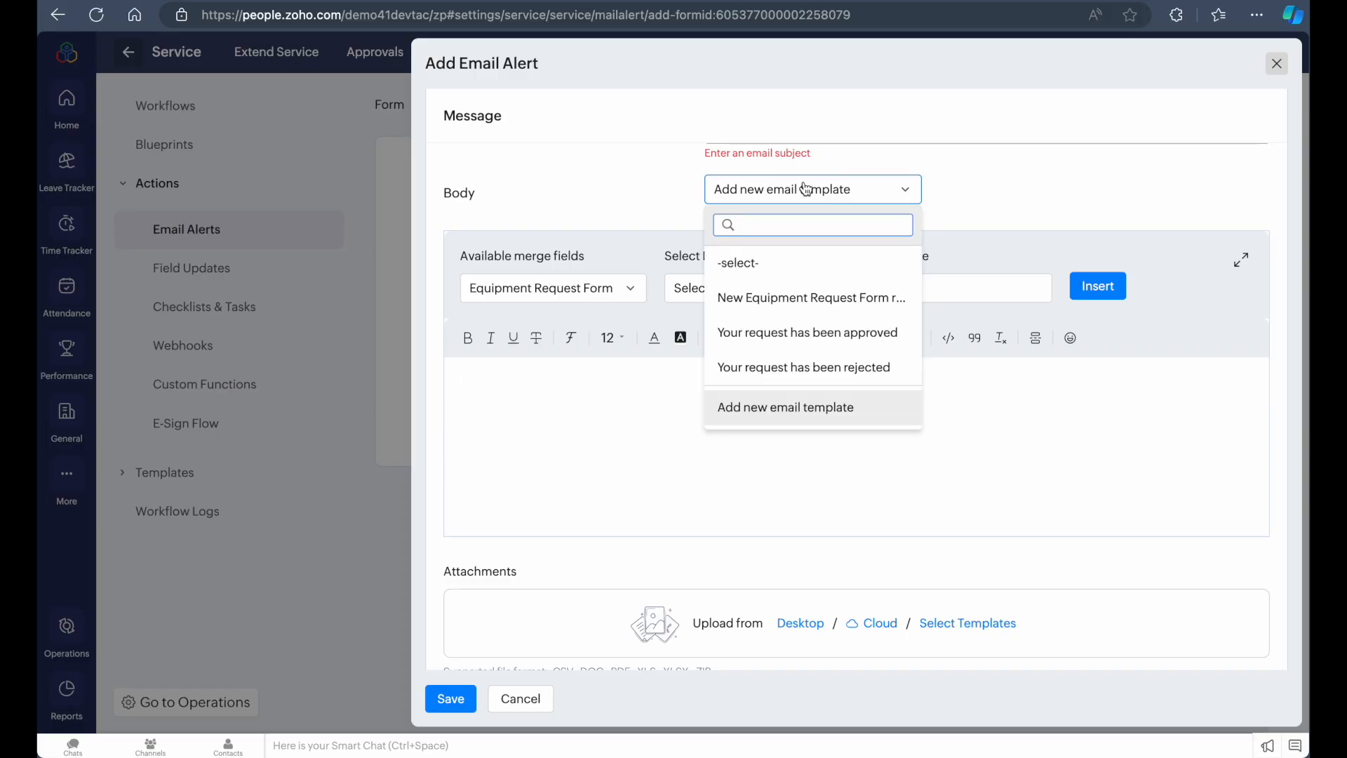
pyautogui.click(583, 415)
pyautogui.scroll(2, 581, 399)
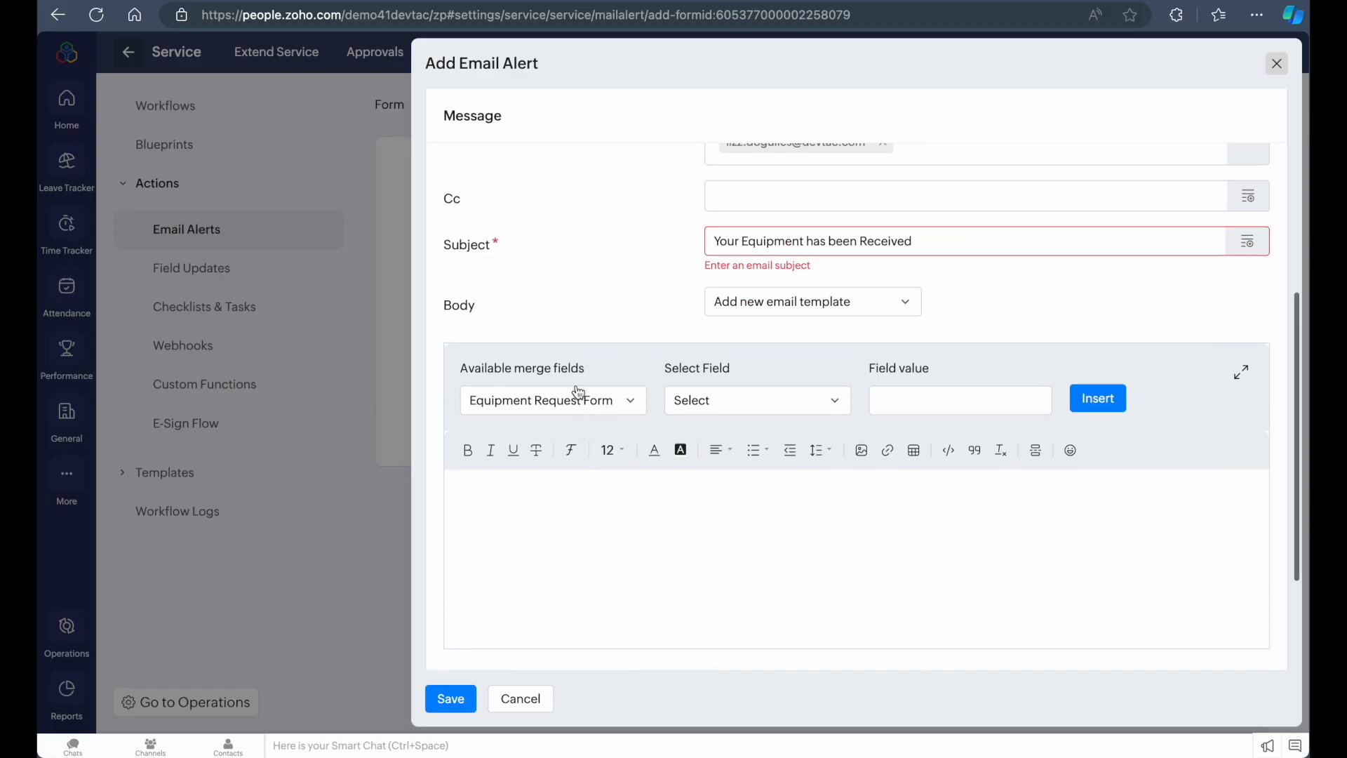
pyautogui.scroll(-1, 554, 471)
pyautogui.scroll(3, 555, 470)
pyautogui.scroll(-3, 558, 480)
# Start the body with "Hi" followed by the Added By merge field and a comma, then a new line
pyautogui.click(536, 461)
pyautogui.write('Hi @')
pyautogui.press('BackSpace')
pyautogui.press('BackSpace')
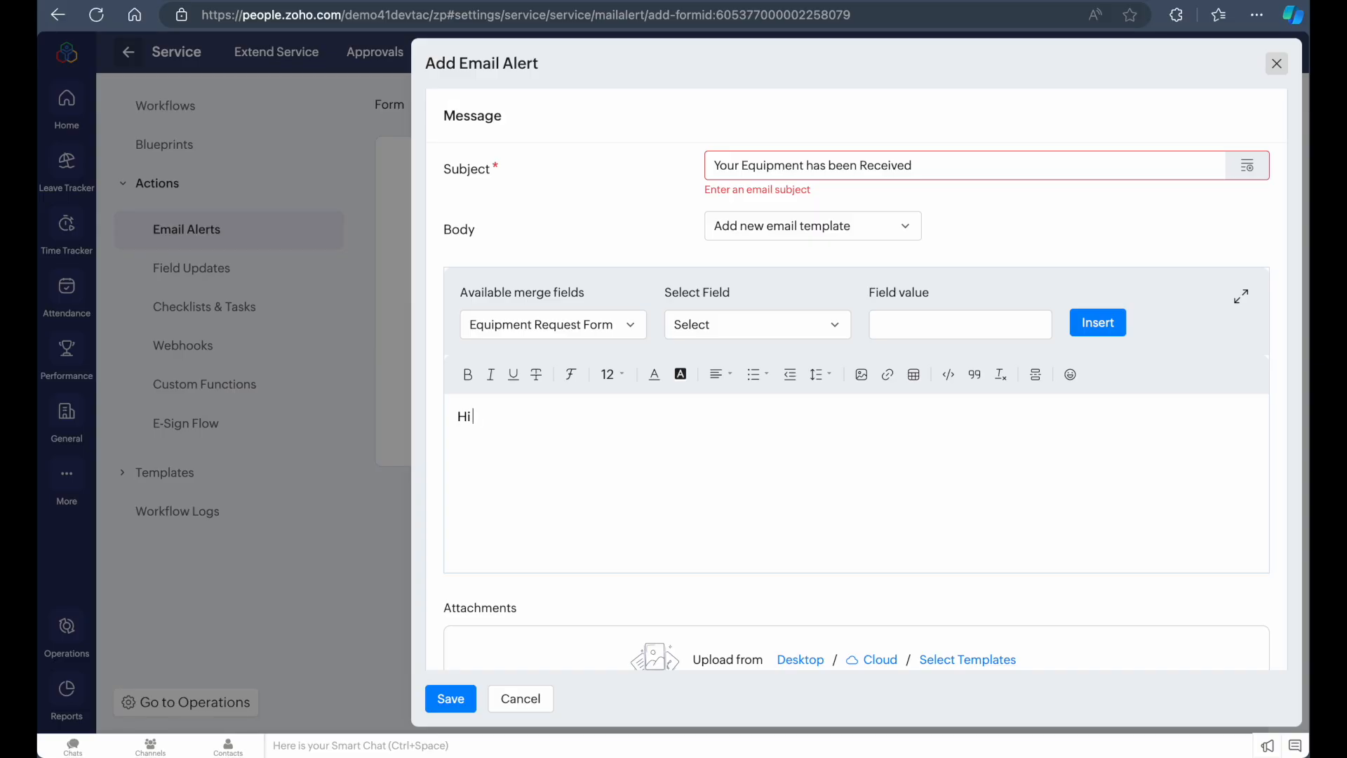
pyautogui.click(756, 324)
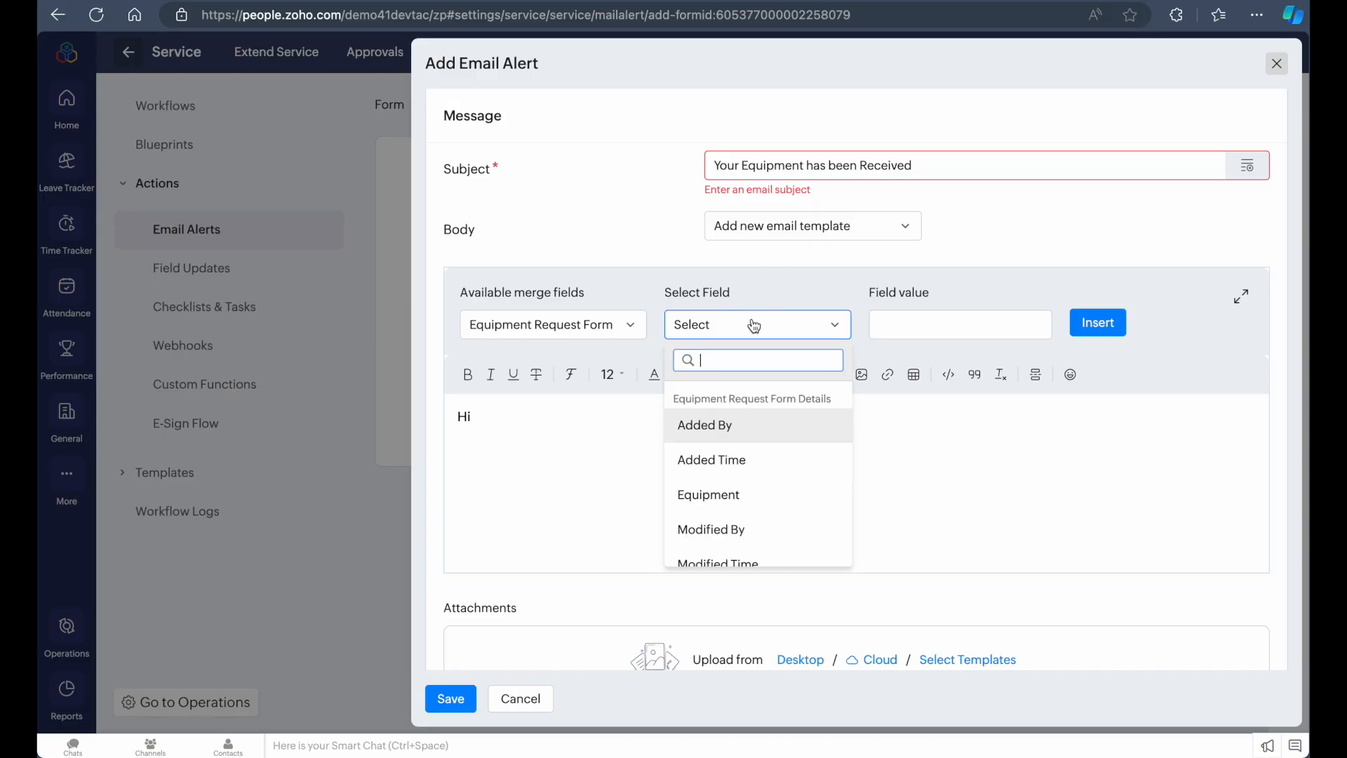
pyautogui.click(744, 436)
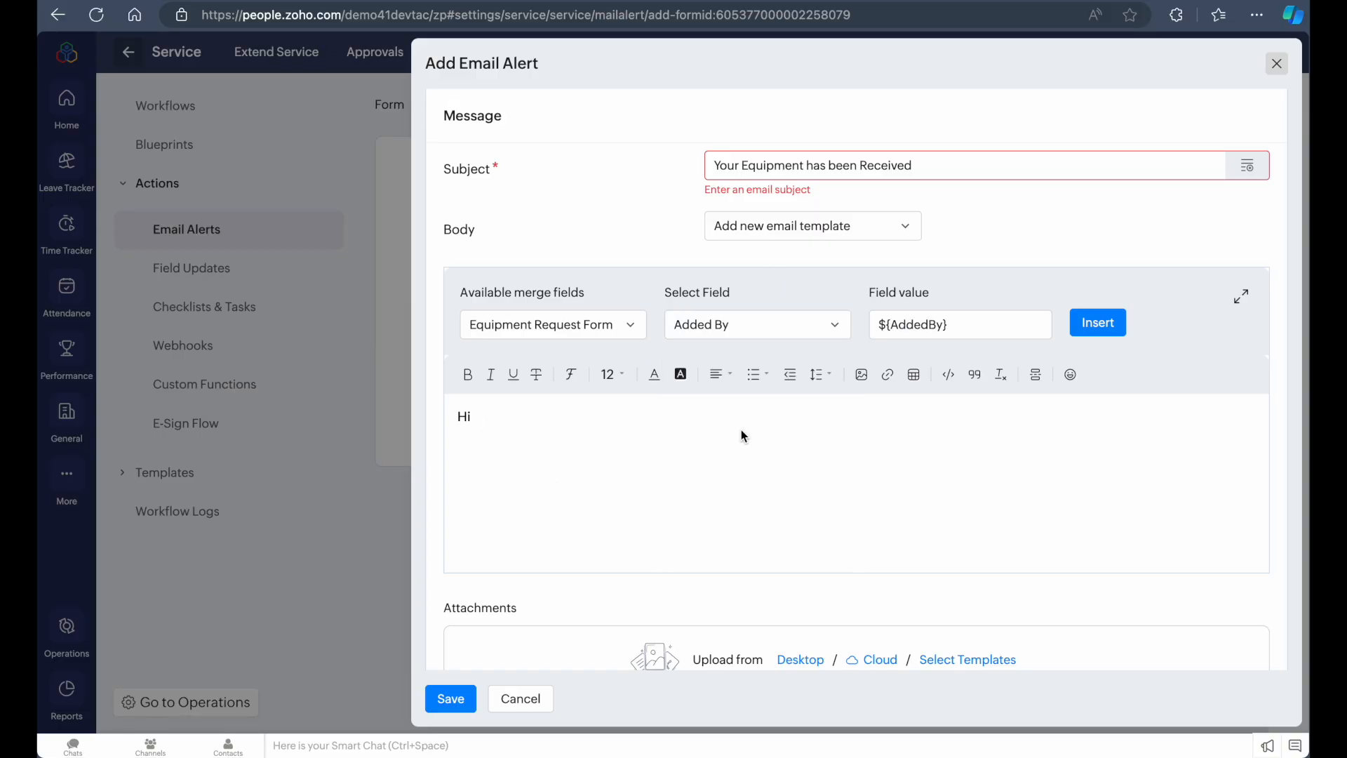
pyautogui.click(1091, 327)
pyautogui.write(',')
pyautogui.press('Return')
# Add the line "Your equipment has been received." to the body and save the email alert
pyautogui.write('Your eq')
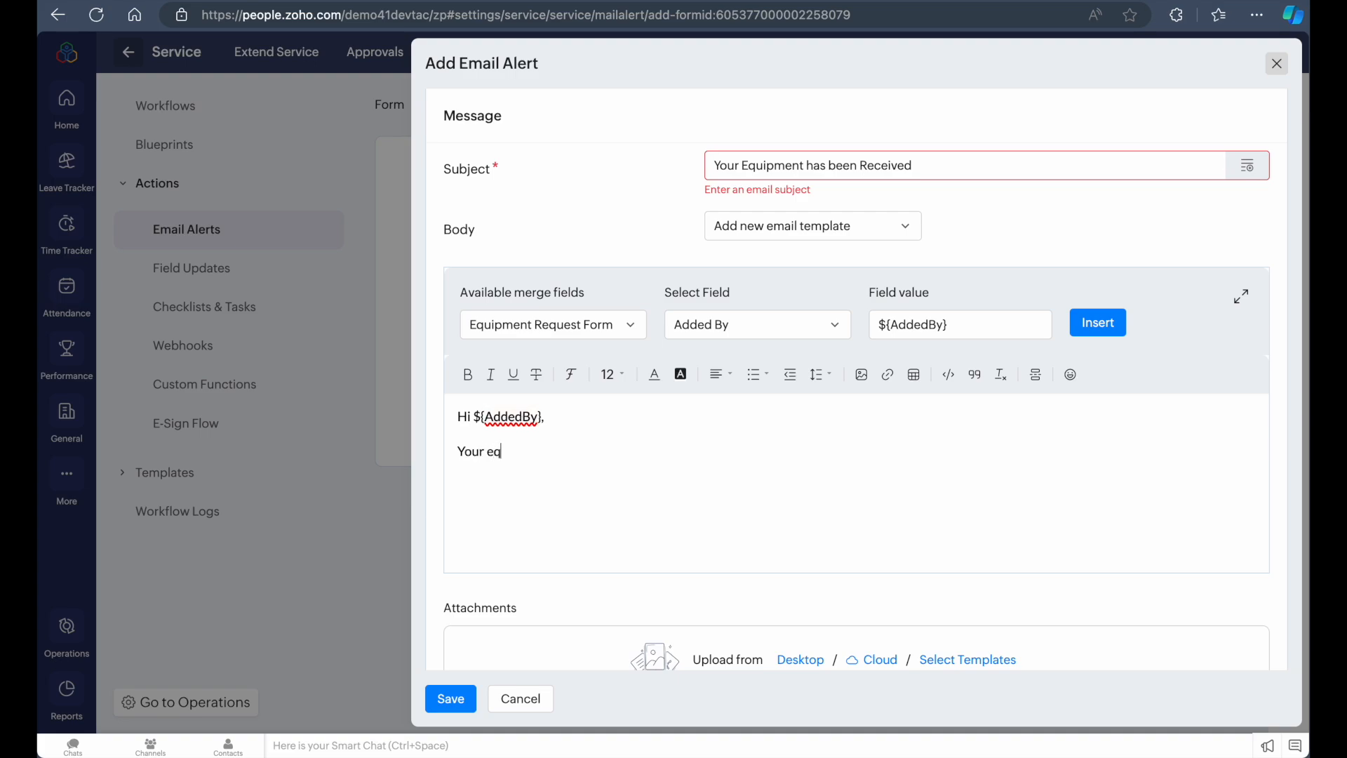
pyautogui.write('uipment has been rece')
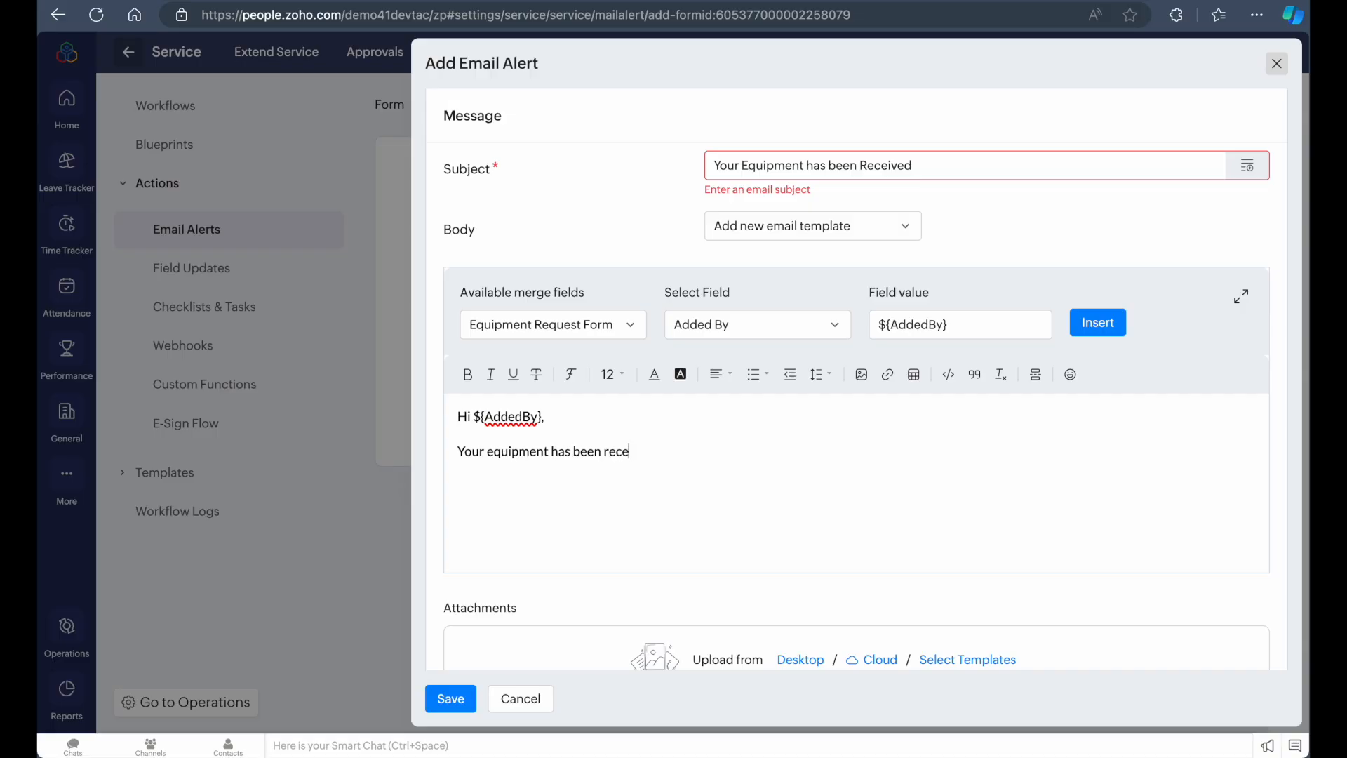
pyautogui.write('ived.')
pyautogui.scroll(-2, 545, 506)
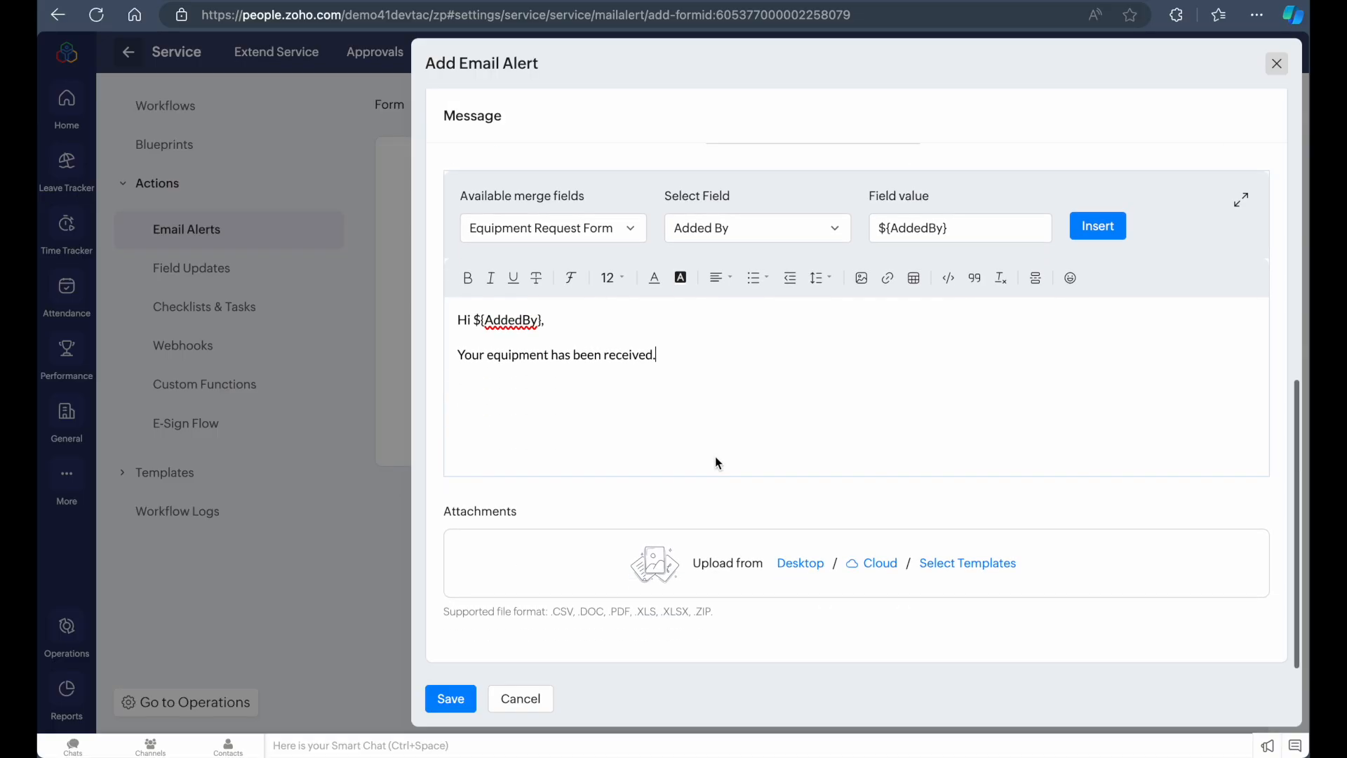
pyautogui.click(442, 706)
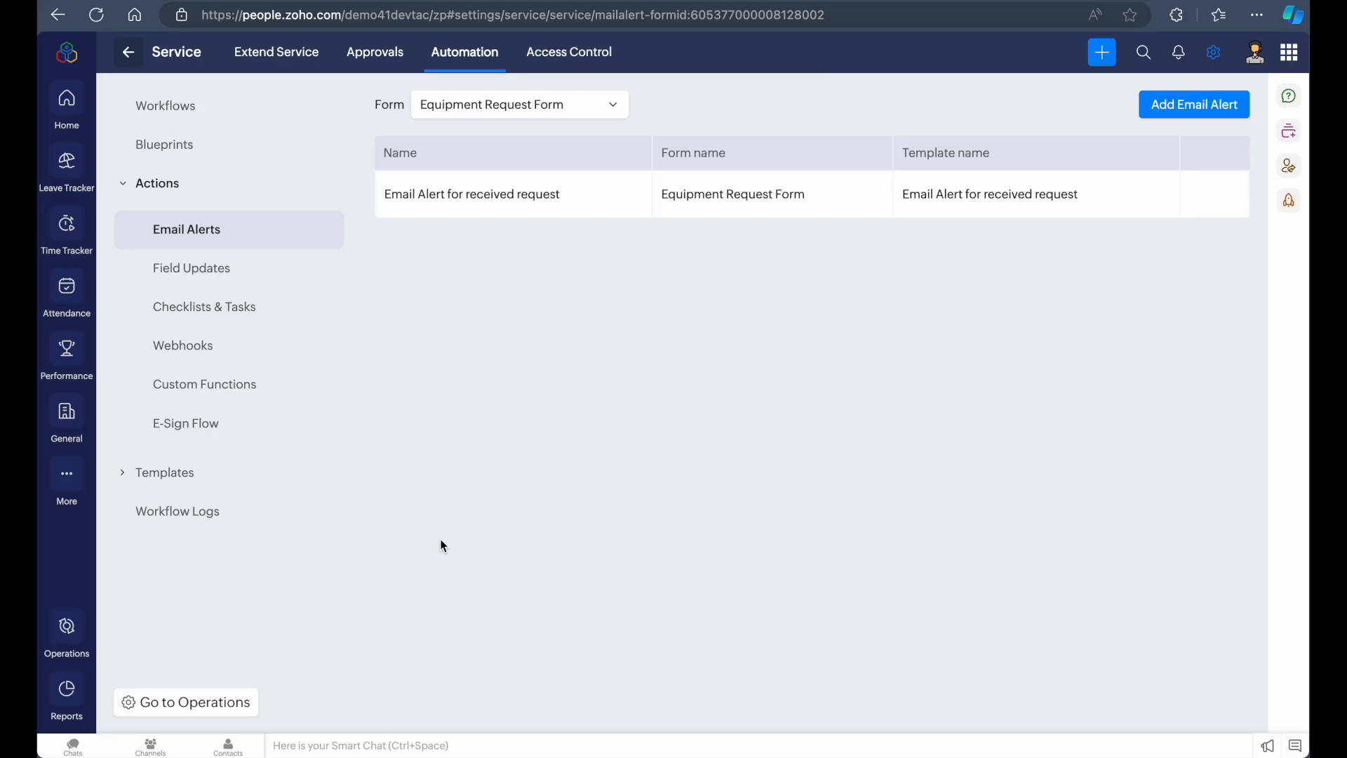
# Reopen the saved email alert to review its settings, then close it without changes
pyautogui.click(540, 204)
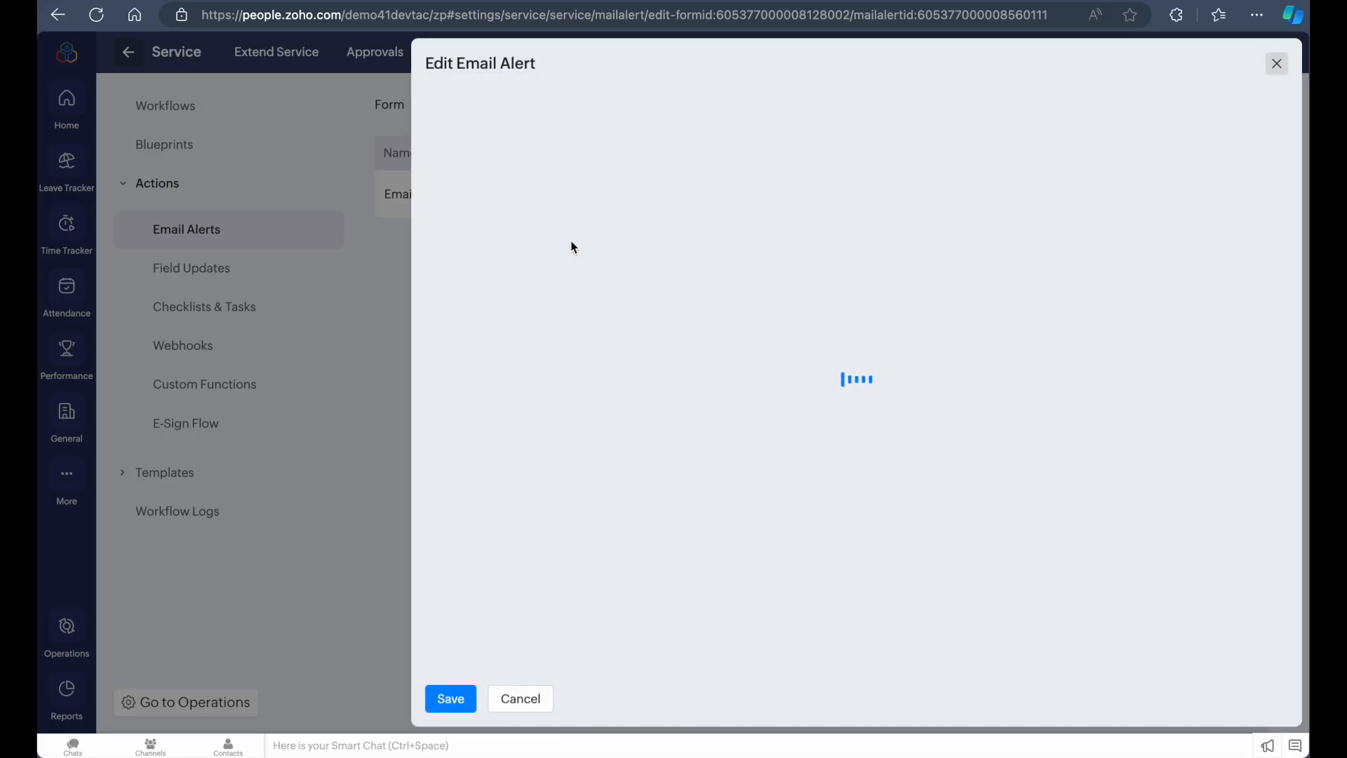
pyautogui.scroll(-4, 608, 390)
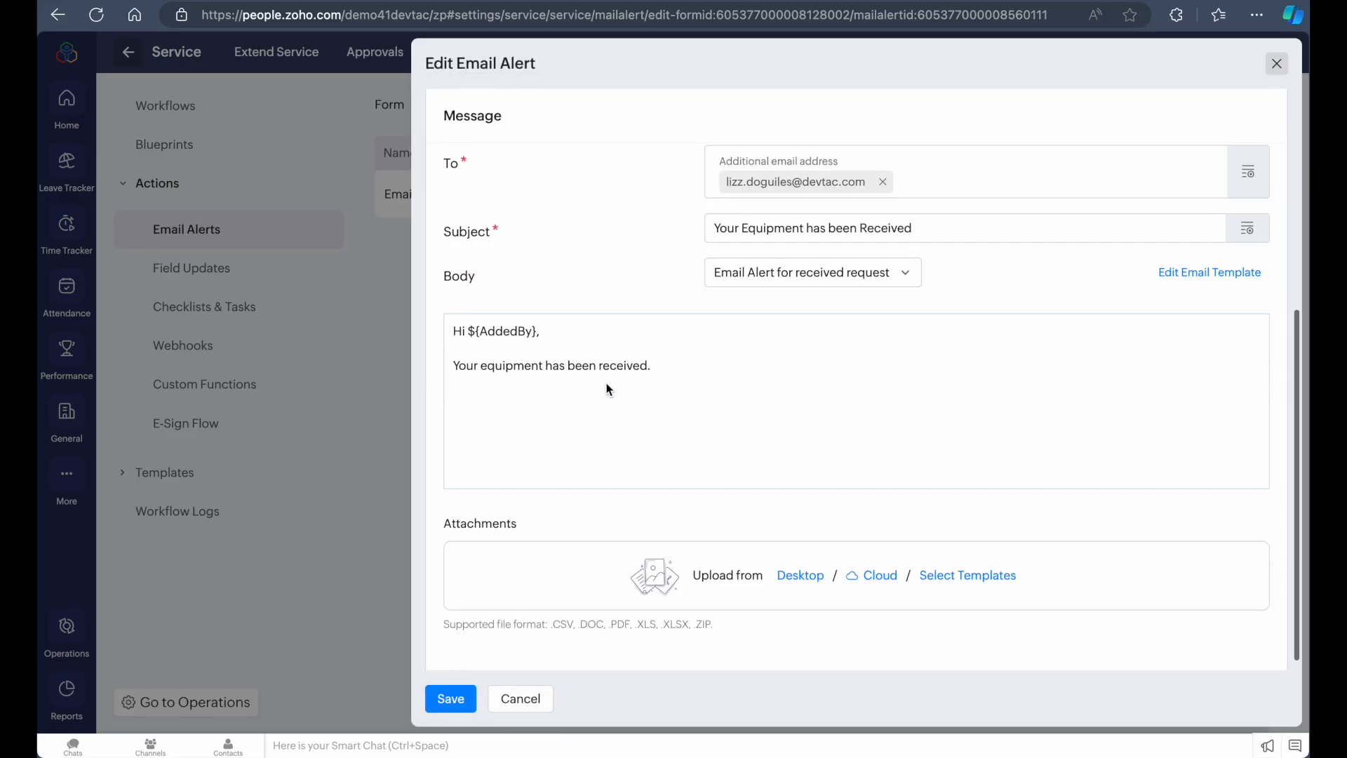
pyautogui.scroll(3, 609, 388)
pyautogui.scroll(-2, 586, 424)
pyautogui.scroll(3, 579, 435)
pyautogui.scroll(-2, 578, 489)
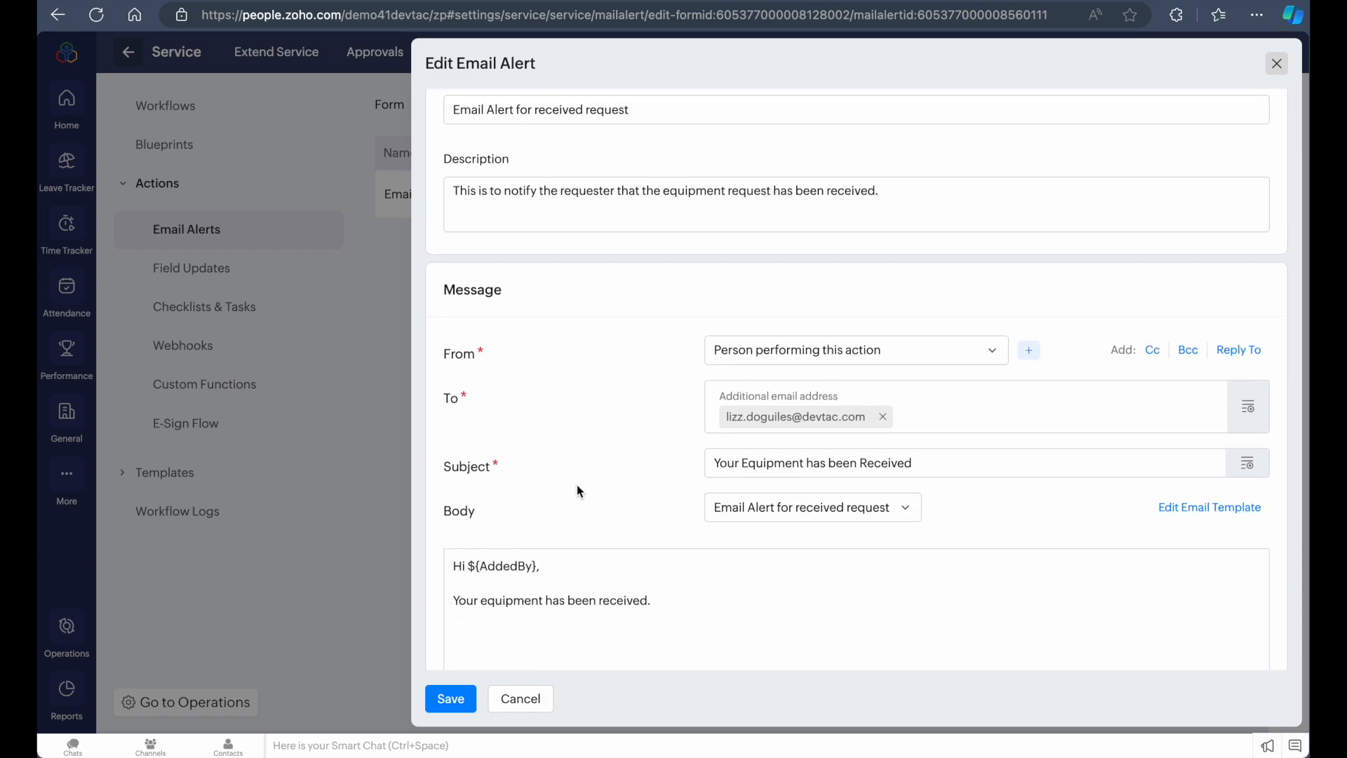
pyautogui.scroll(-1, 576, 485)
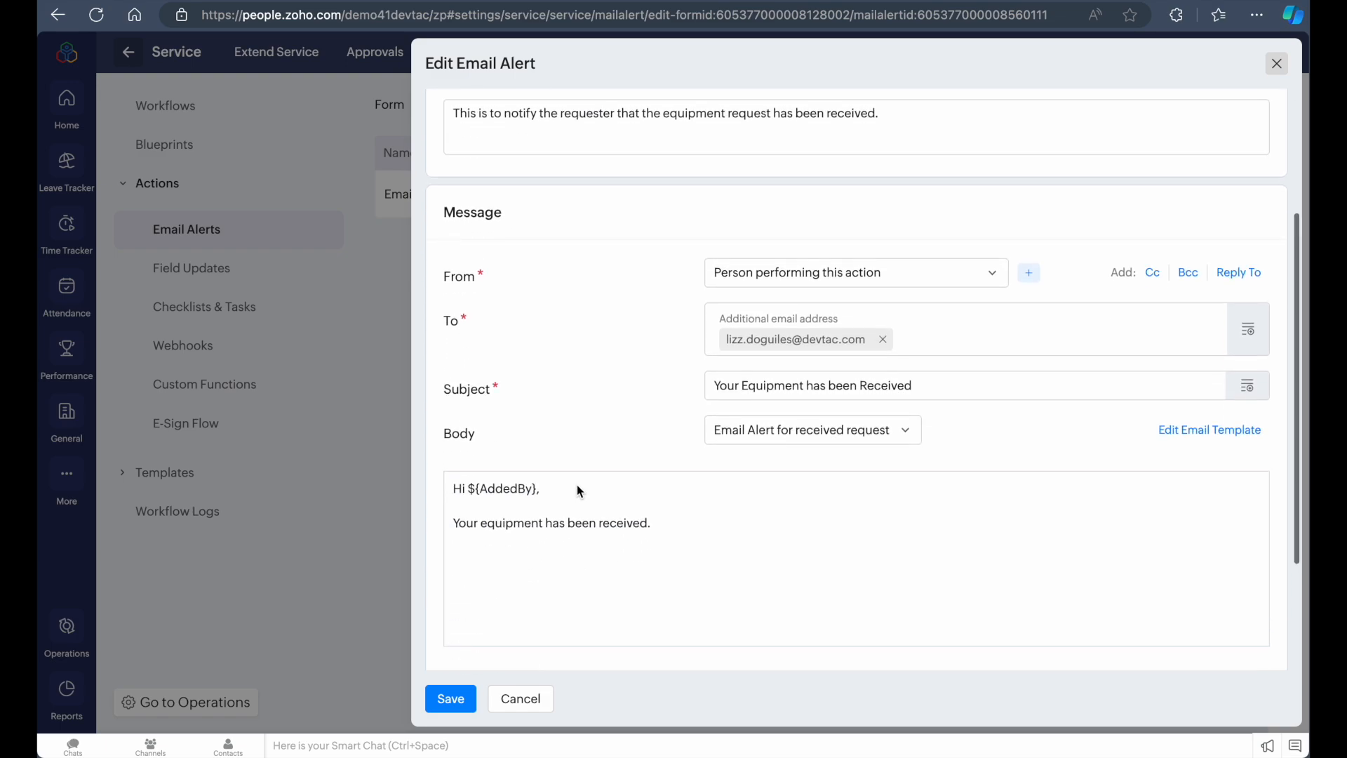
pyautogui.click(519, 699)
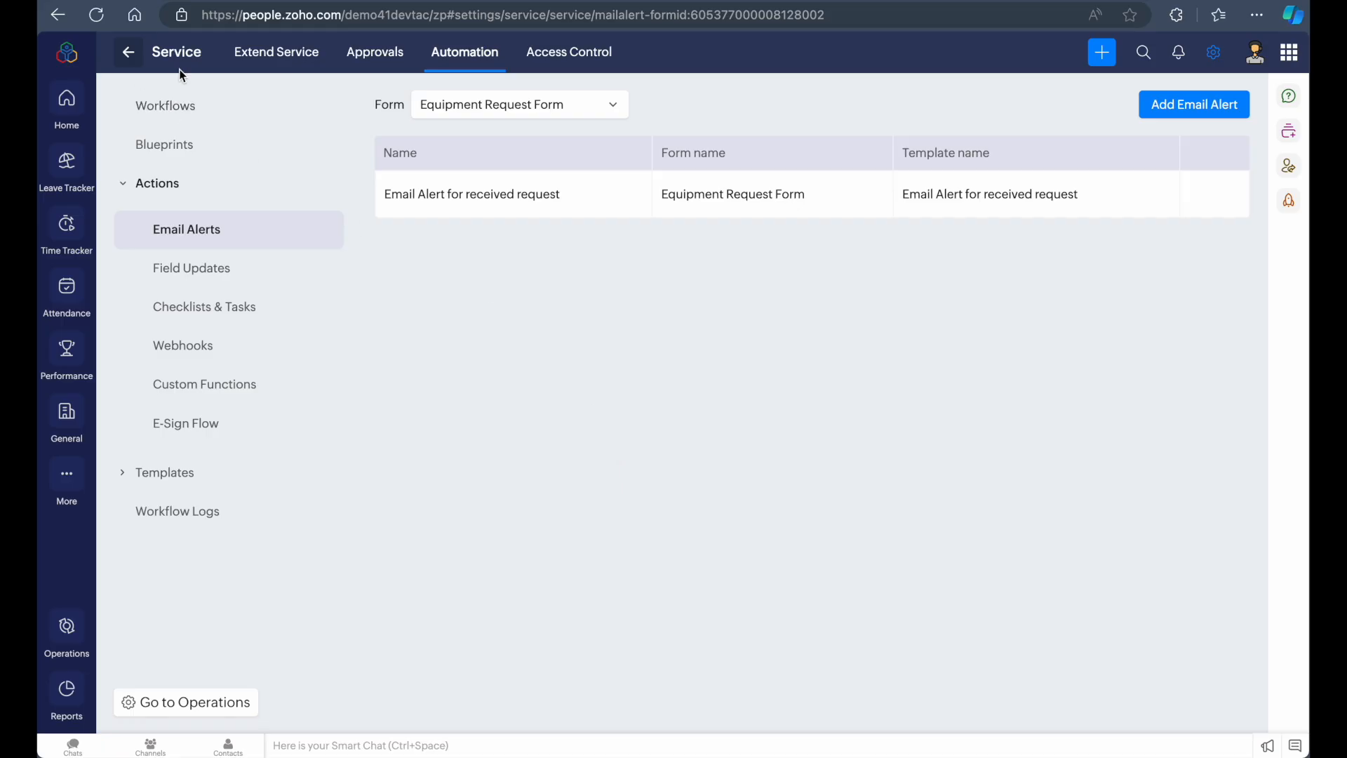
# Open the Equipment Request Form's customization layout under Extend Service and review its fields
pyautogui.click(276, 52)
pyautogui.click(475, 302)
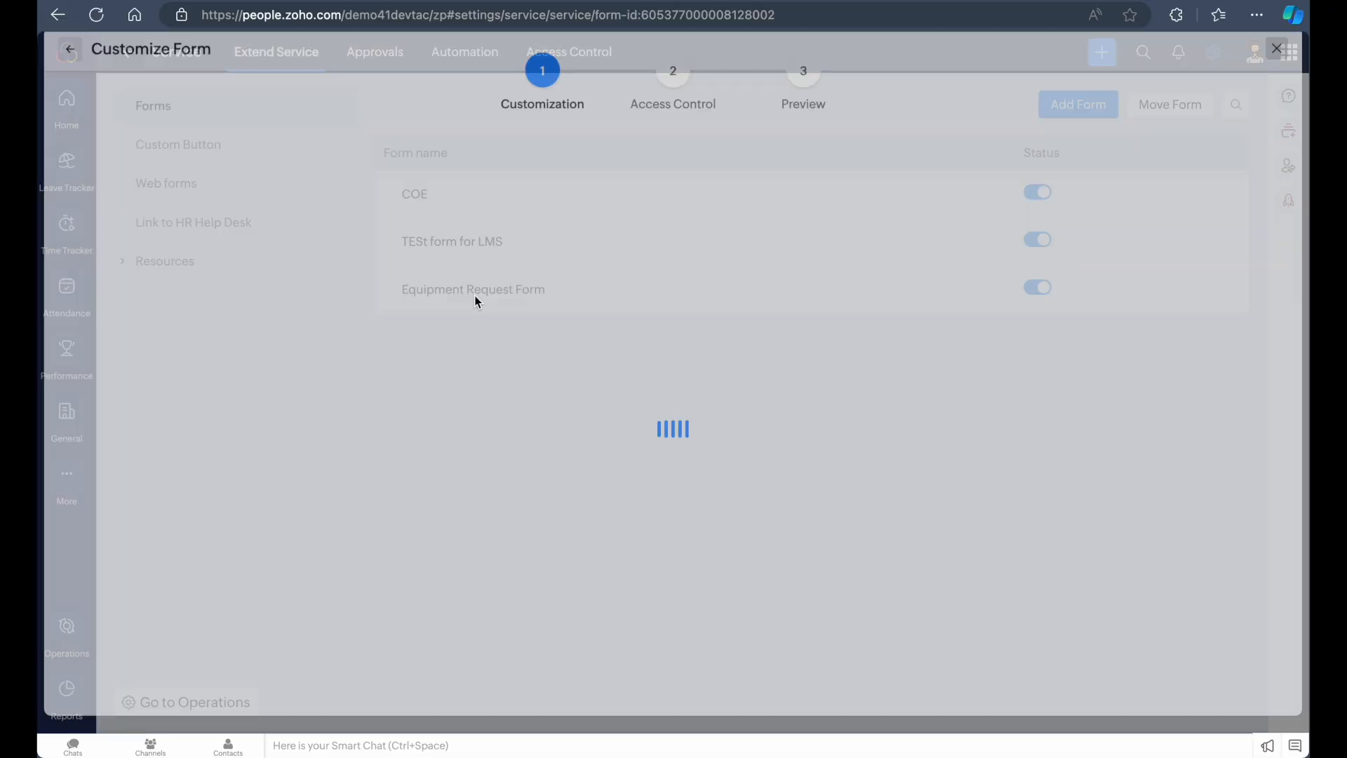
pyautogui.scroll(-1, 541, 429)
pyautogui.scroll(2, 622, 412)
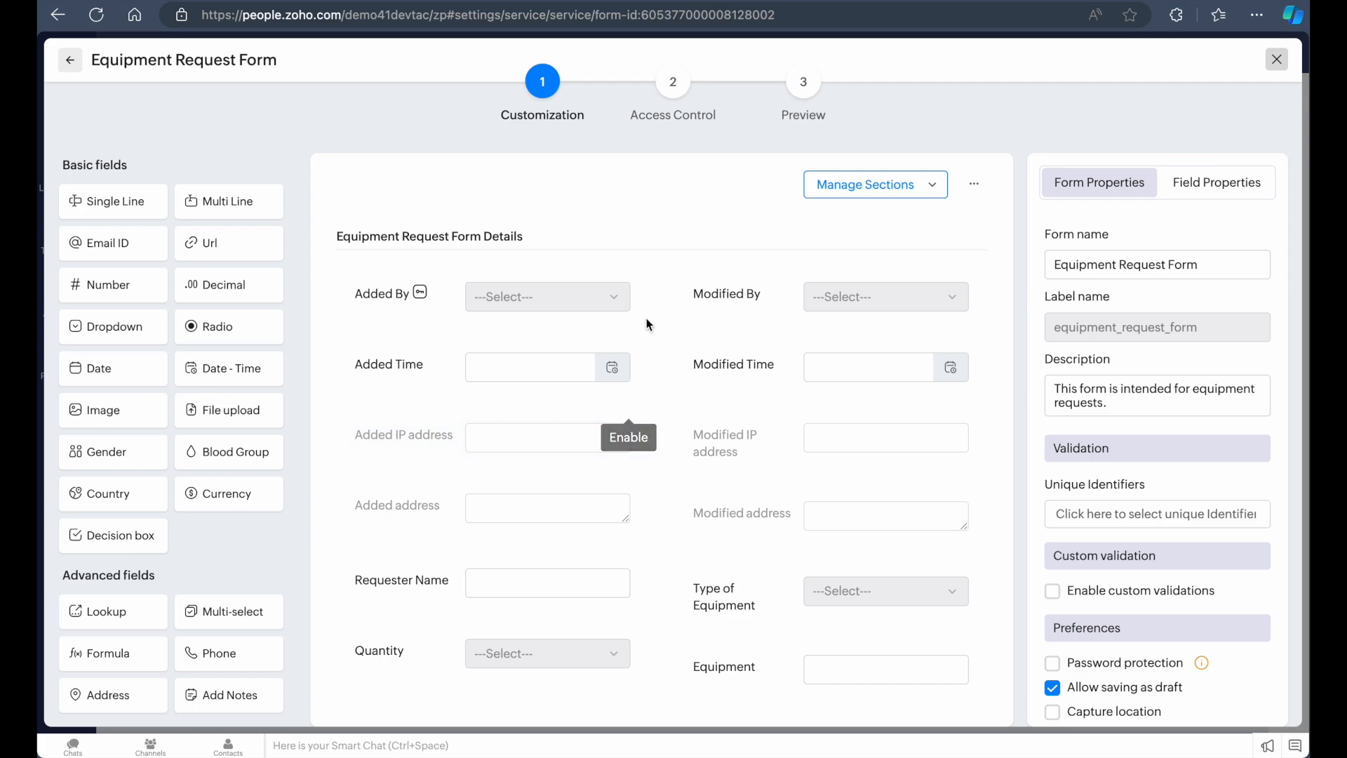
pyautogui.scroll(-1, 625, 343)
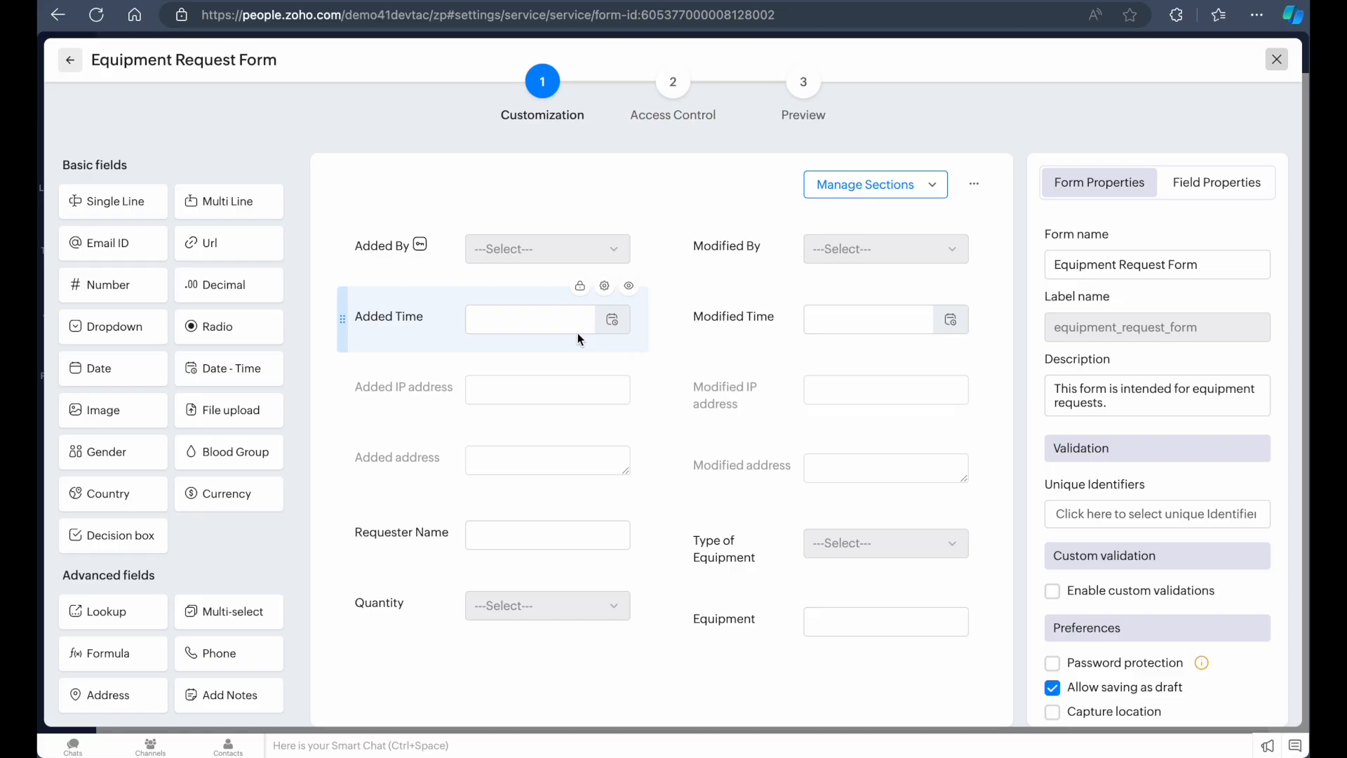
pyautogui.scroll(-1, 577, 332)
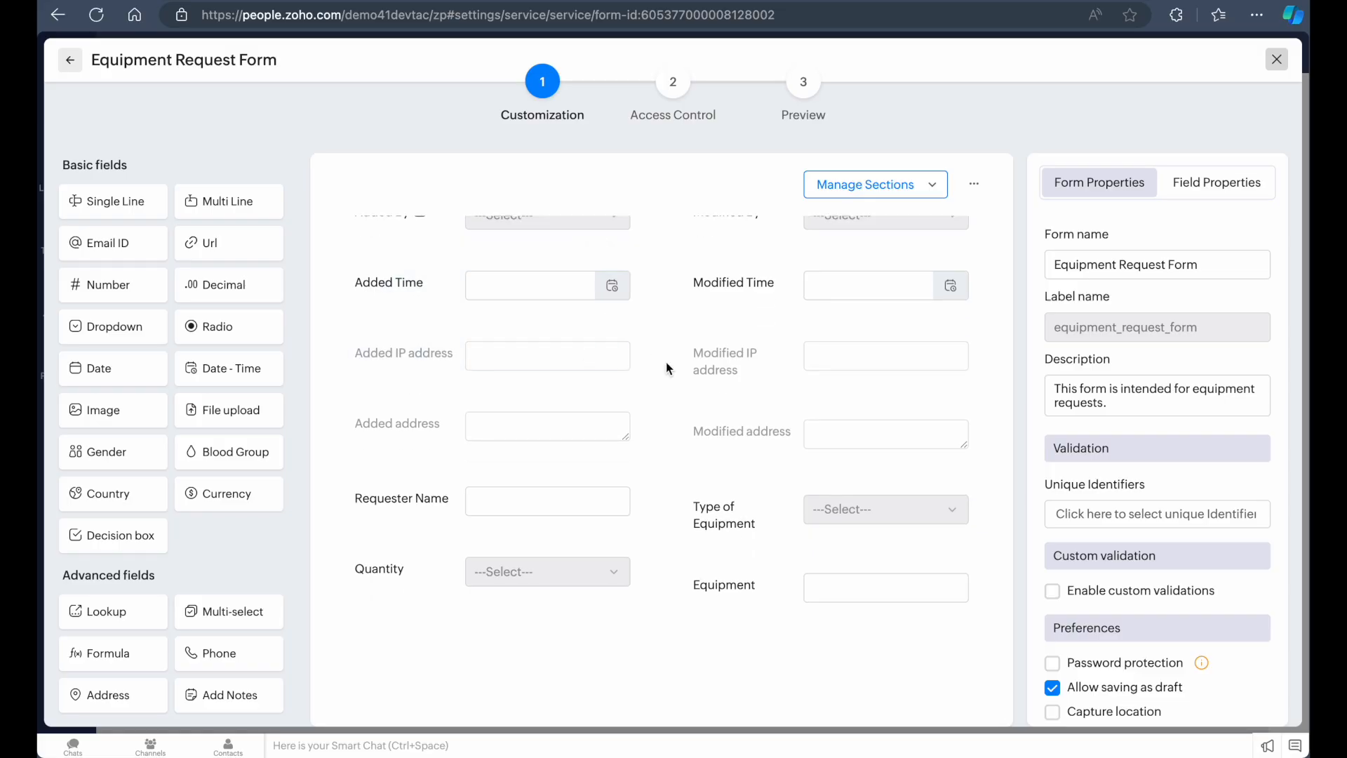
# Scroll through the Equipment Request Form's fields once more and close the customization layout without changes
pyautogui.scroll(2, 574, 407)
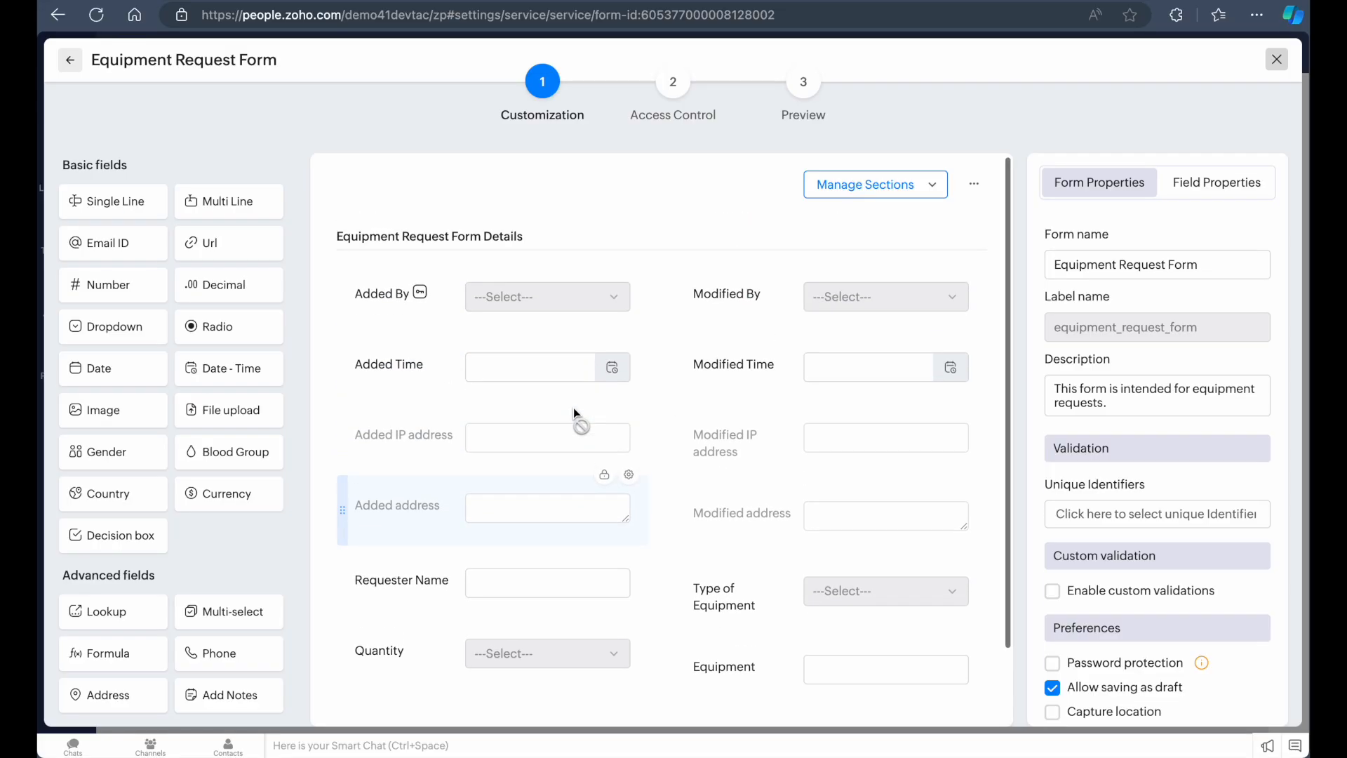
pyautogui.scroll(-2, 574, 412)
pyautogui.scroll(2, 553, 454)
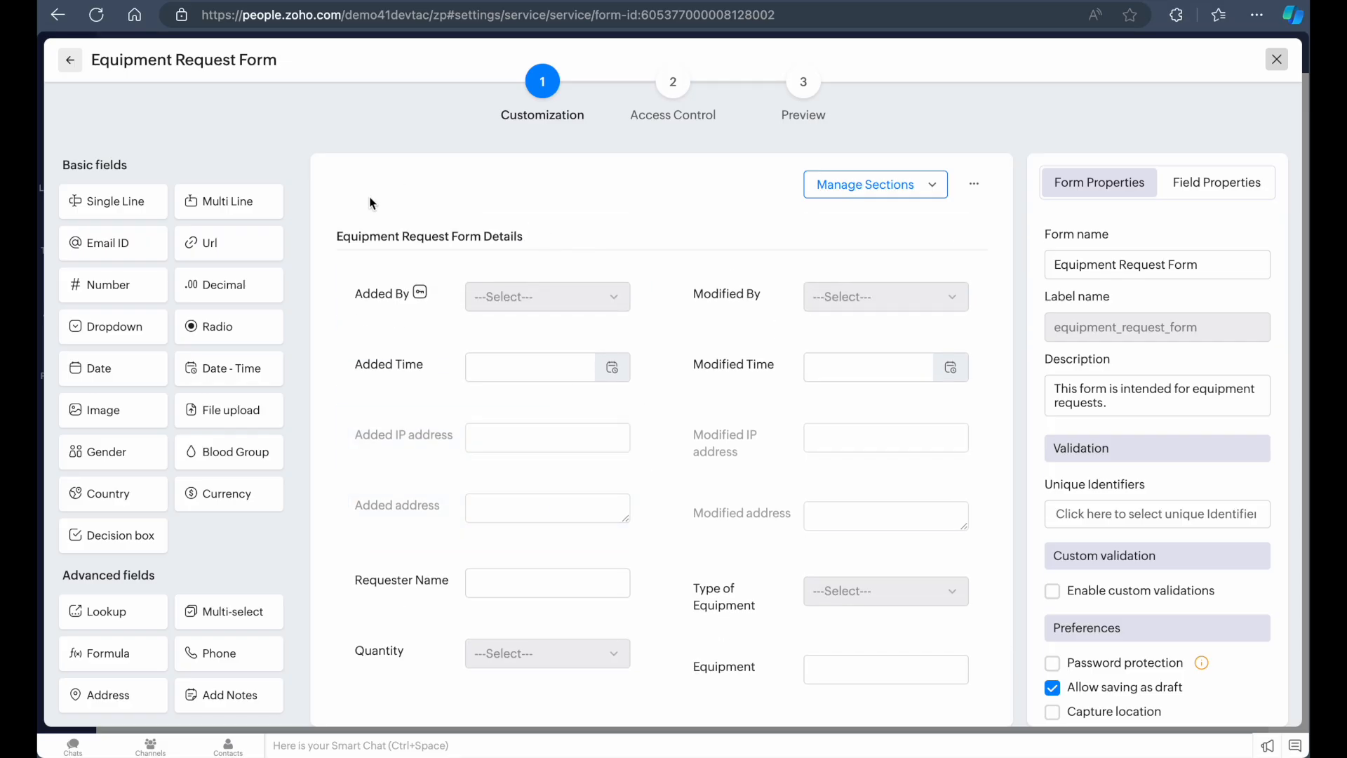
pyautogui.scroll(-2, 435, 434)
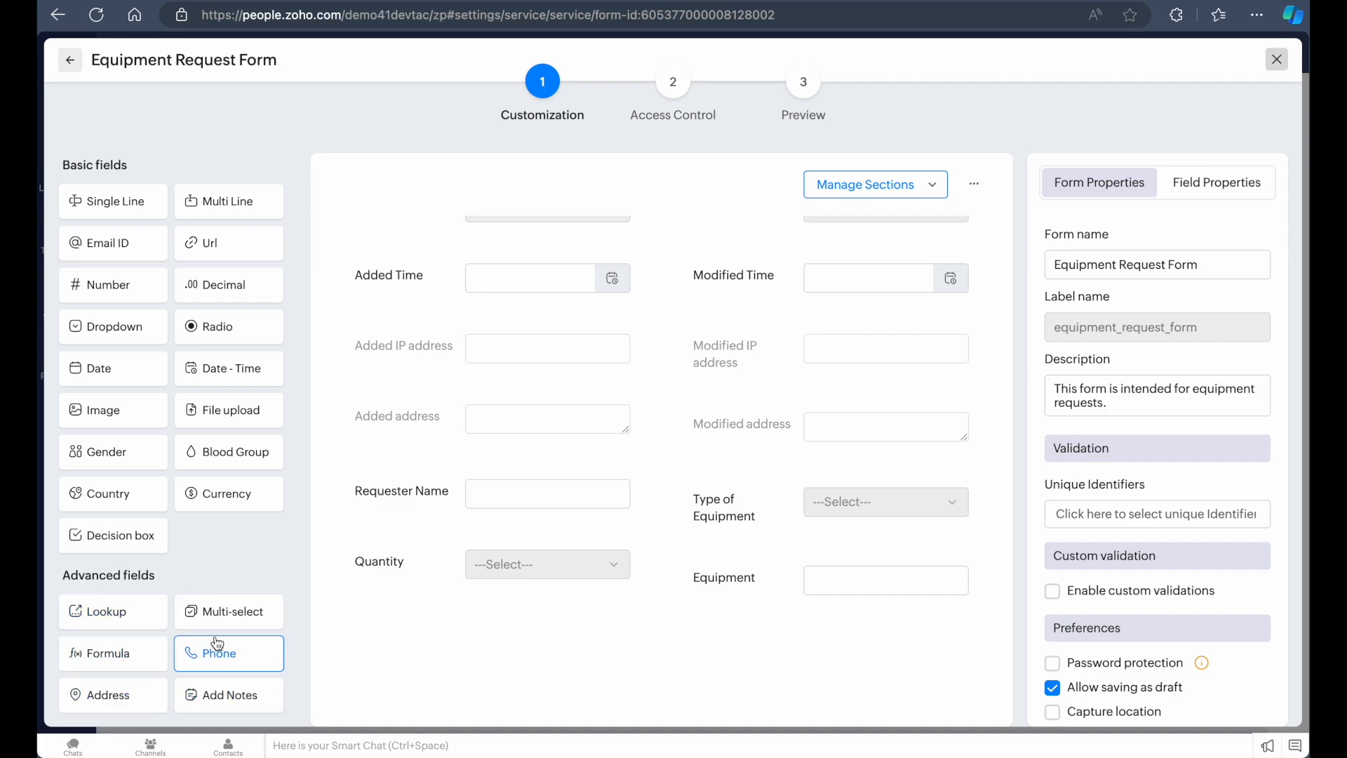
pyautogui.moveTo(228, 606); pyautogui.dragTo(196, 608)
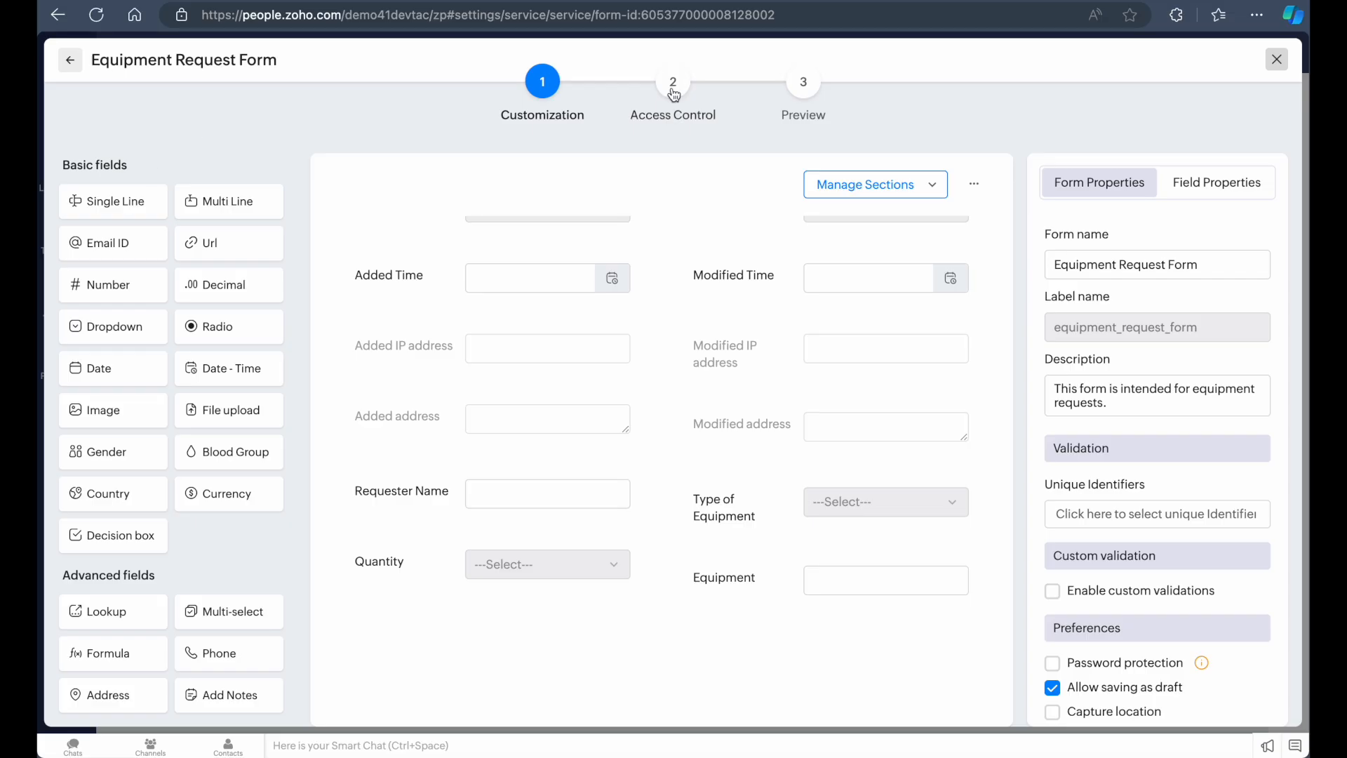
pyautogui.click(1267, 60)
pyautogui.click(1276, 60)
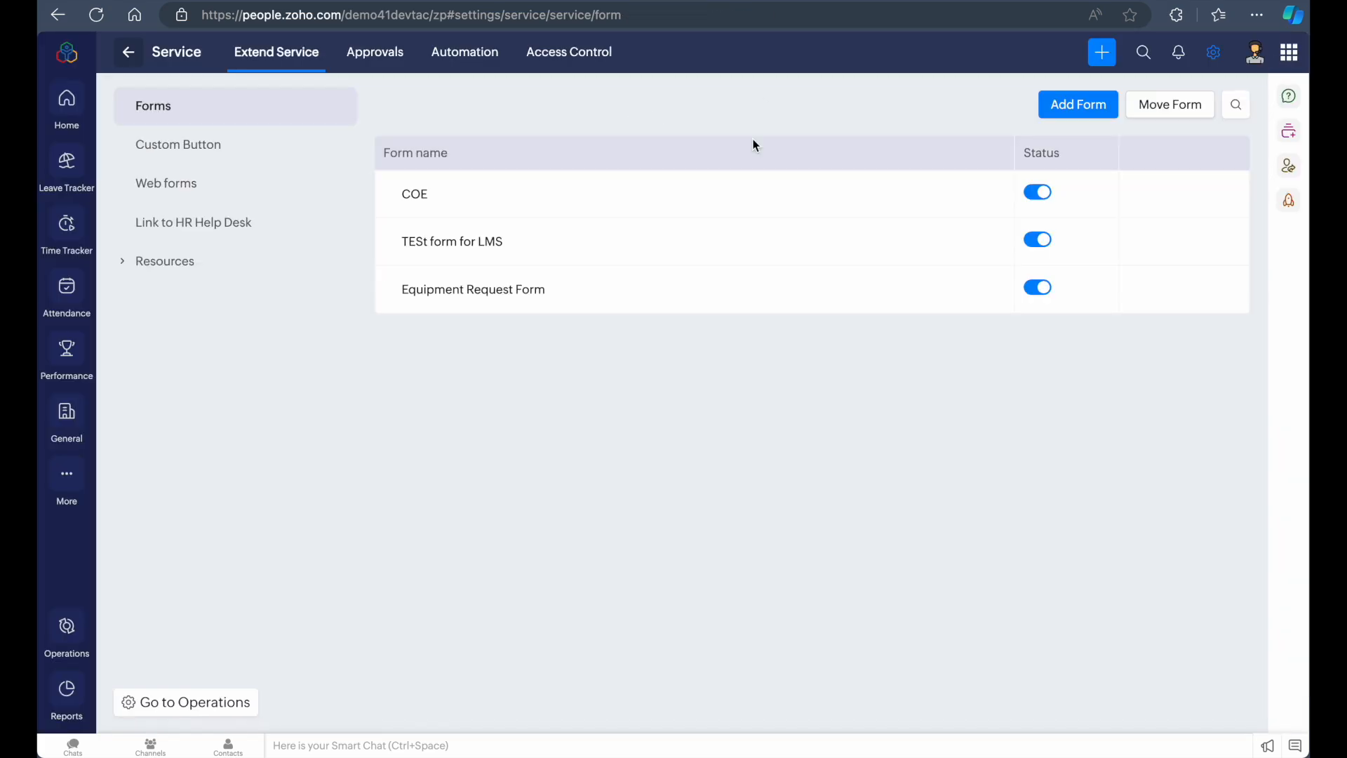
# Check the form's approval listing and the Automation workflows section of the Service settings, then head back to home
pyautogui.click(384, 59)
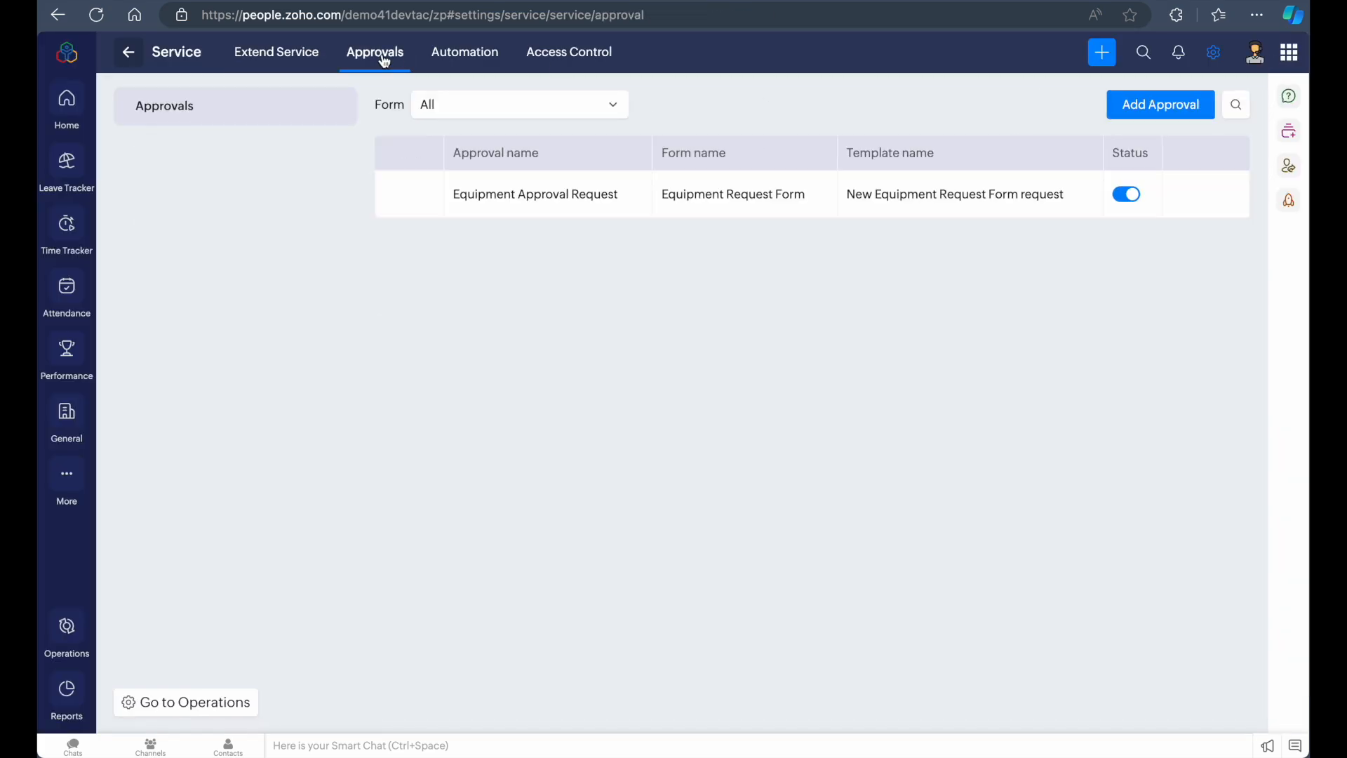
pyautogui.click(467, 55)
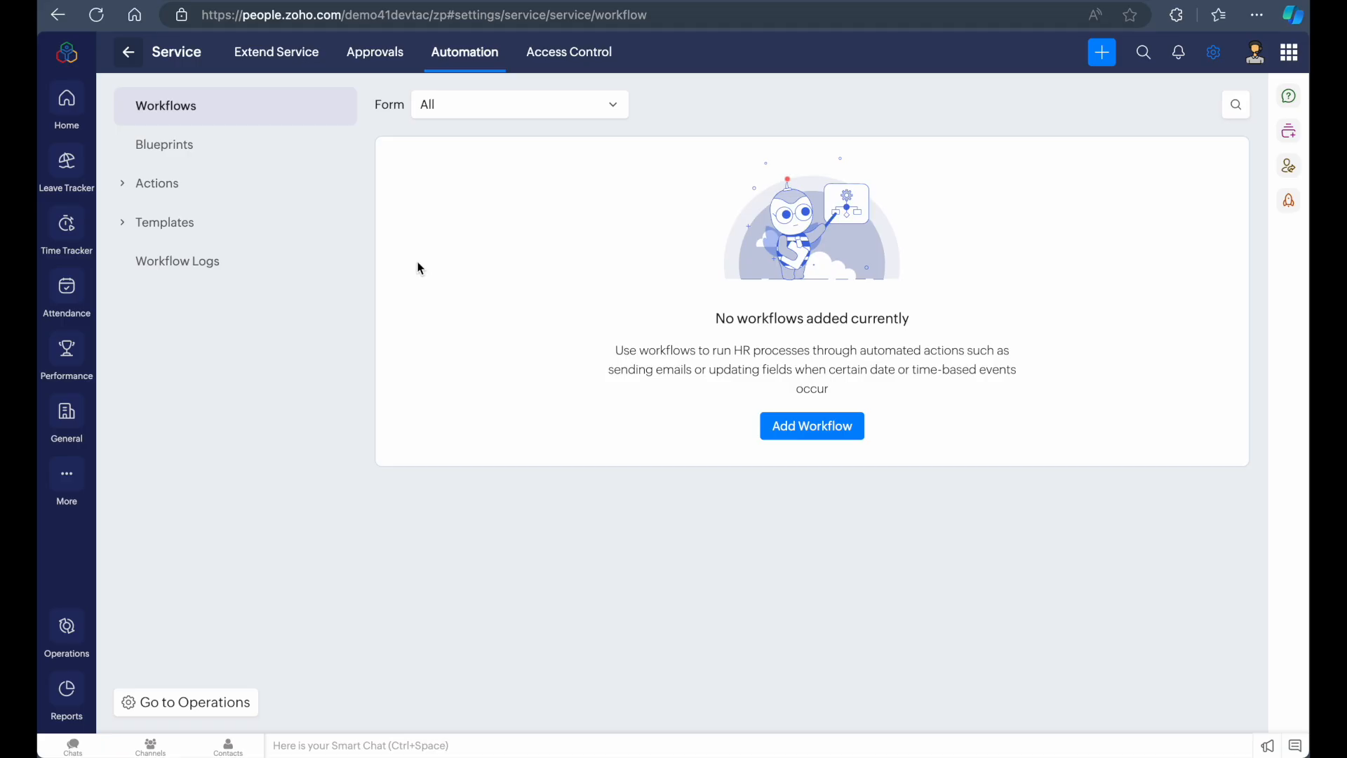
pyautogui.click(68, 63)
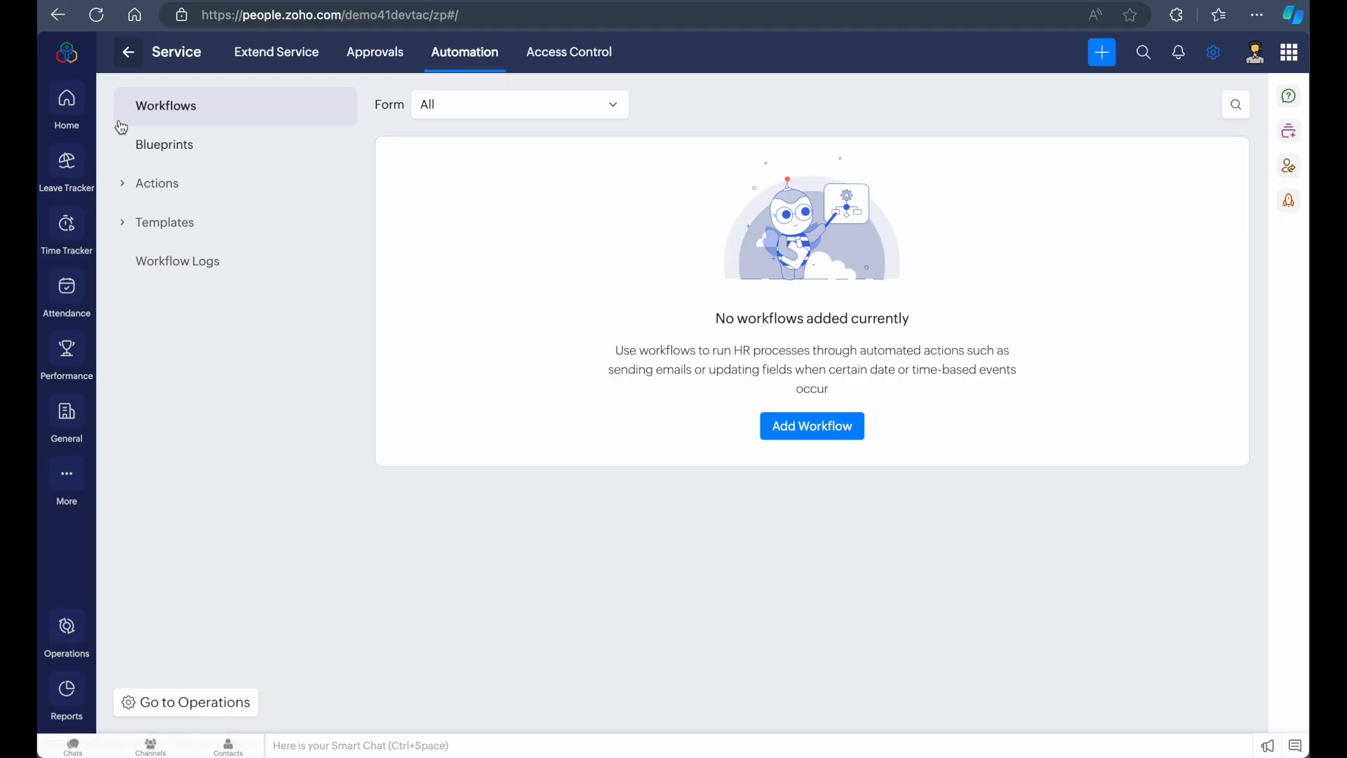